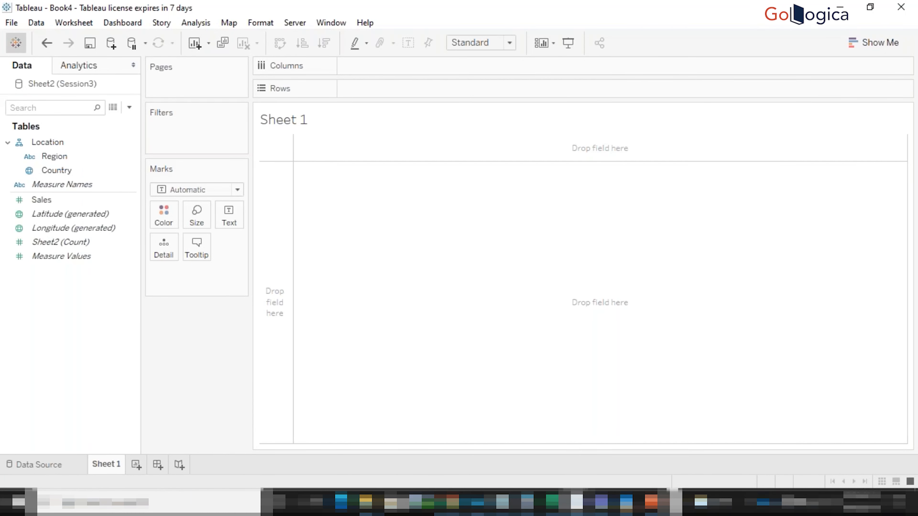
# Step: Connect Book4 to the saved data source Sample - Superstore from the start page
pyautogui.click(16, 42)
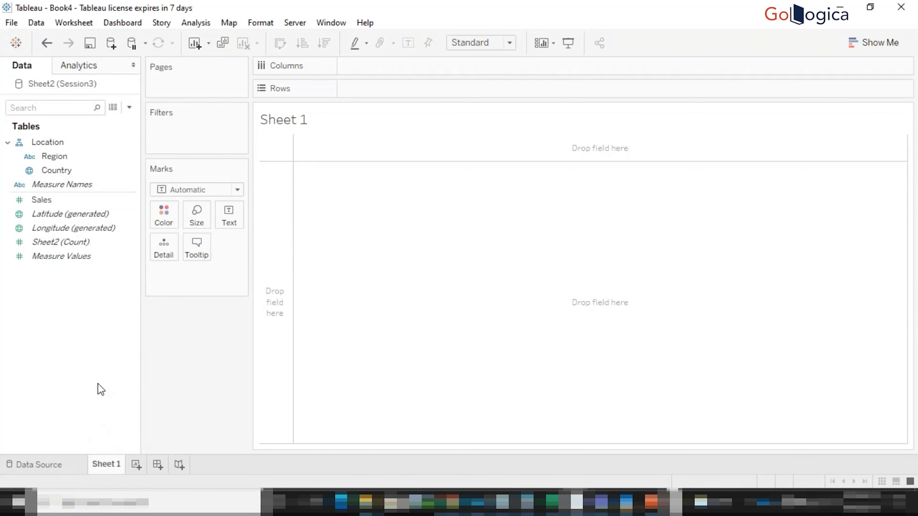
pyautogui.click(16, 42)
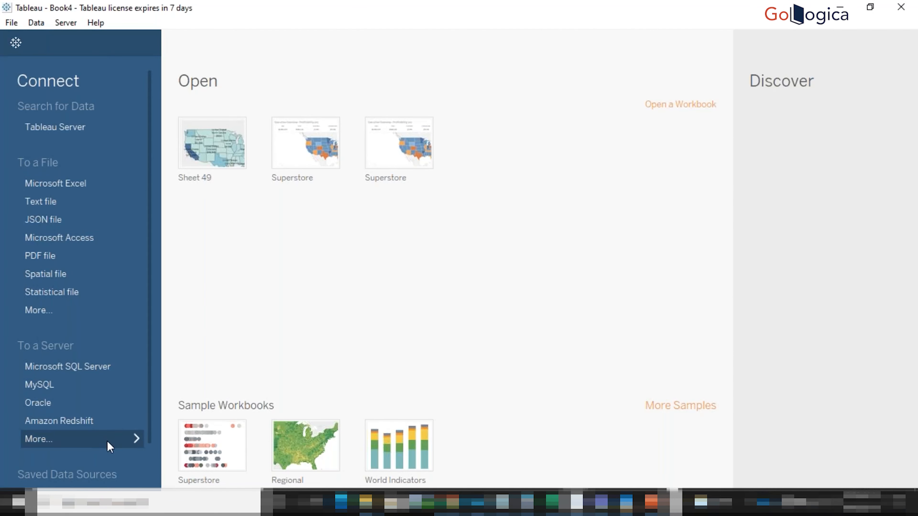
pyautogui.scroll(-2, 48, 458)
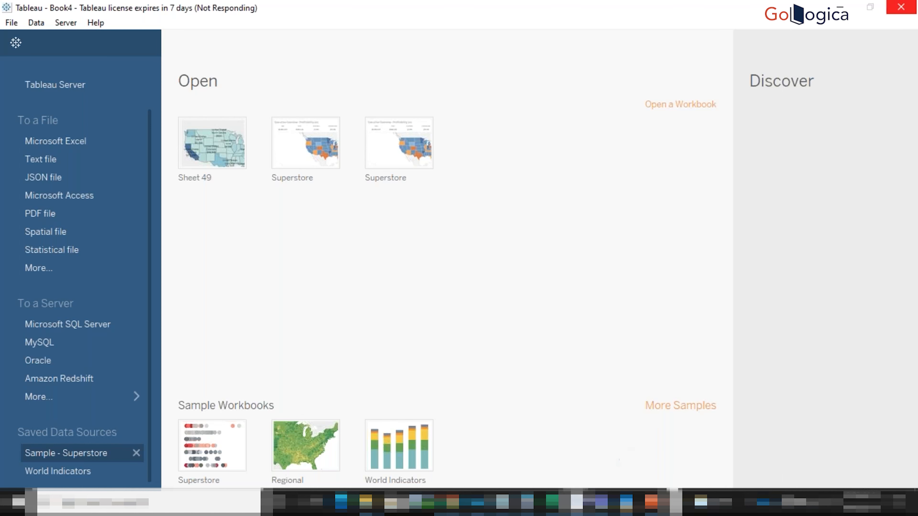
pyautogui.moveTo(701, 502)
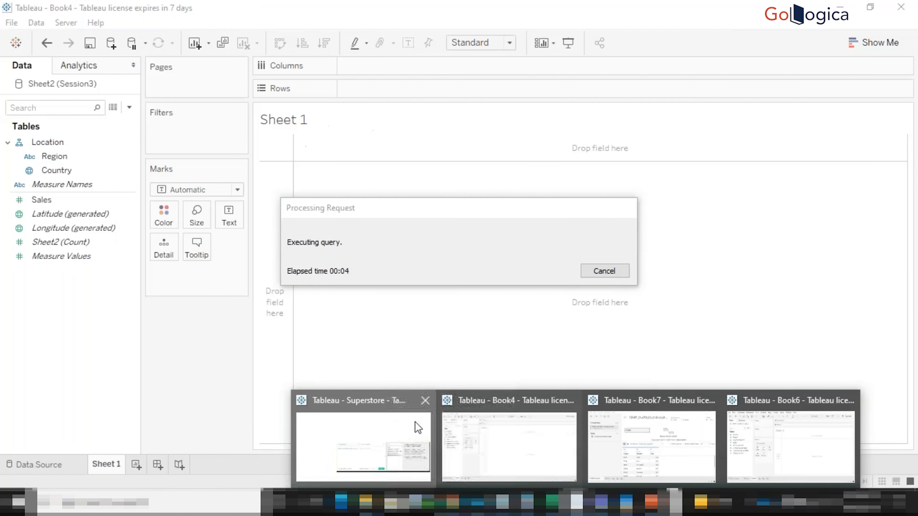
pyautogui.click(416, 426)
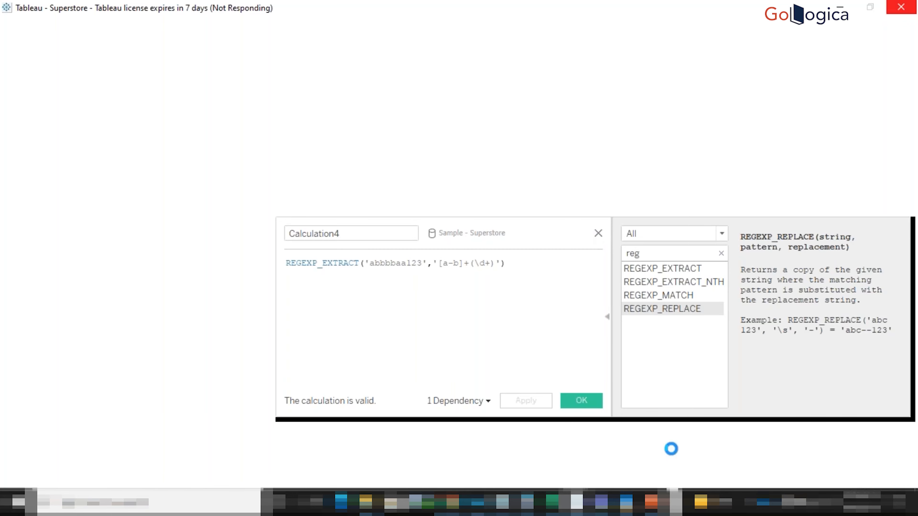
pyautogui.moveTo(675, 501)
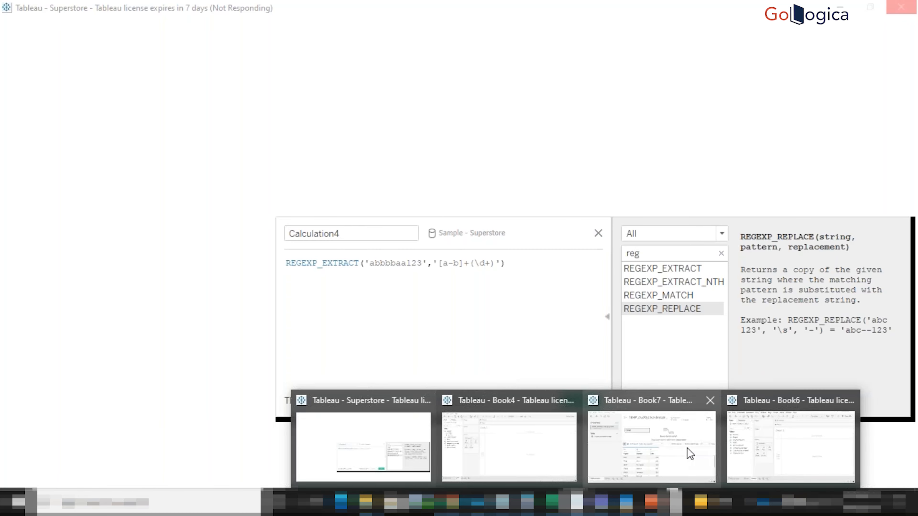
pyautogui.moveTo(700, 448)
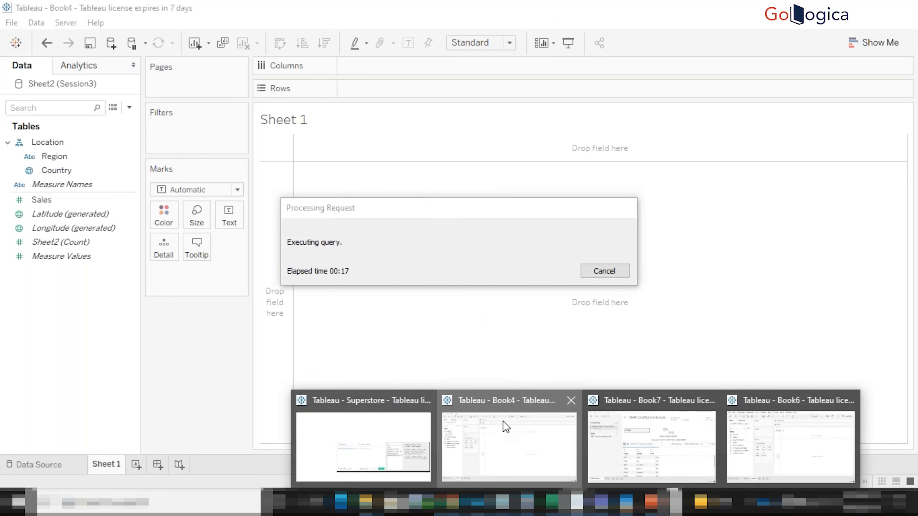
pyautogui.click(503, 423)
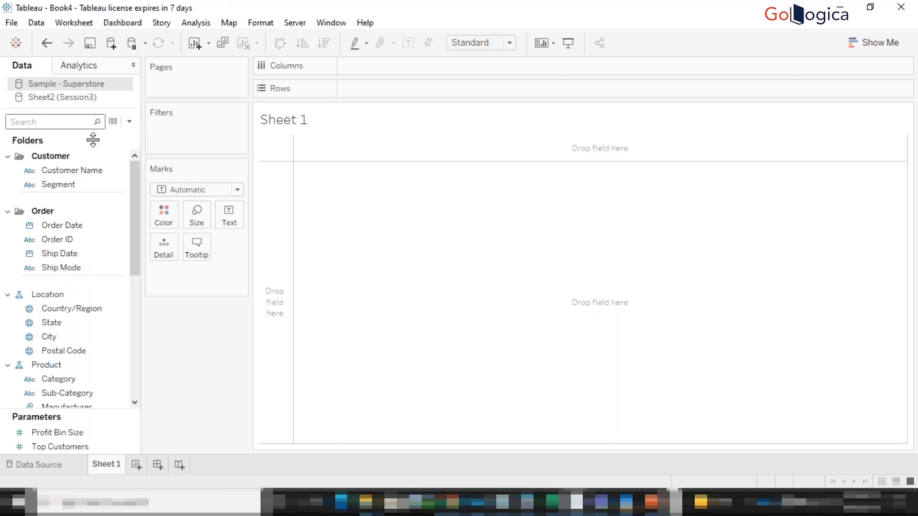
# Step: Place the Customer Name field on the Rows shelf of Sheet 1
pyautogui.click(71, 170)
pyautogui.moveTo(287, 116); pyautogui.dragTo(343, 89)
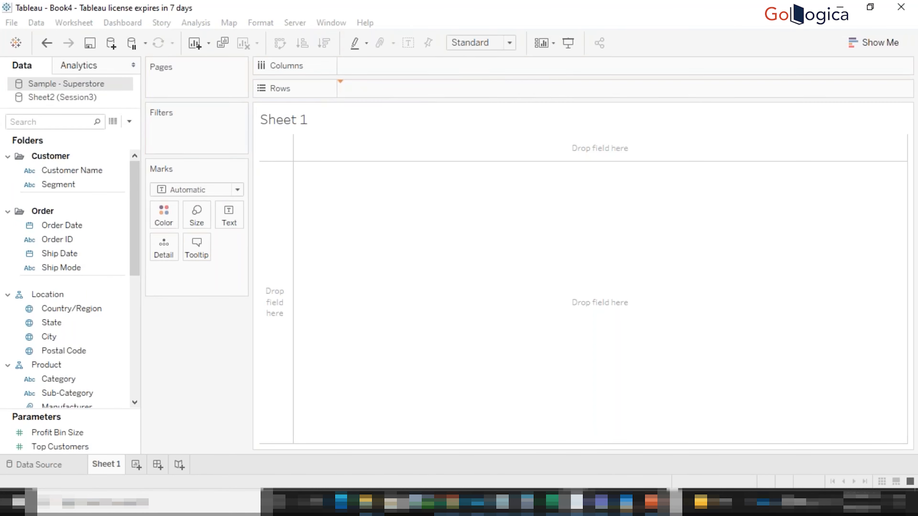
# Step: Create a calculated field on Sample - Superstore and name it Replace
pyautogui.click(130, 122)
pyautogui.click(104, 135)
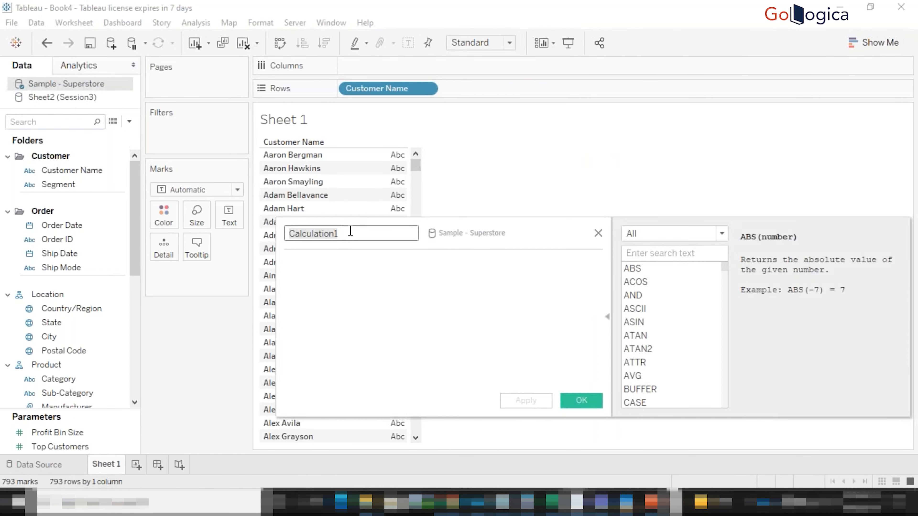
pyautogui.write('Re')
pyautogui.press('BackSpace')
pyautogui.press('BackSpace')
pyautogui.write('Rep')
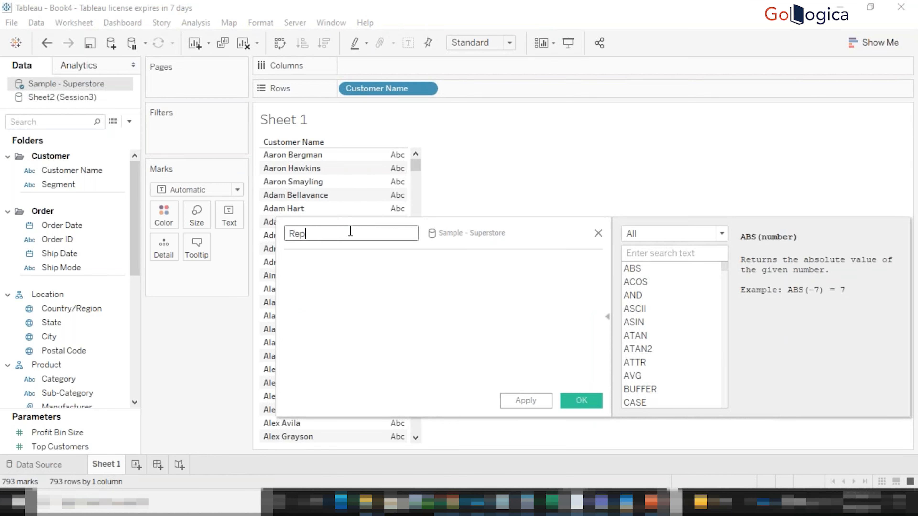
pyautogui.write('lace')
# Step: Enter the formula REPLACE([Customer Name],'an','en') for the Replace calculation
pyautogui.press('Tab')
pyautogui.write('rep')
pyautogui.press('Return')
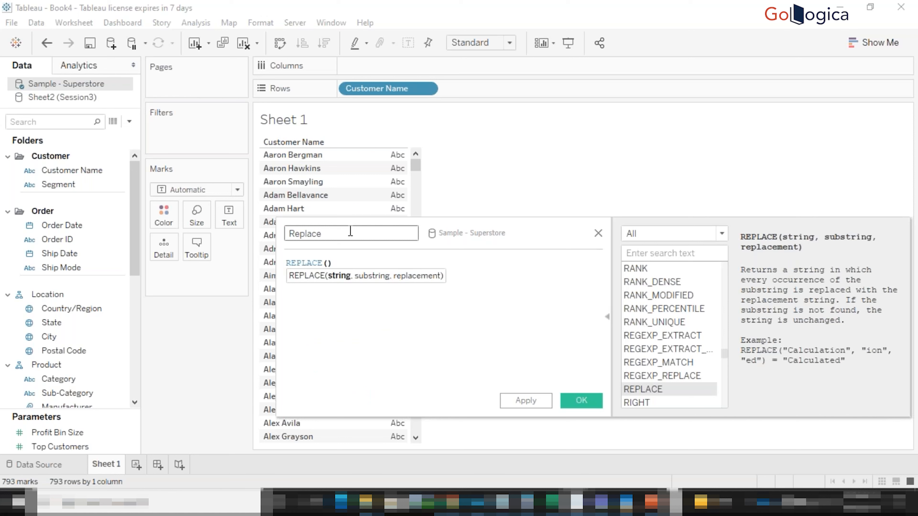
pyautogui.write('cus')
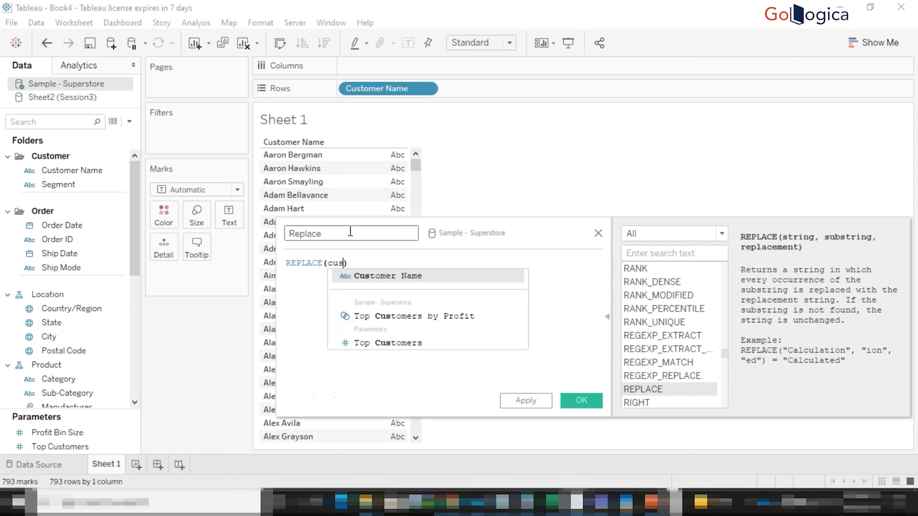
pyautogui.press('Return')
pyautogui.write(',')
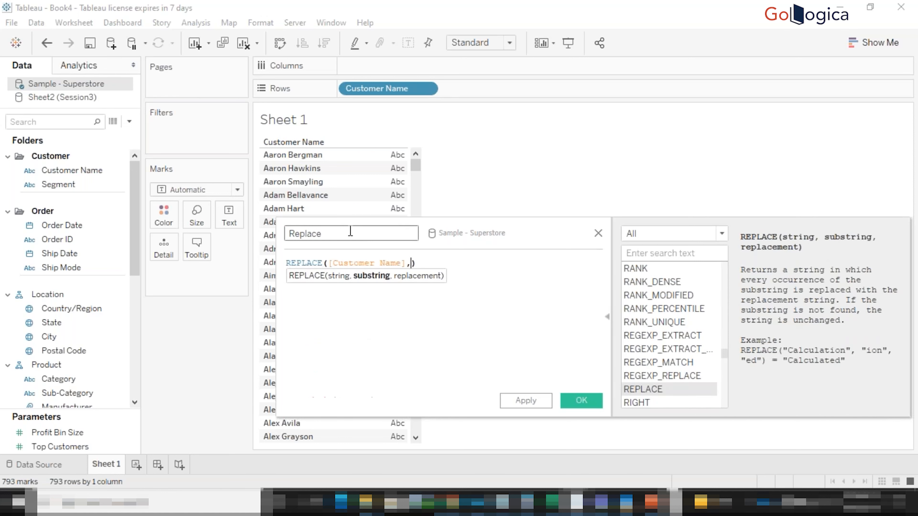
pyautogui.write("'an',")
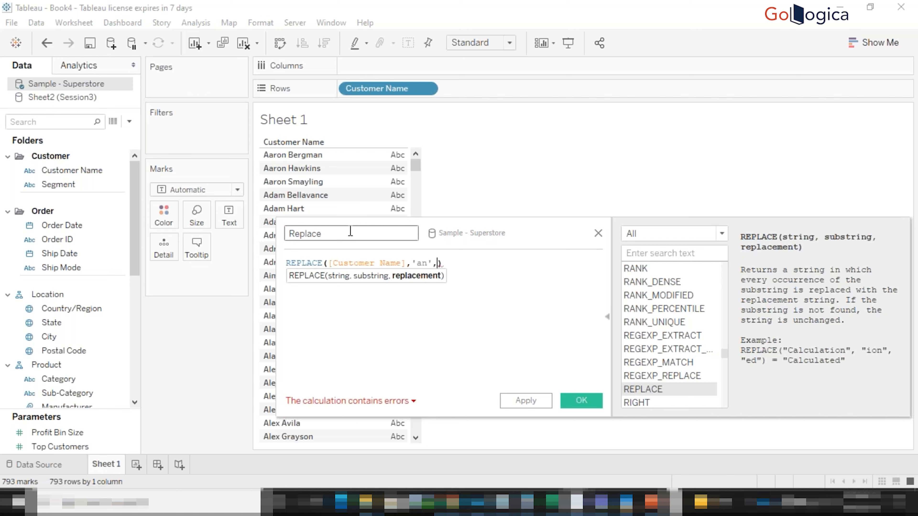
pyautogui.write('en')
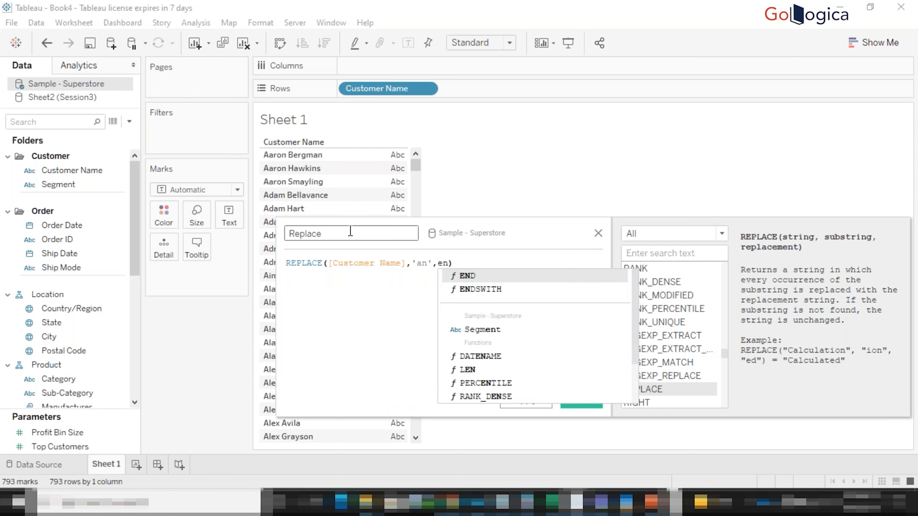
pyautogui.write("'")
pyautogui.press('Left')
pyautogui.press('Left')
pyautogui.press('Left')
pyautogui.write("'")
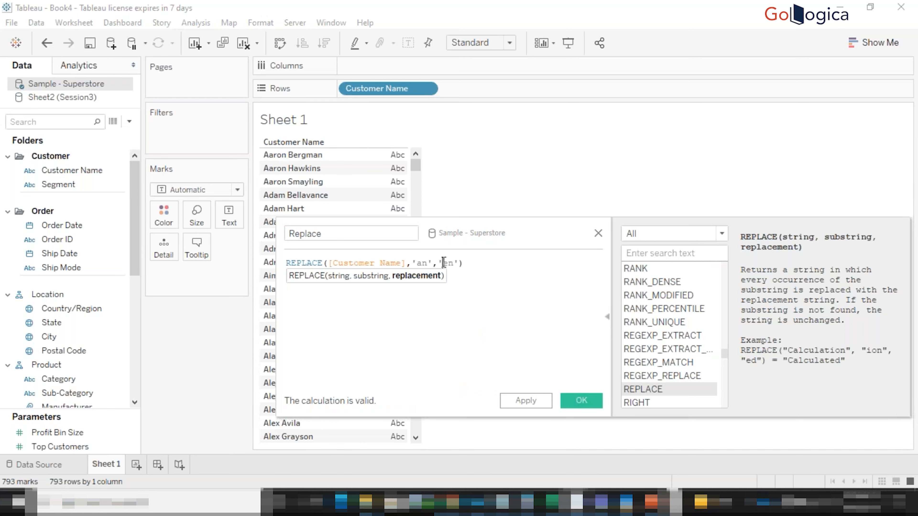
# Step: Change the formula's replacement string to 'eh' and add the applied Replace field to Rows after Customer Name
pyautogui.click(451, 265)
pyautogui.press('BackSpace')
pyautogui.write('h')
pyautogui.click(524, 401)
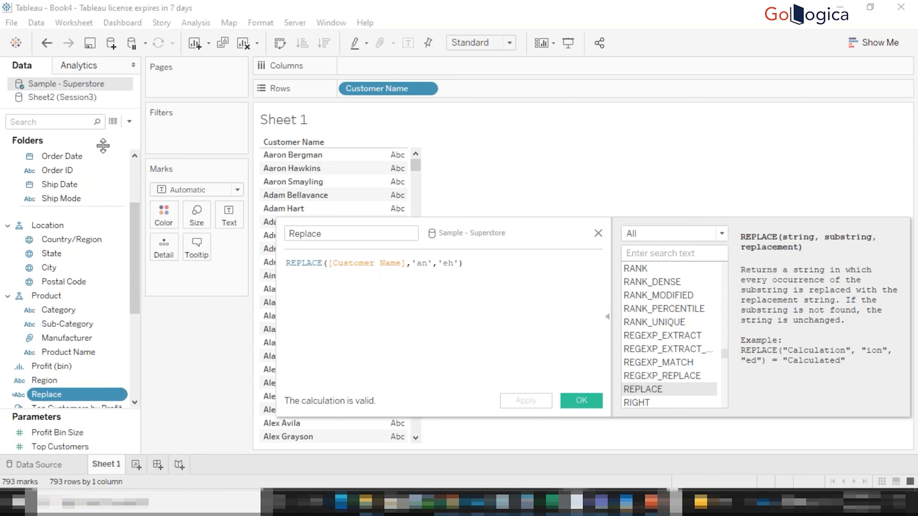
pyautogui.moveTo(71, 403); pyautogui.dragTo(488, 95)
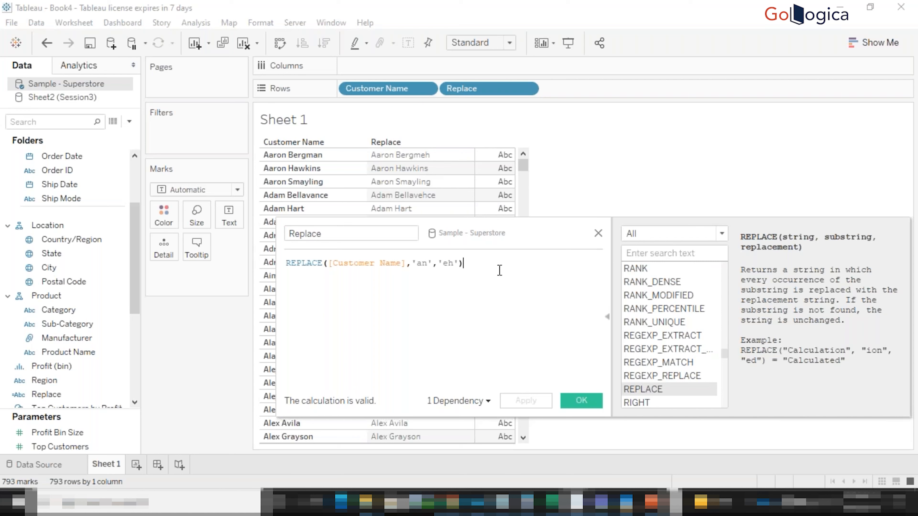
# Step: Look up the description of REGEXP_EXTRACT among the String functions and close the calculation editor
pyautogui.click(655, 234)
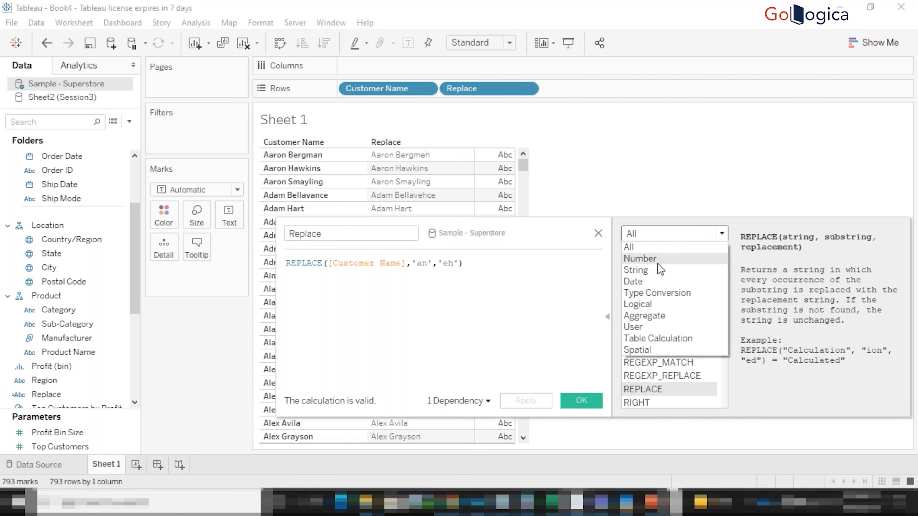
pyautogui.click(657, 276)
pyautogui.moveTo(723, 297); pyautogui.dragTo(722, 321)
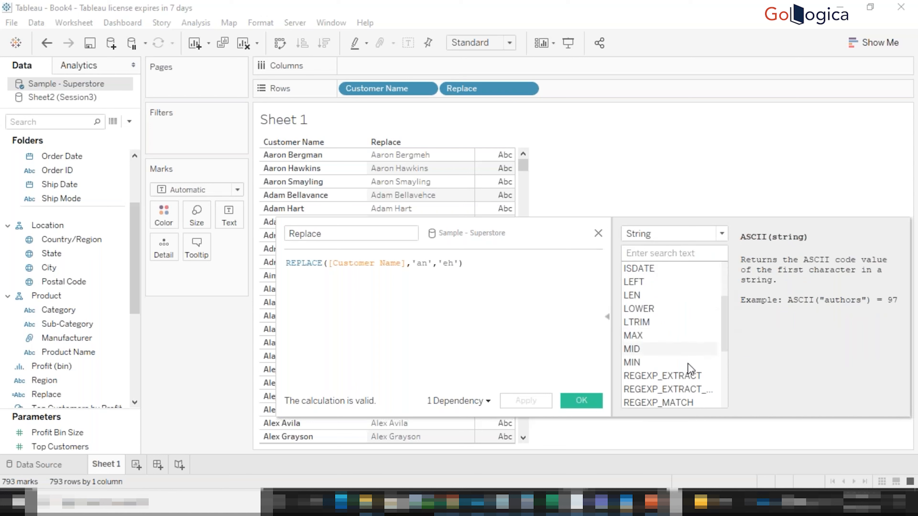
pyautogui.click(669, 377)
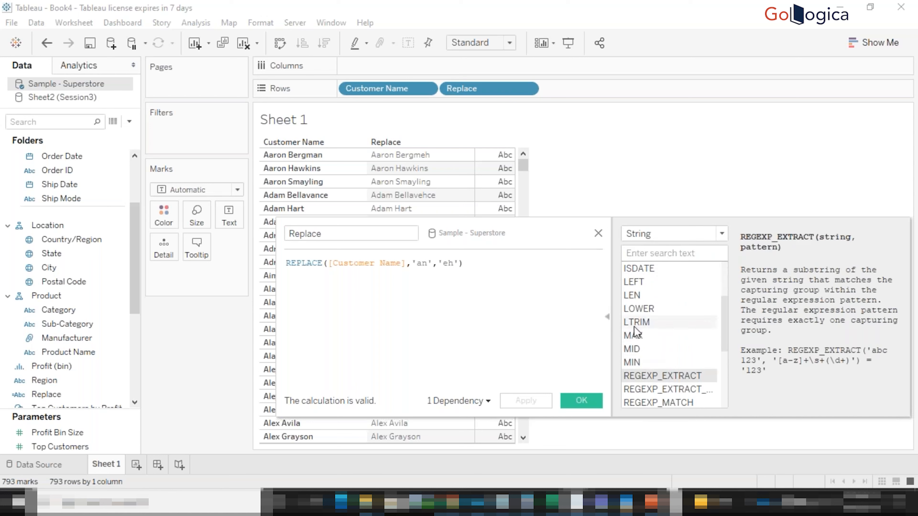
pyautogui.moveTo(466, 263); pyautogui.dragTo(273, 244)
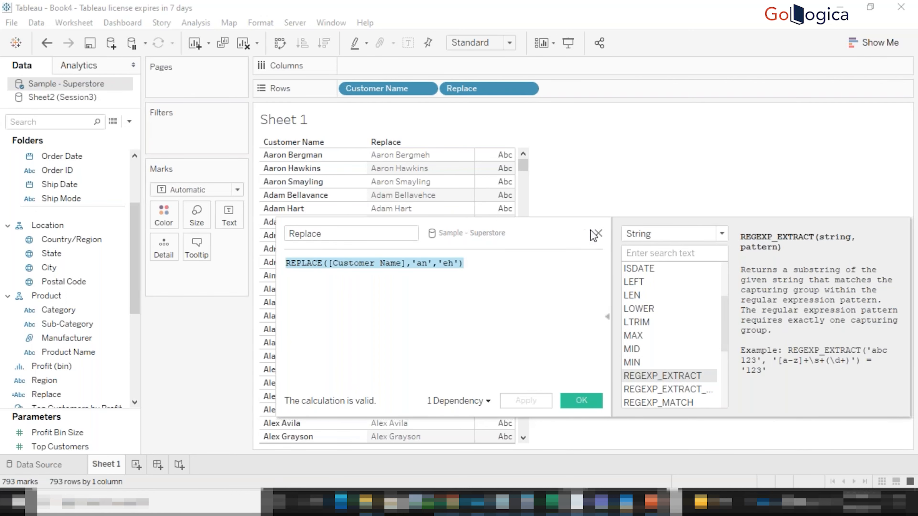
pyautogui.click(598, 233)
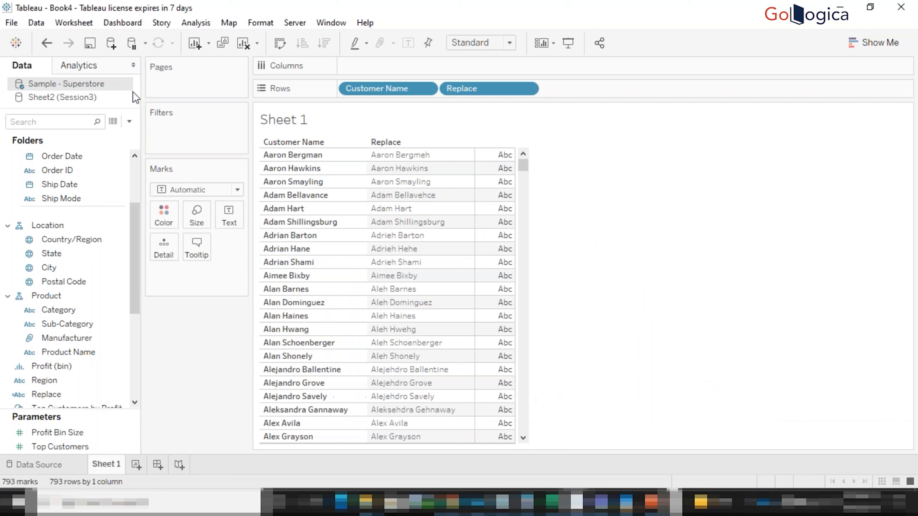
# Step: Create another calculated field named Regexp, with the function reference limited to String functions
pyautogui.click(129, 121)
pyautogui.click(95, 140)
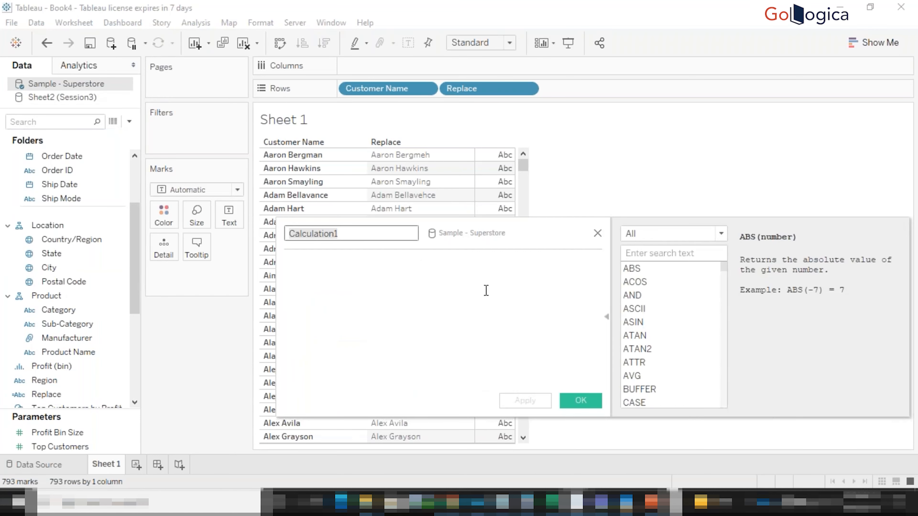
pyautogui.click(646, 236)
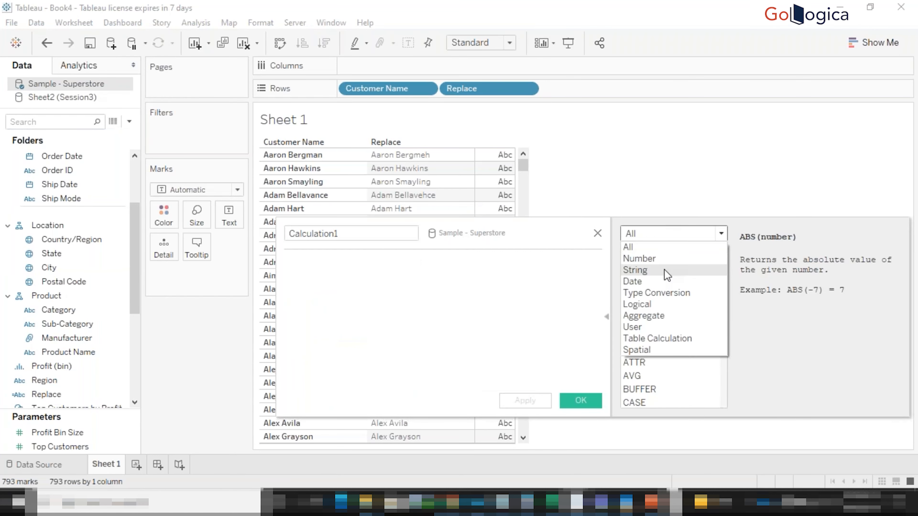
pyautogui.click(664, 269)
pyautogui.click(384, 232)
pyautogui.doubleClick(385, 233)
pyautogui.write('R')
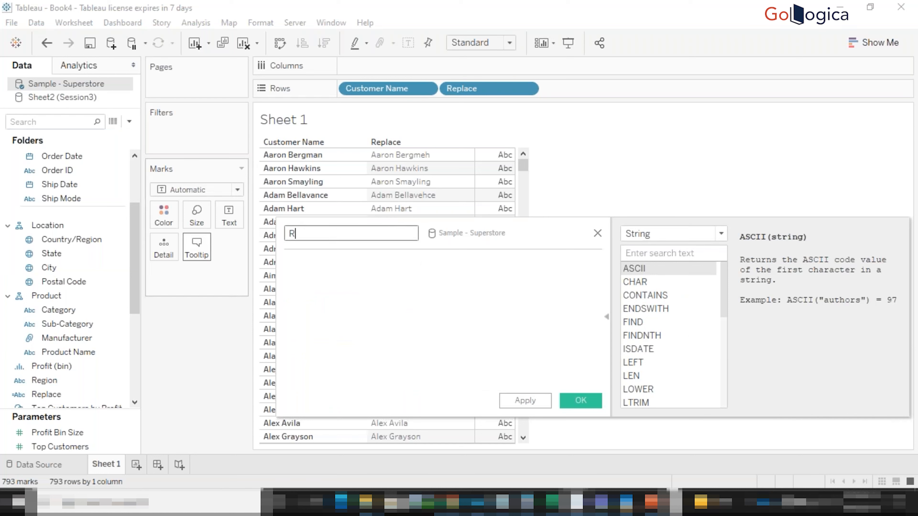
pyautogui.write('egexp')
# Step: Start the Regexp formula with REGEXP_EXTRACT and give it 'abc 123' as the string argument
pyautogui.click(451, 269)
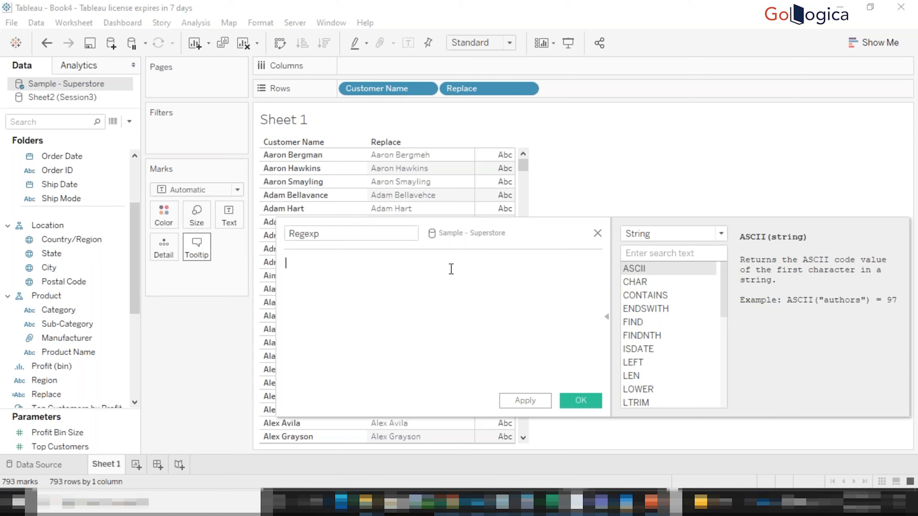
pyautogui.write('reg')
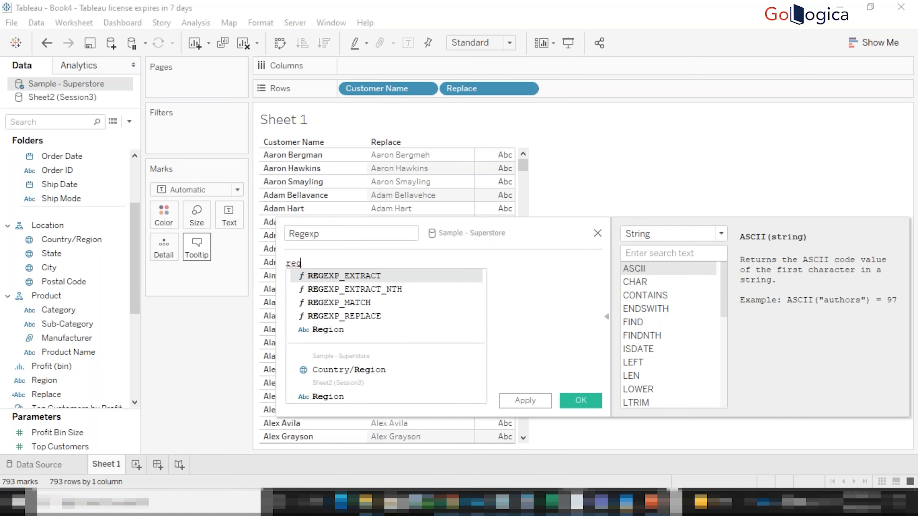
pyautogui.press('Return')
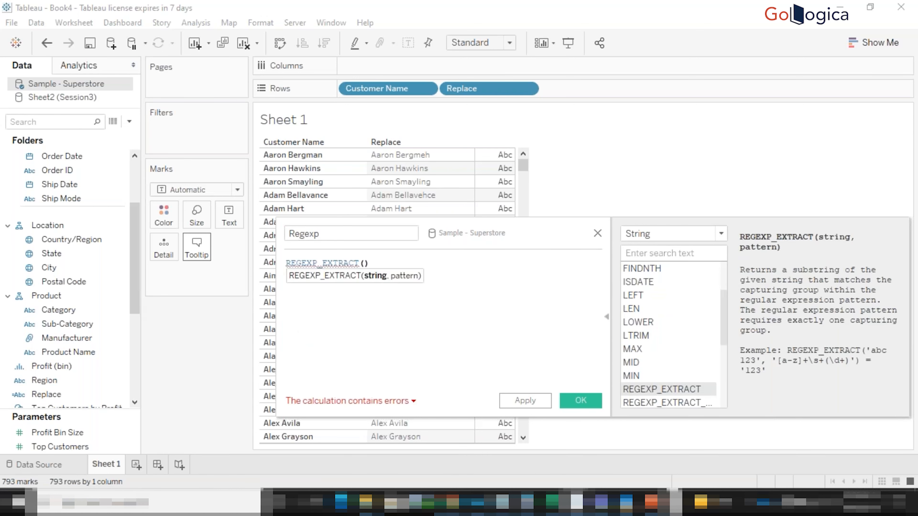
pyautogui.write("''")
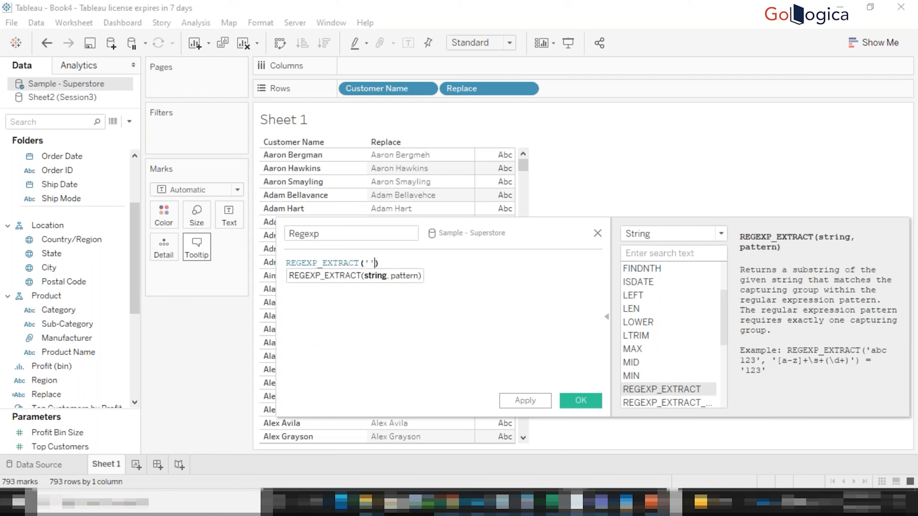
pyautogui.write('abc 123')
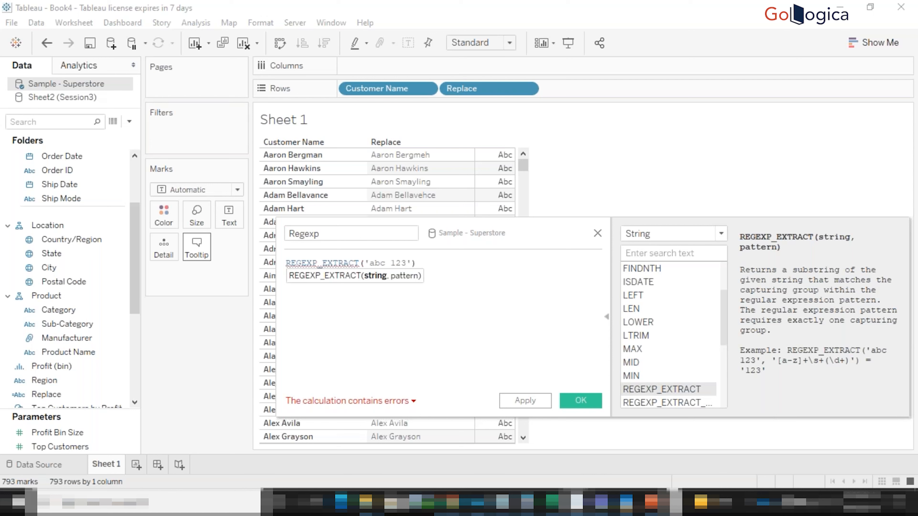
pyautogui.press('Right')
pyautogui.write(',')
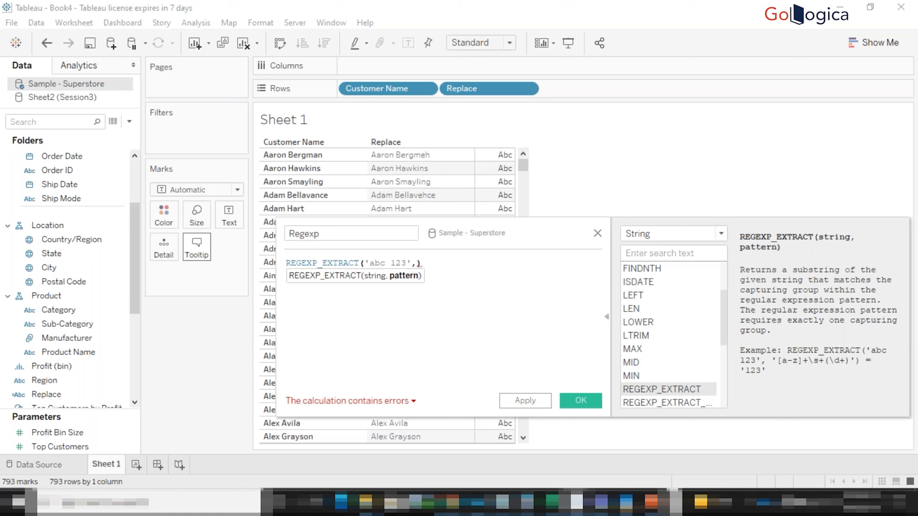
# Step: Begin the pattern argument of the REGEXP_EXTRACT formula with [a-z]+
pyautogui.moveTo(374, 262); pyautogui.dragTo(385, 262)
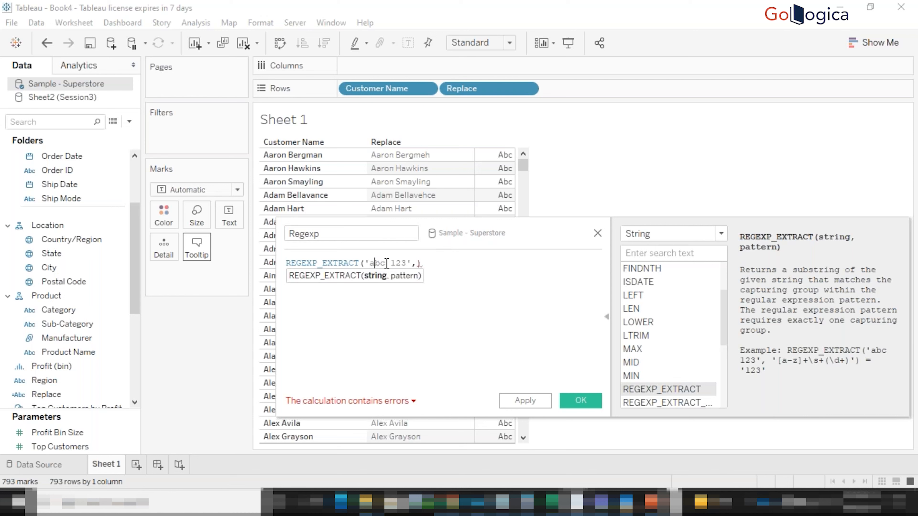
pyautogui.click(418, 263)
pyautogui.write('[')
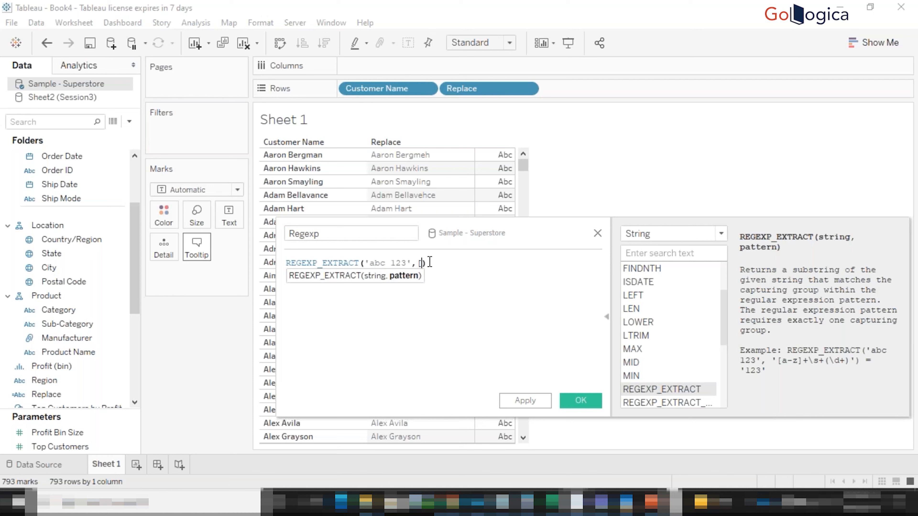
pyautogui.write(']')
pyautogui.doubleClick(379, 263)
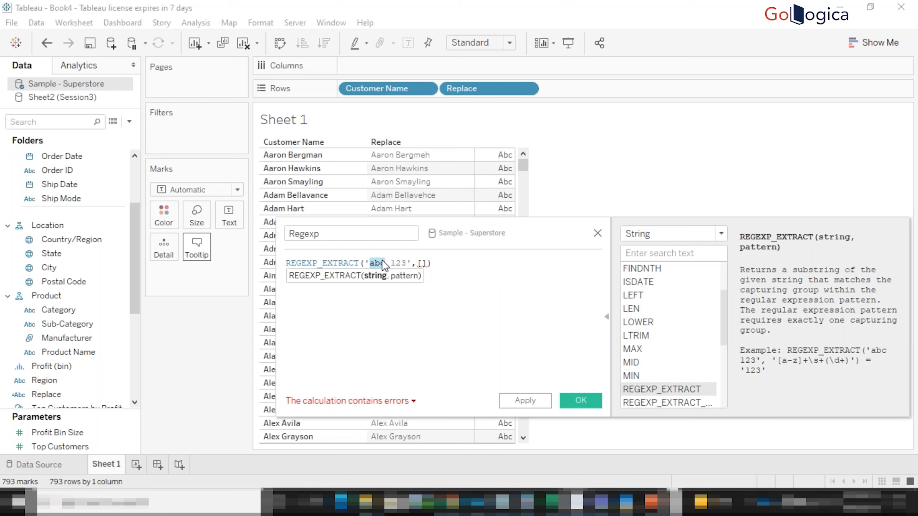
pyautogui.click(421, 263)
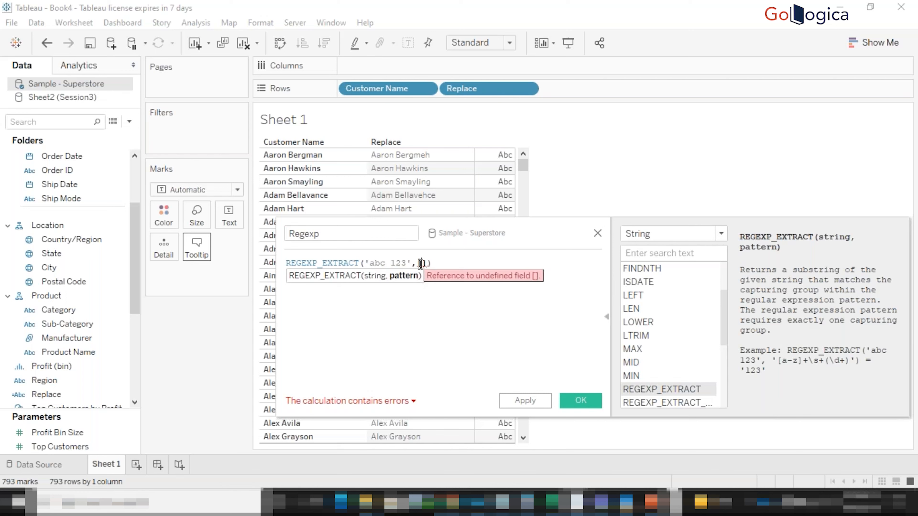
pyautogui.write('a-z')
pyautogui.press('Right')
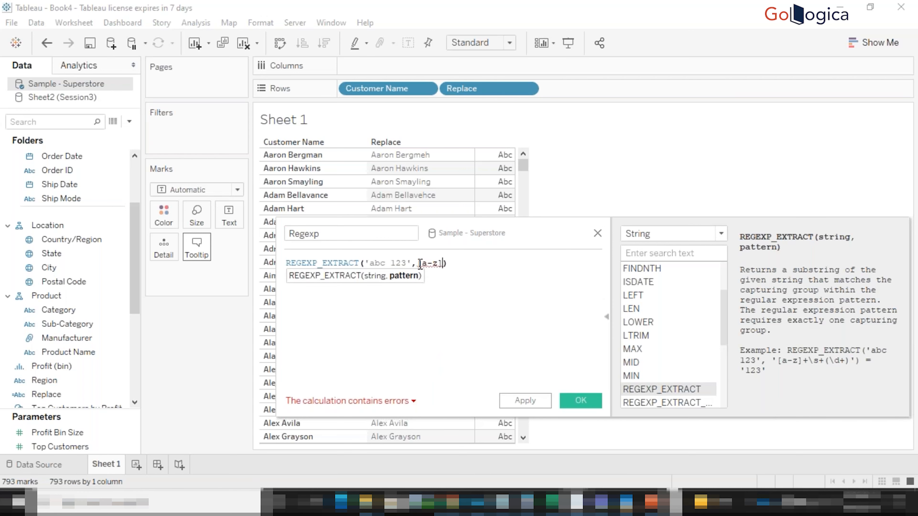
pyautogui.click(391, 262)
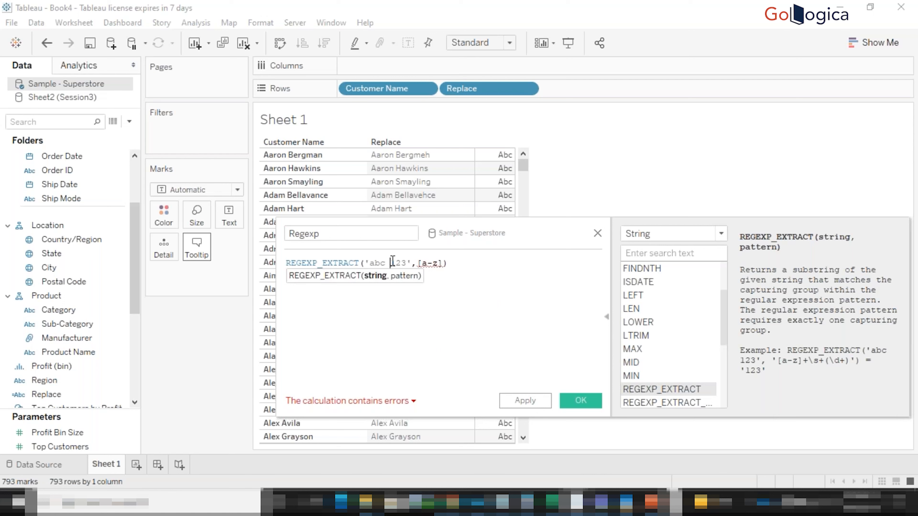
pyautogui.click(443, 263)
pyautogui.write('+')
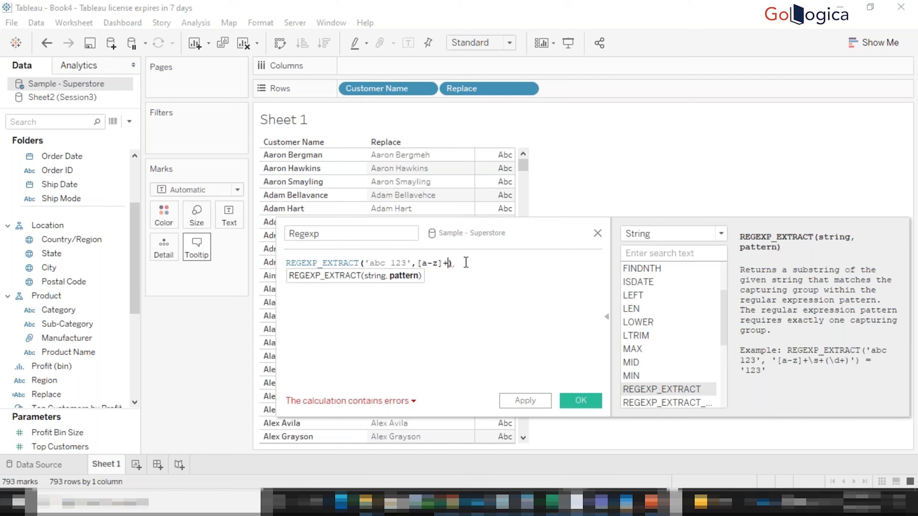
# Step: Extend the pattern with \s+(\d+) and enclose the whole pattern in single quotes as '[a-z]+\s+(\d+)'
pyautogui.write('\\s')
pyautogui.write('+')
pyautogui.write('()')
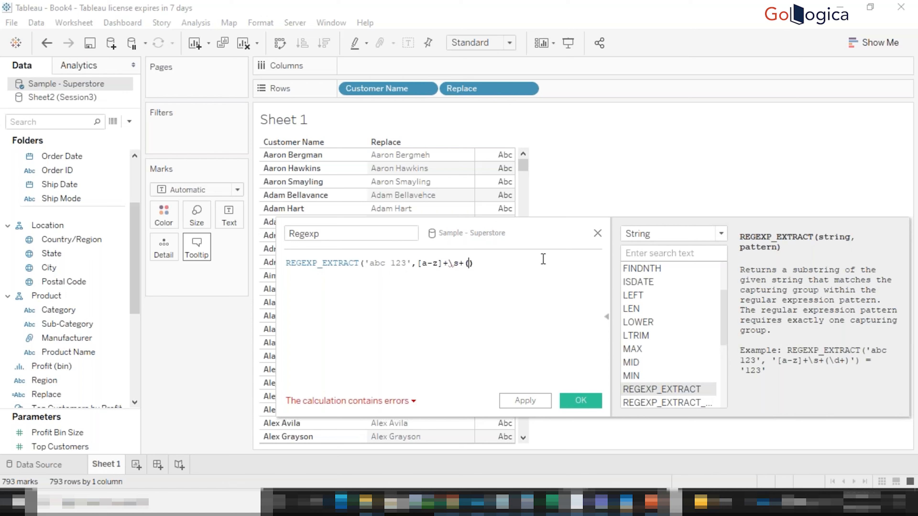
pyautogui.write('\\d')
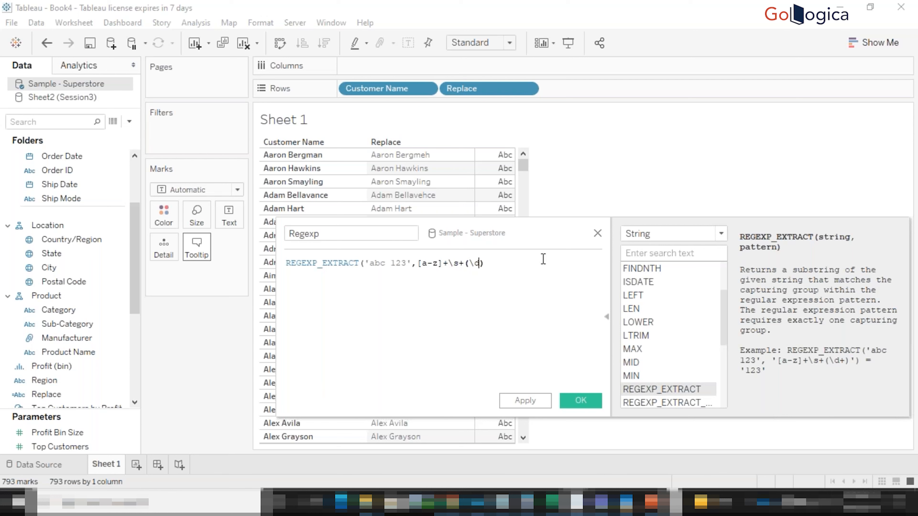
pyautogui.write('+')
pyautogui.write("'")
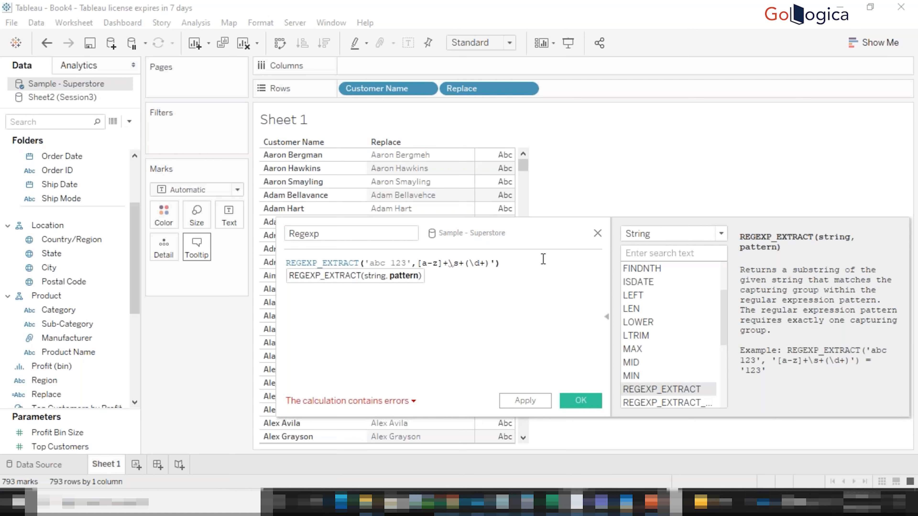
pyautogui.click(417, 263)
pyautogui.write("'")
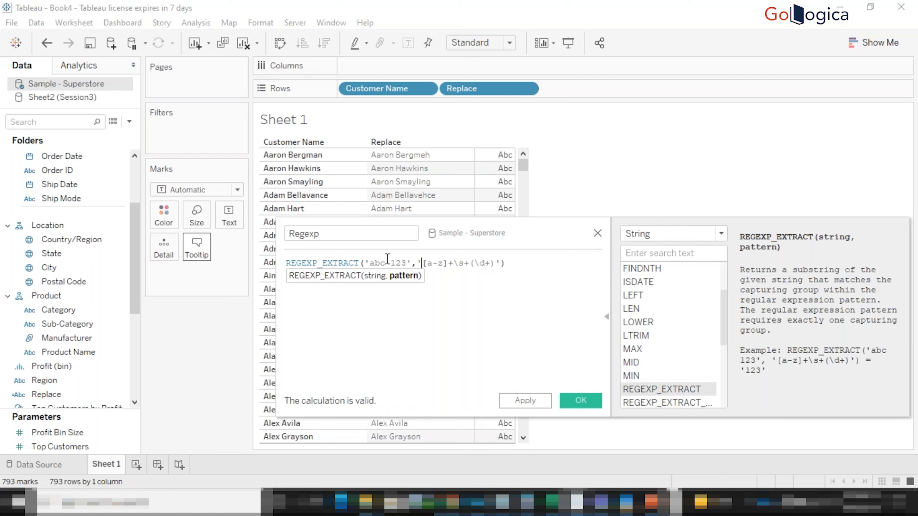
# Step: Apply the Regexp calculation and place the Regexp field on Rows of a new worksheet
pyautogui.moveTo(369, 263); pyautogui.dragTo(374, 263)
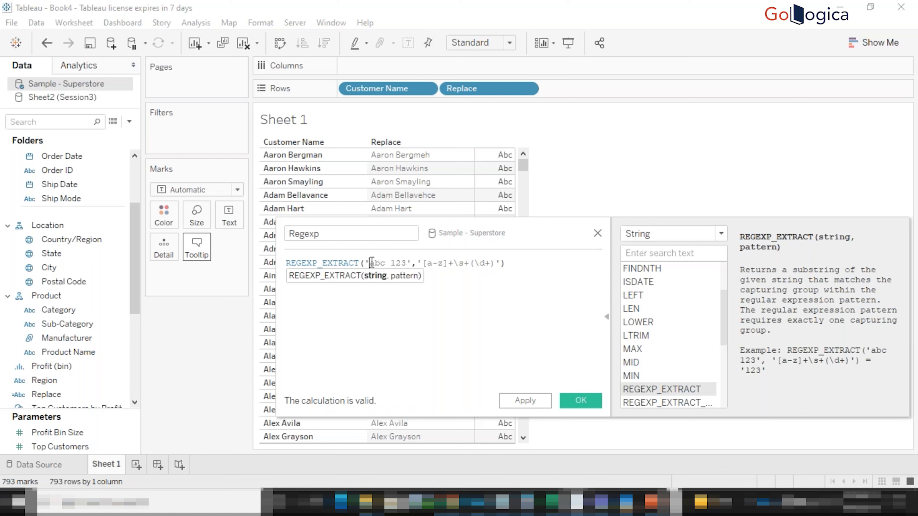
pyautogui.click(407, 262)
pyautogui.click(530, 400)
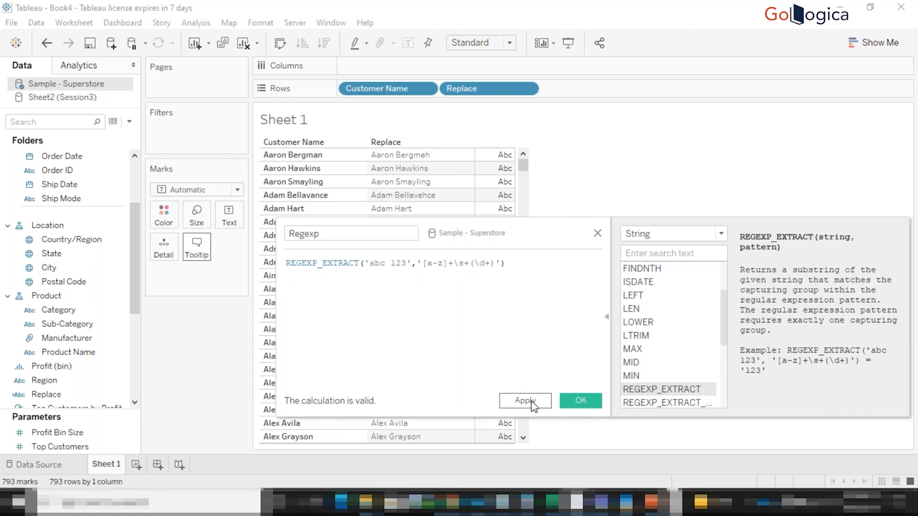
pyautogui.click(136, 465)
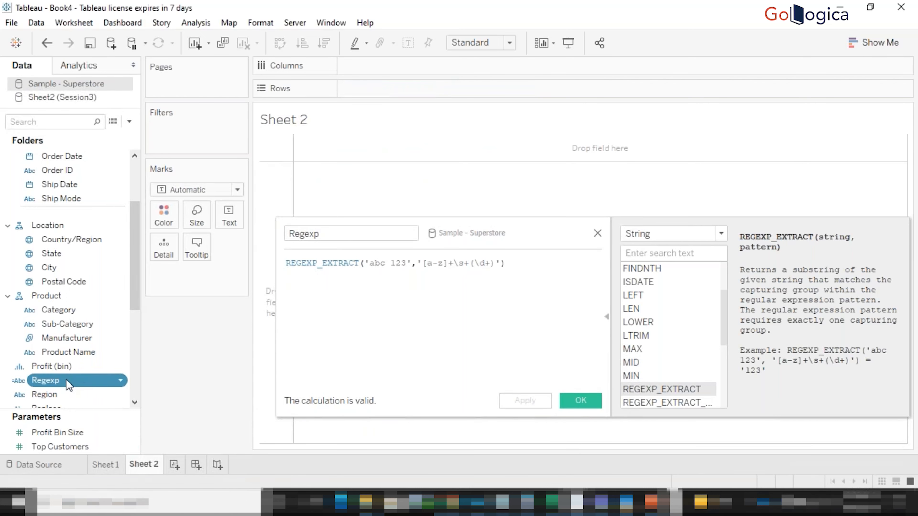
pyautogui.moveTo(79, 379); pyautogui.dragTo(421, 90)
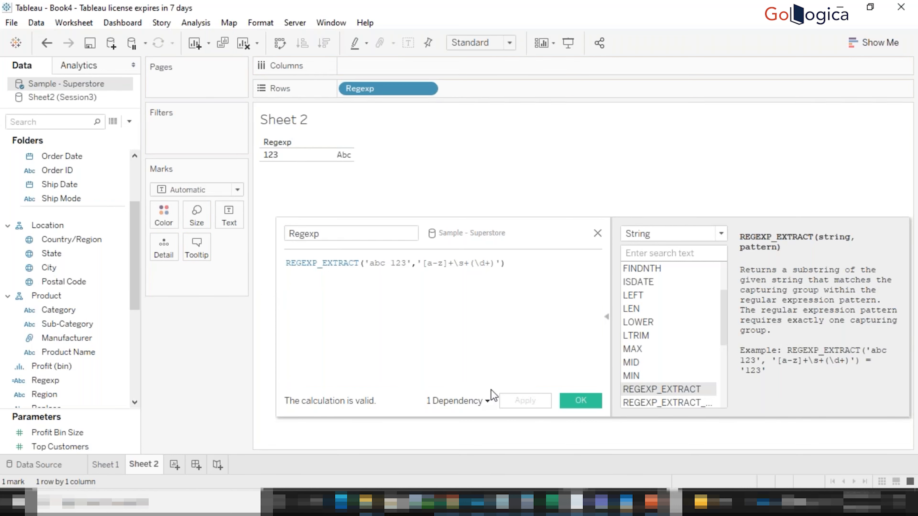
# Step: Change the formula's string argument to 'abdc 123' and apply the calculation
pyautogui.click(381, 263)
pyautogui.write('d')
pyautogui.click(536, 402)
# Step: Switch to Excel and create a blank workbook
pyautogui.press('super')
pyautogui.write('exce')
pyautogui.press('Return')
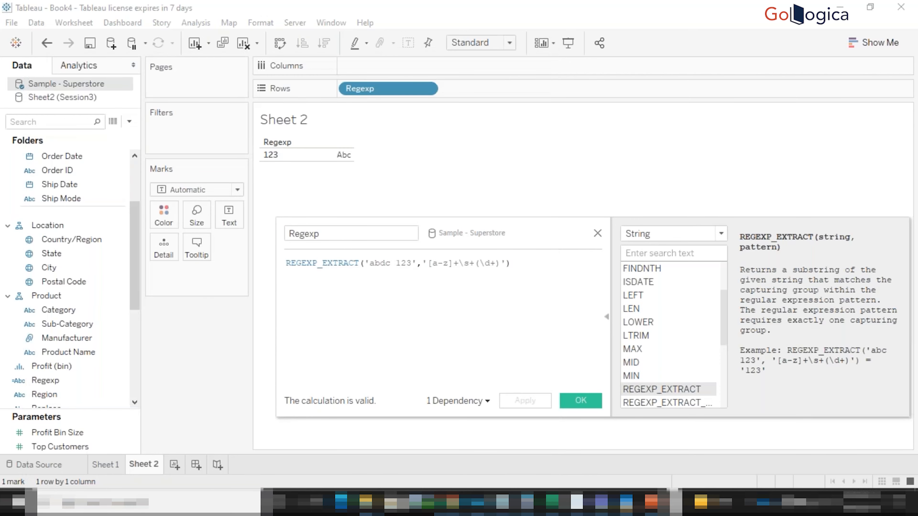
pyautogui.click(443, 263)
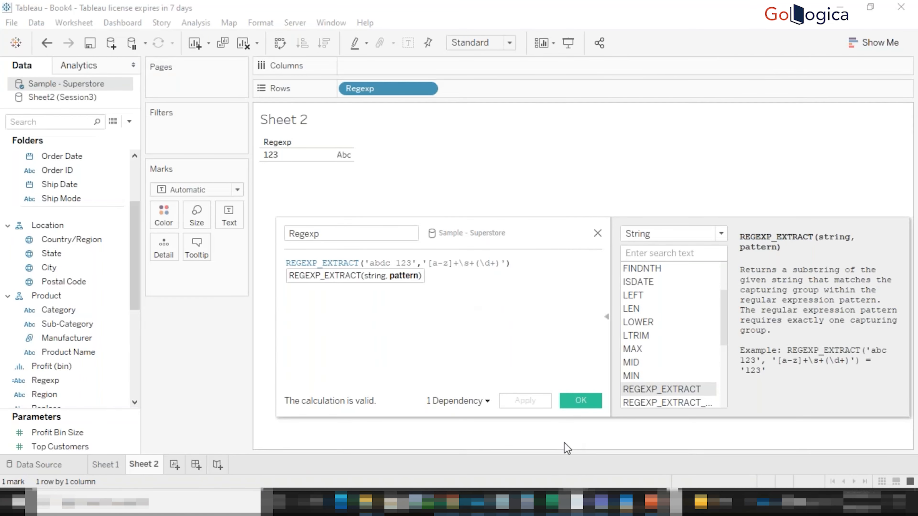
pyautogui.click(552, 503)
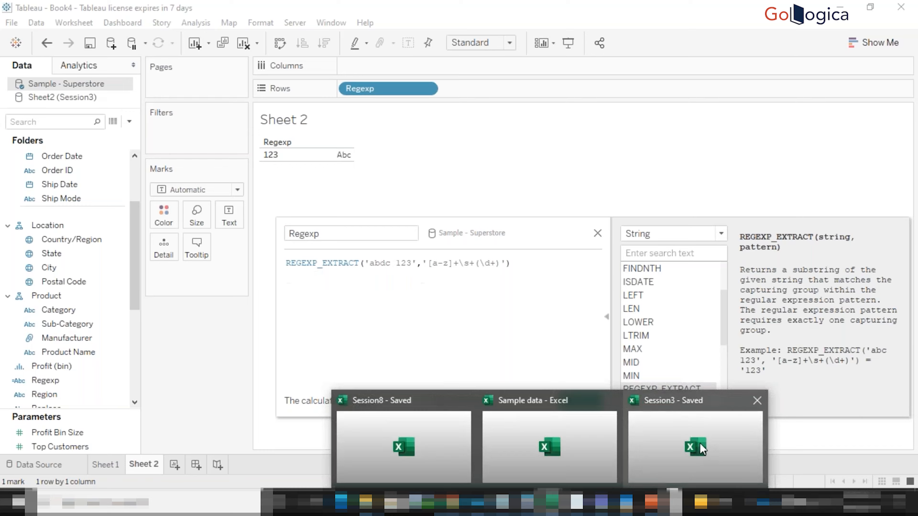
pyautogui.click(699, 448)
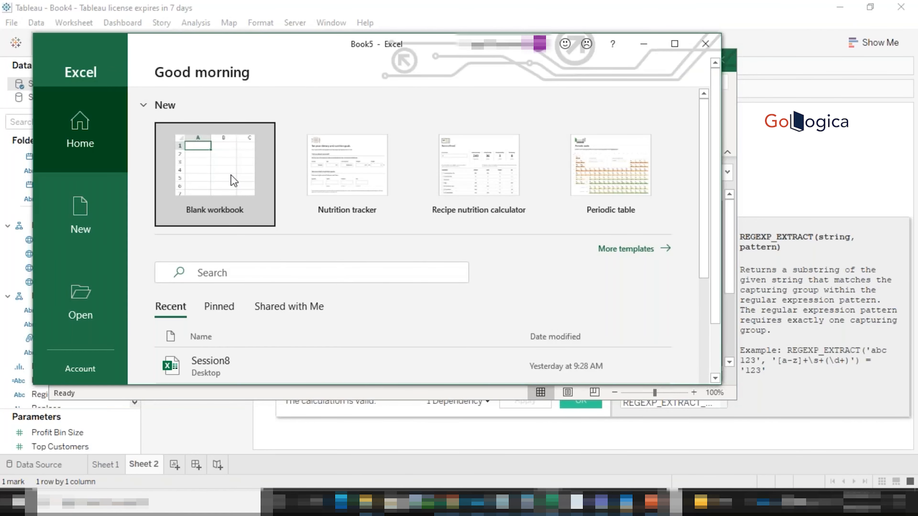
pyautogui.click(234, 180)
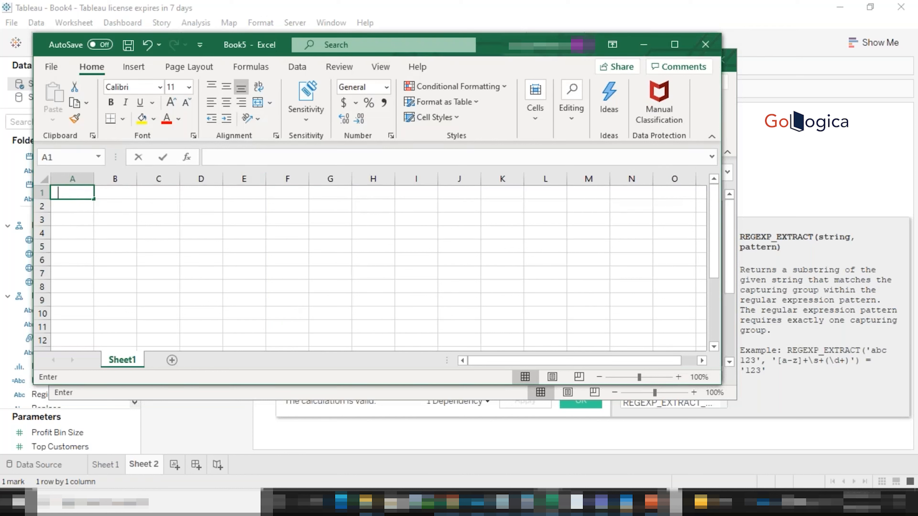
# Step: Enter the column headers Pattern in A1 and Amount in B1
pyautogui.write('Pattern')
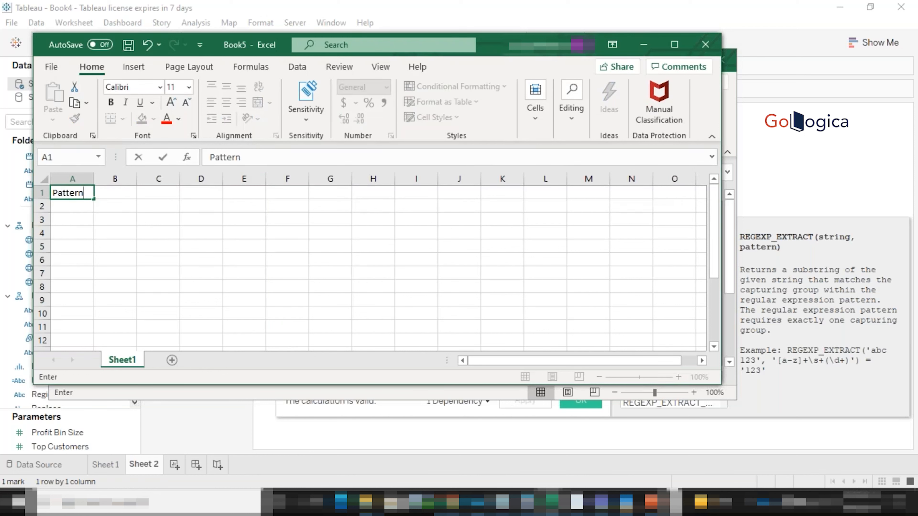
pyautogui.press('Tab')
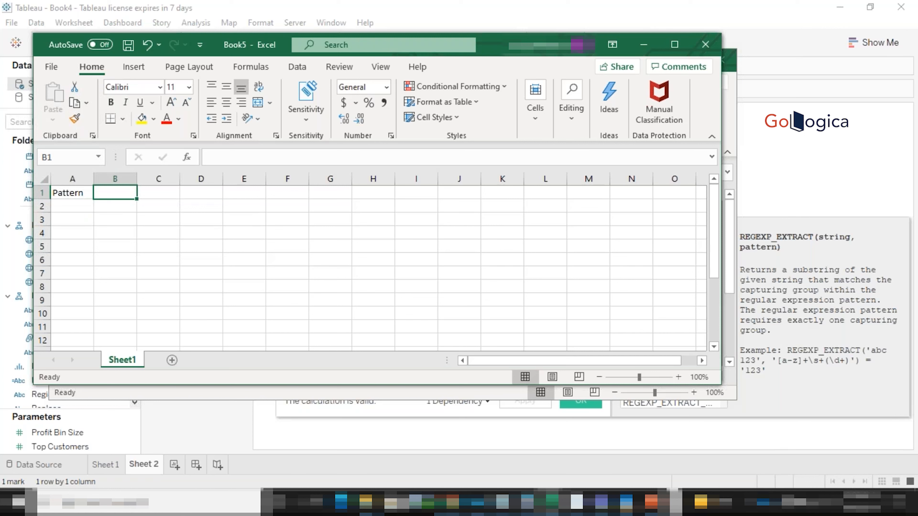
pyautogui.write('Sal')
pyautogui.press('BackSpace')
pyautogui.press('BackSpace')
pyautogui.press('BackSpace')
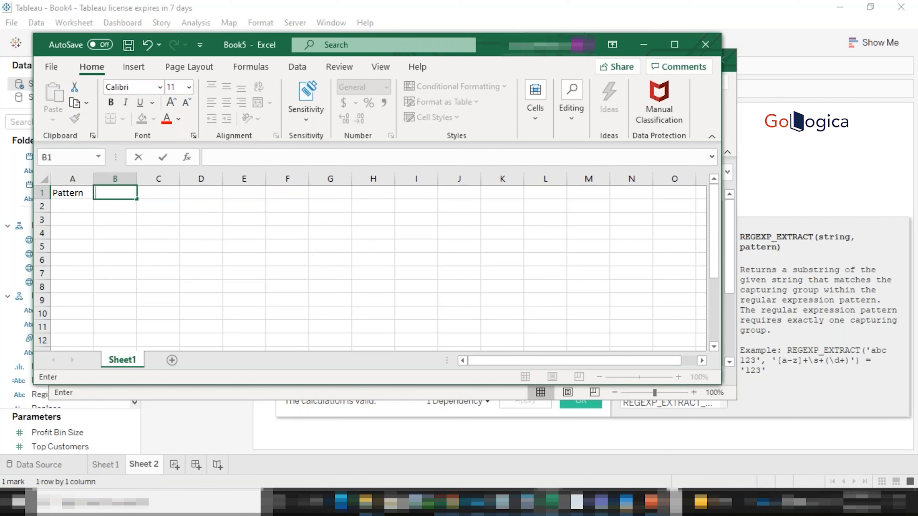
pyautogui.write('Amount')
pyautogui.press('Return')
# Step: Enter abc 123, sdgadg 1623 and sdkfjklasdfj 345778 under Pattern and fit column A to its contents
pyautogui.press('Left')
pyautogui.write('abc 123')
pyautogui.press('Return')
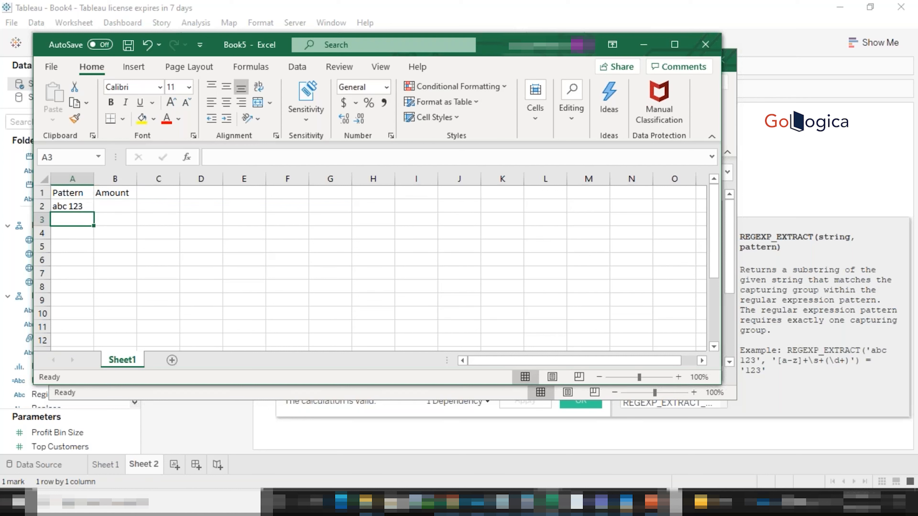
pyautogui.write('sdgadg')
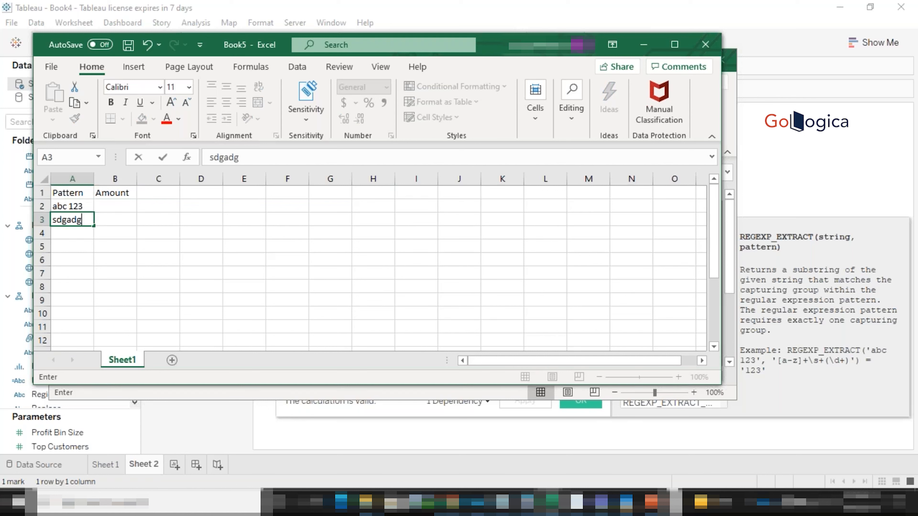
pyautogui.write(' 123')
pyautogui.press('Return')
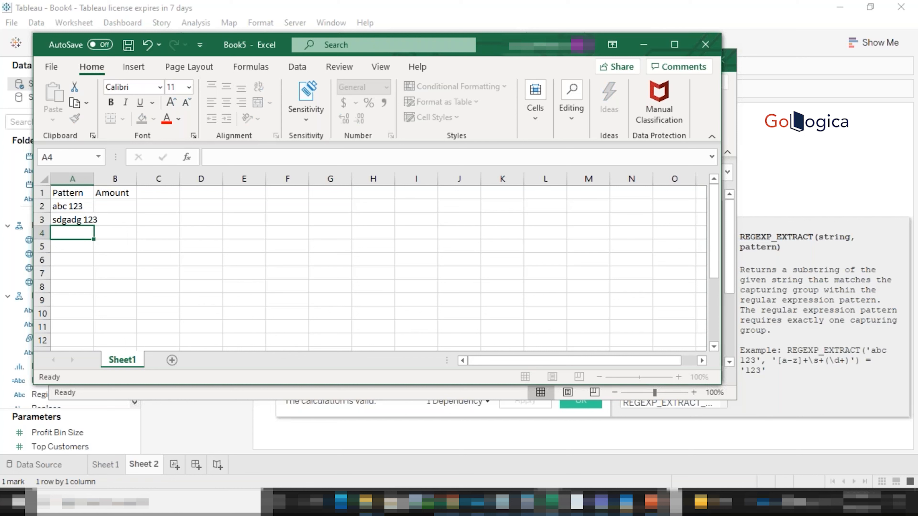
pyautogui.write('sdkfjklasdfj')
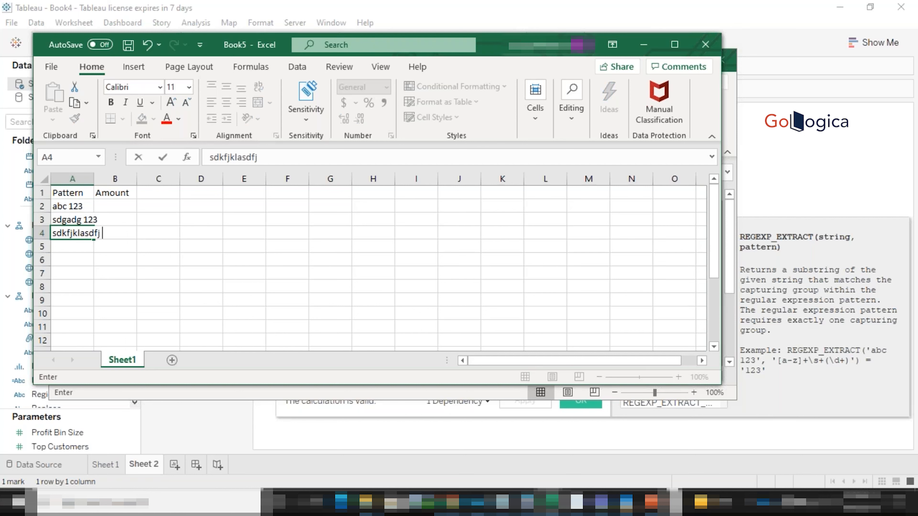
pyautogui.write(' 345778')
pyautogui.click(93, 218)
pyautogui.press('Down')
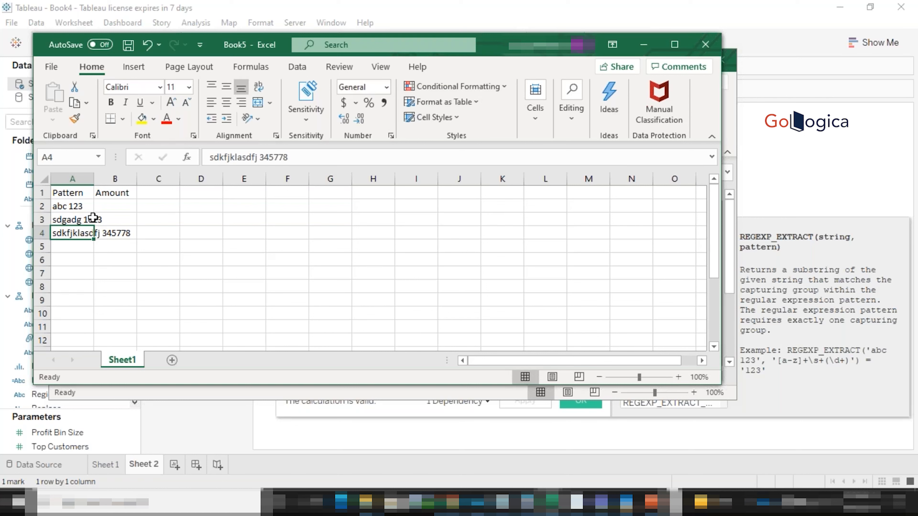
pyautogui.doubleClick(94, 178)
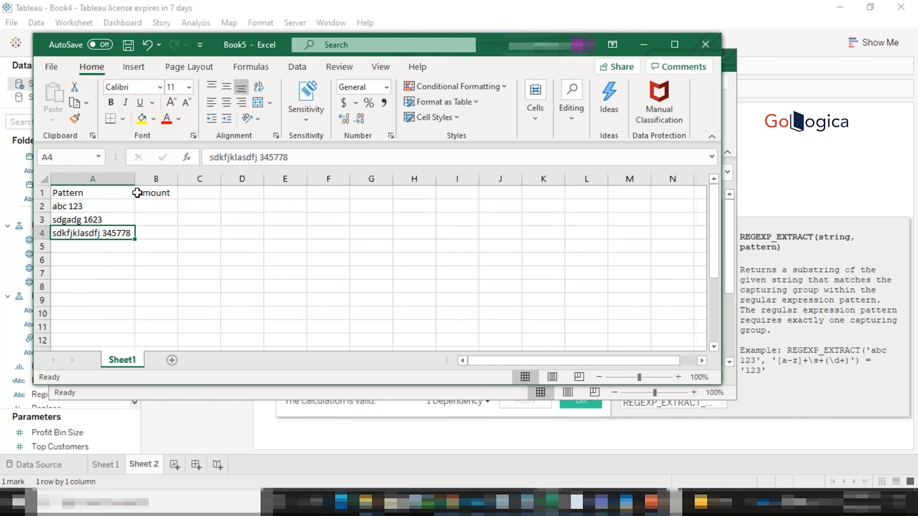
# Step: Enter the amounts 450, 550 and 650 in cells B2 to B4
pyautogui.click(149, 204)
pyautogui.write('450')
pyautogui.press('Return')
pyautogui.write('550')
pyautogui.press('Return')
pyautogui.write('650')
pyautogui.click(85, 206)
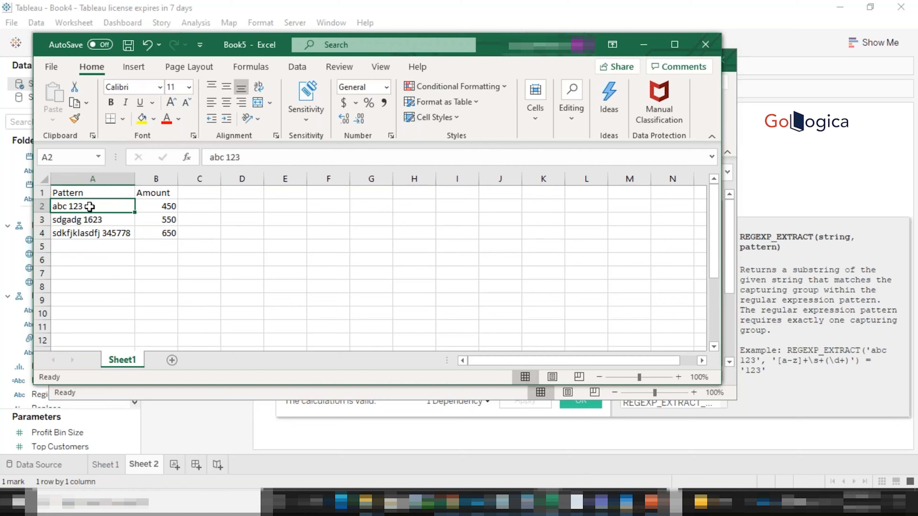
pyautogui.doubleClick(85, 206)
pyautogui.moveTo(85, 207); pyautogui.dragTo(69, 206)
pyautogui.doubleClick(65, 206)
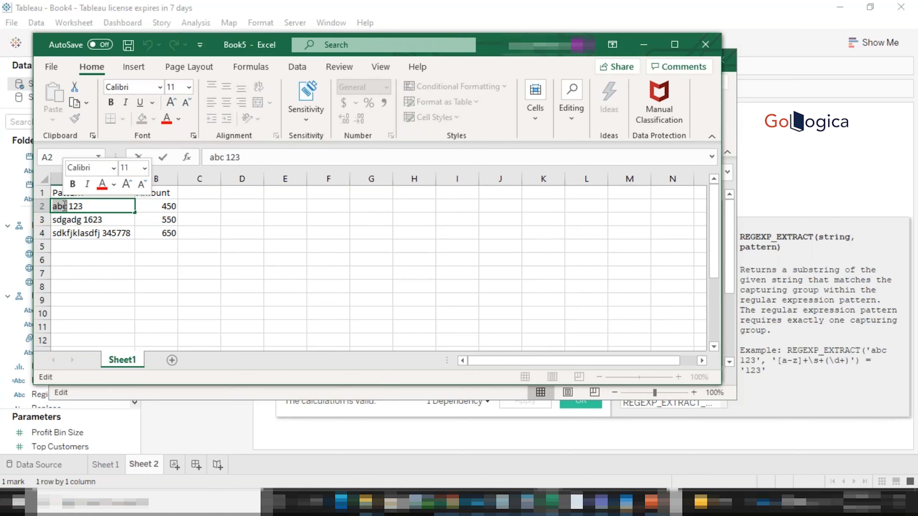
pyautogui.click(70, 218)
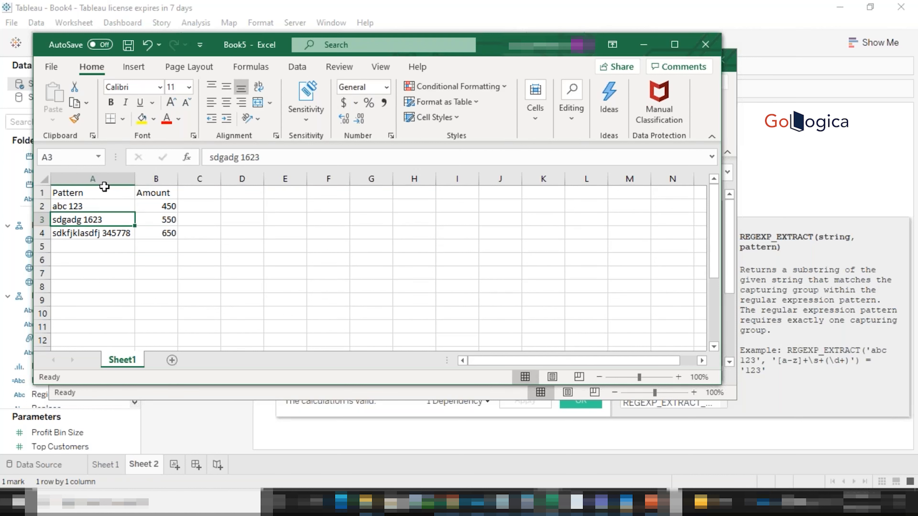
# Step: Save the workbook to the Desktop under the file name Pattern
pyautogui.click(128, 45)
pyautogui.write('Pattern')
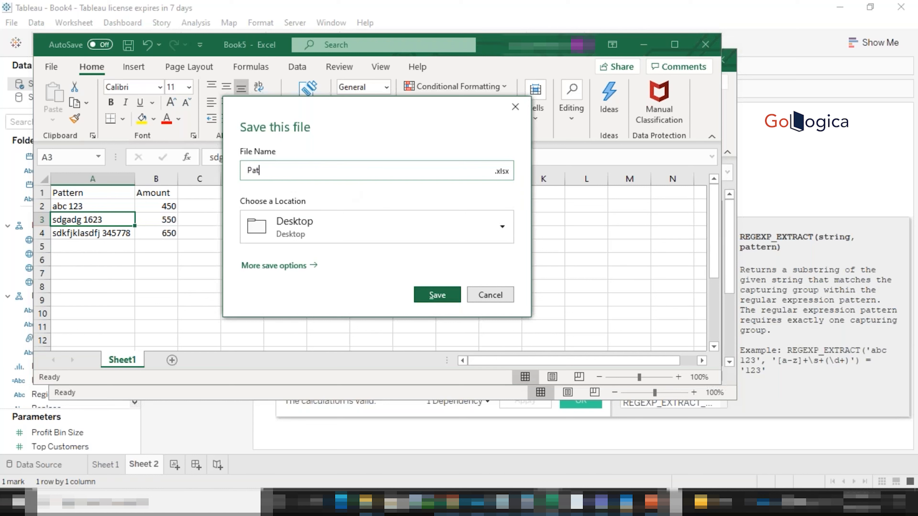
pyautogui.click(436, 295)
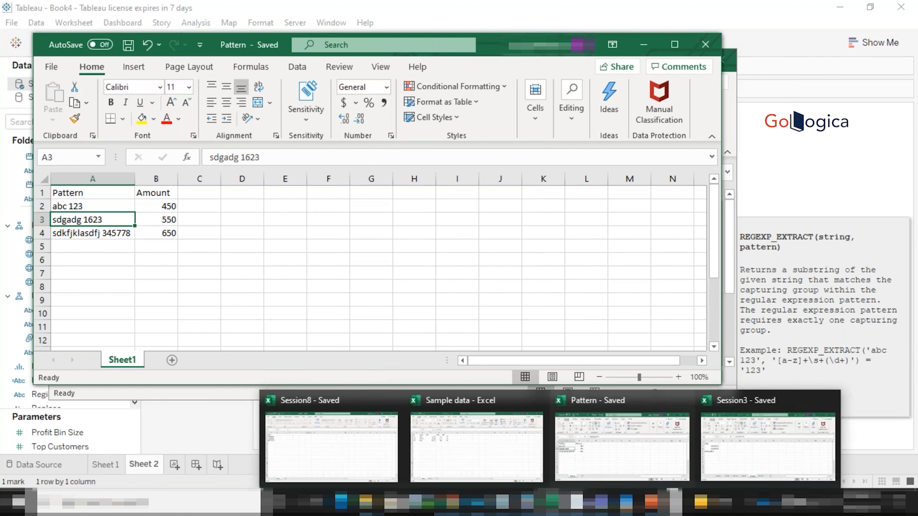
# Step: Switch to the Book4 workbook in Tableau and accept the open Regexp calculation
pyautogui.moveTo(673, 502)
pyautogui.click(792, 447)
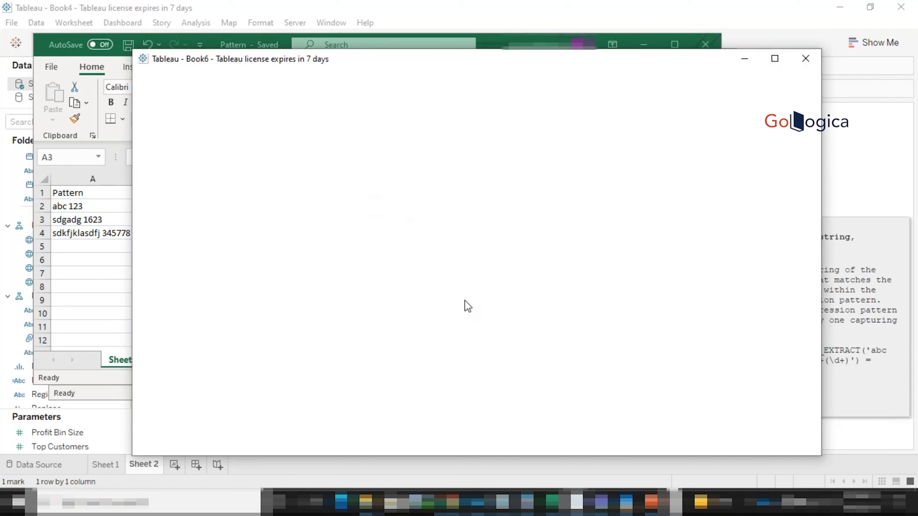
pyautogui.moveTo(673, 502)
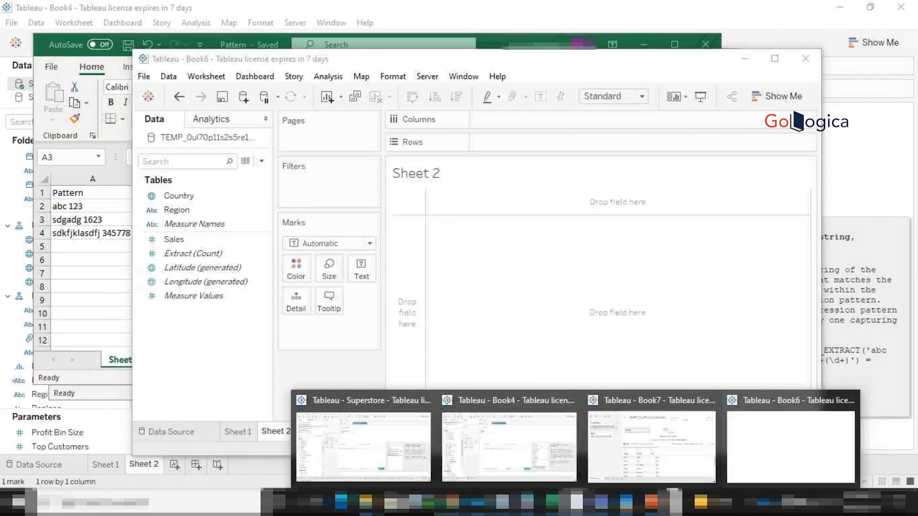
pyautogui.click(518, 431)
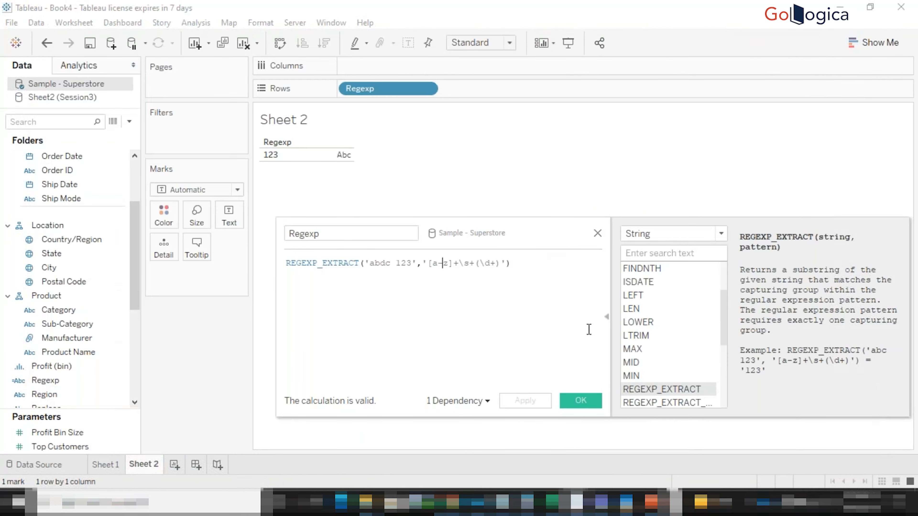
pyautogui.click(580, 400)
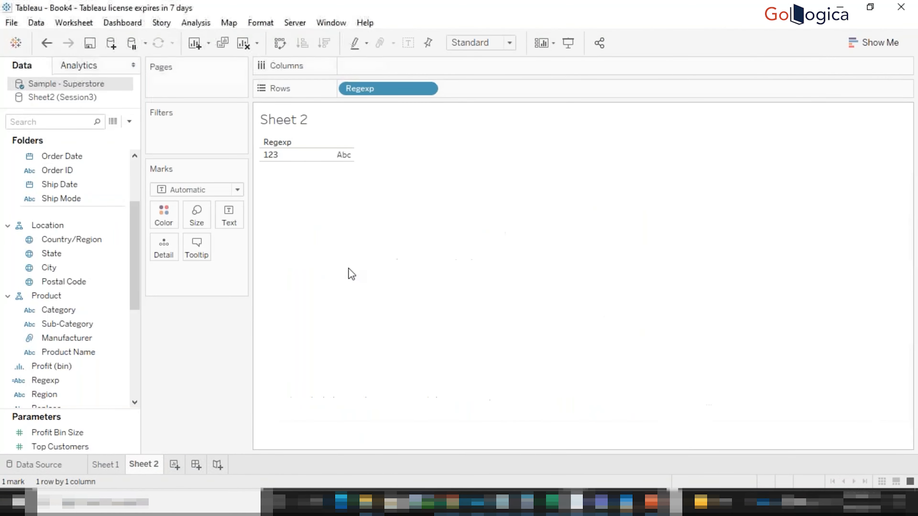
# Step: Connect the workbook to the Pattern Excel file on the Desktop as a new data source
pyautogui.click(113, 45)
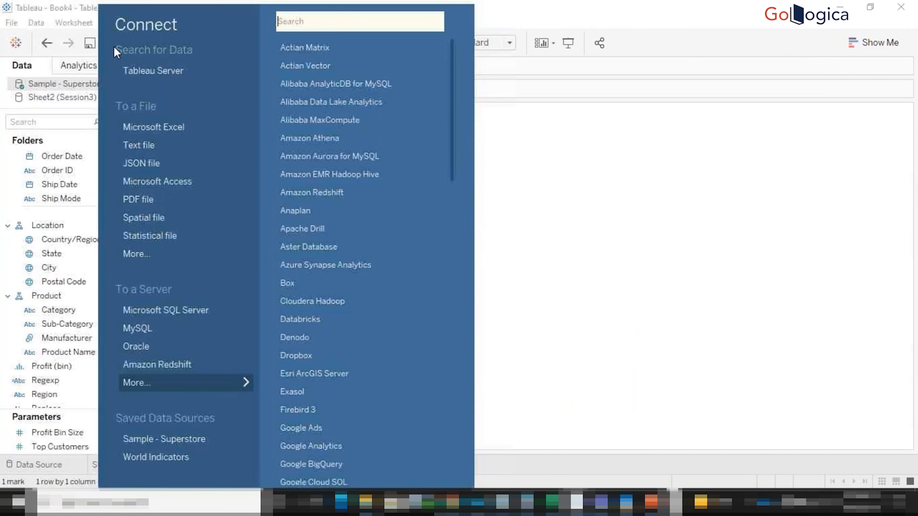
pyautogui.click(157, 129)
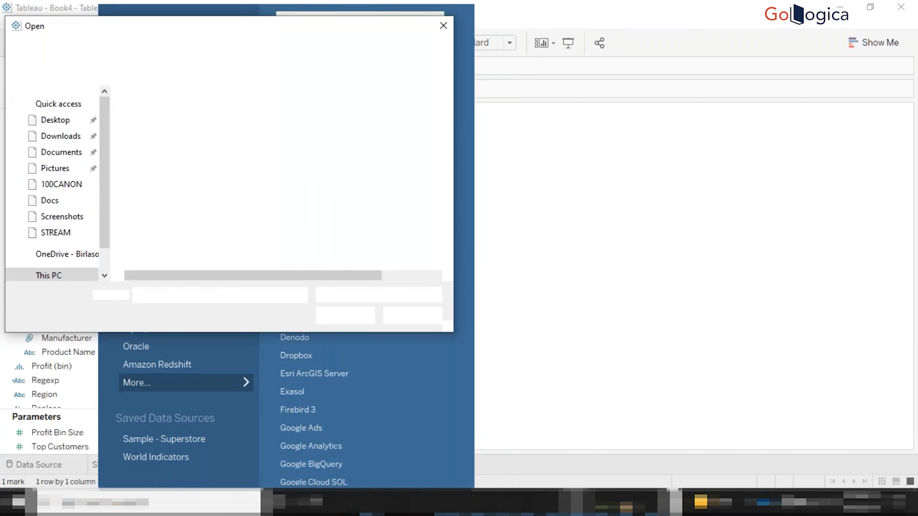
pyautogui.click(164, 156)
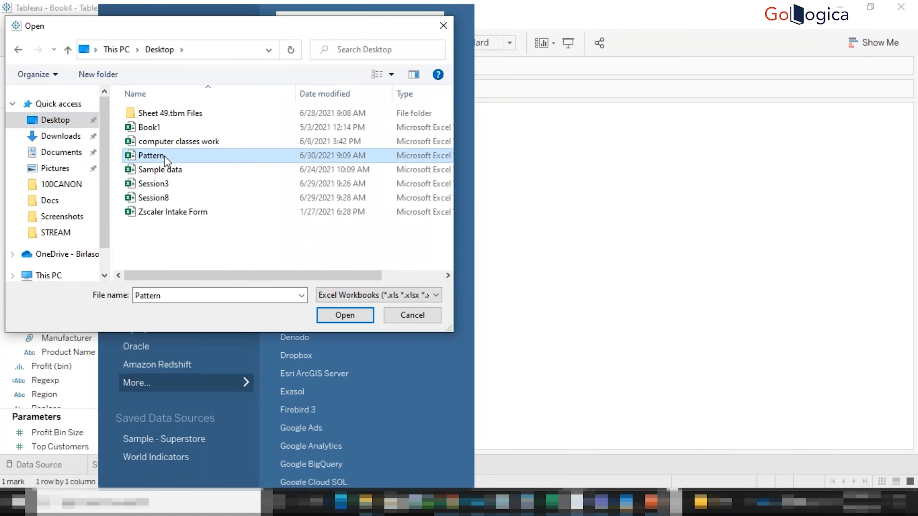
pyautogui.doubleClick(192, 156)
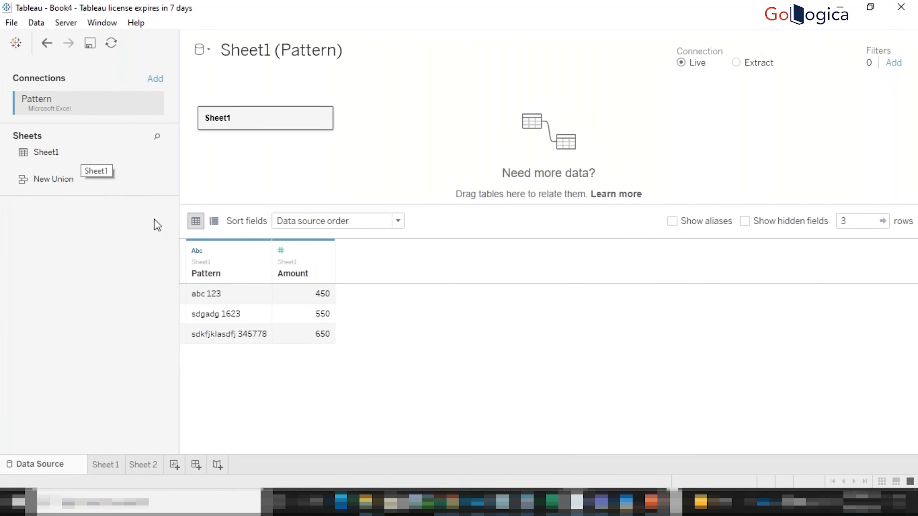
# Step: Create a new worksheet listing Pattern on Rows with Amount as the text value
pyautogui.click(177, 466)
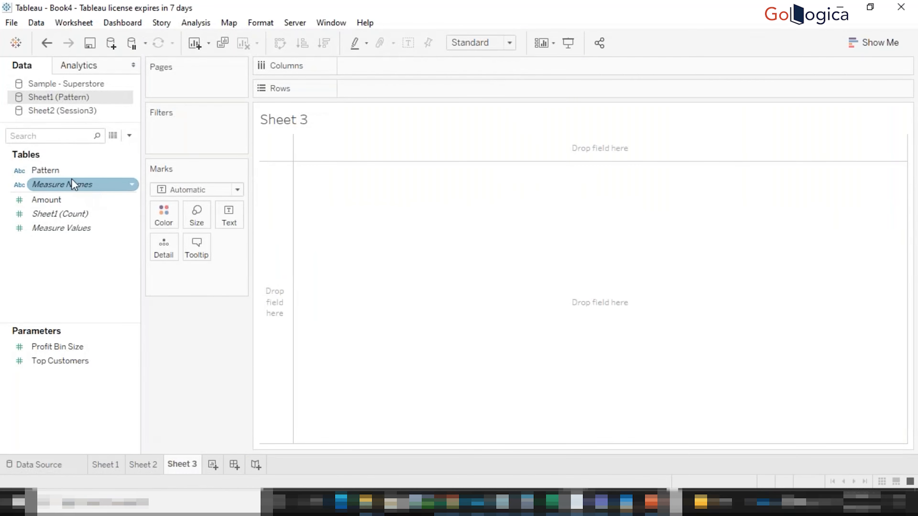
pyautogui.moveTo(65, 171); pyautogui.dragTo(371, 89)
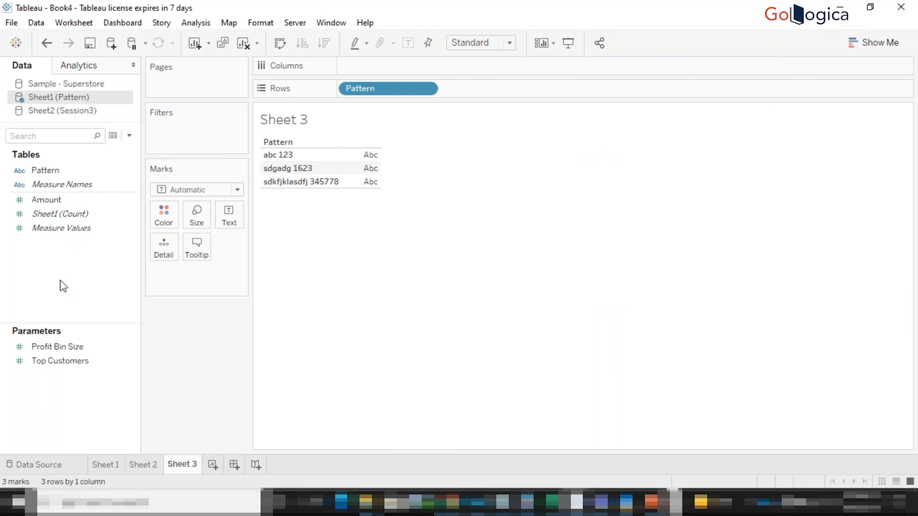
pyautogui.doubleClick(58, 200)
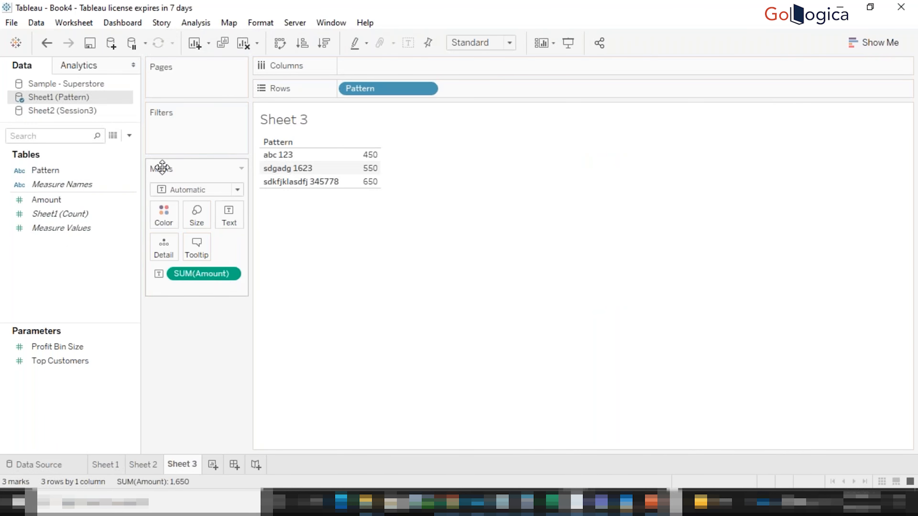
# Step: Start a calculated field with the REGEXP_EXTRACT function and set [Pattern] as its string argument
pyautogui.click(129, 135)
pyautogui.click(101, 148)
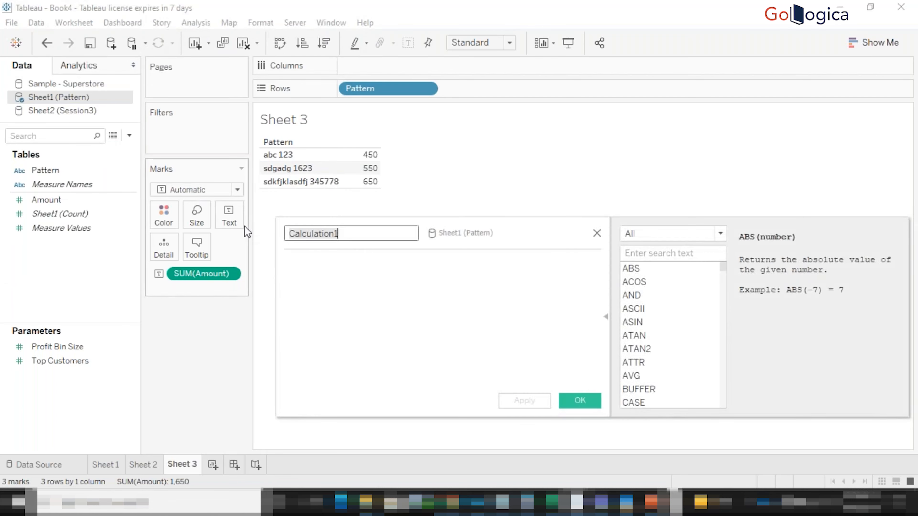
pyautogui.click(360, 270)
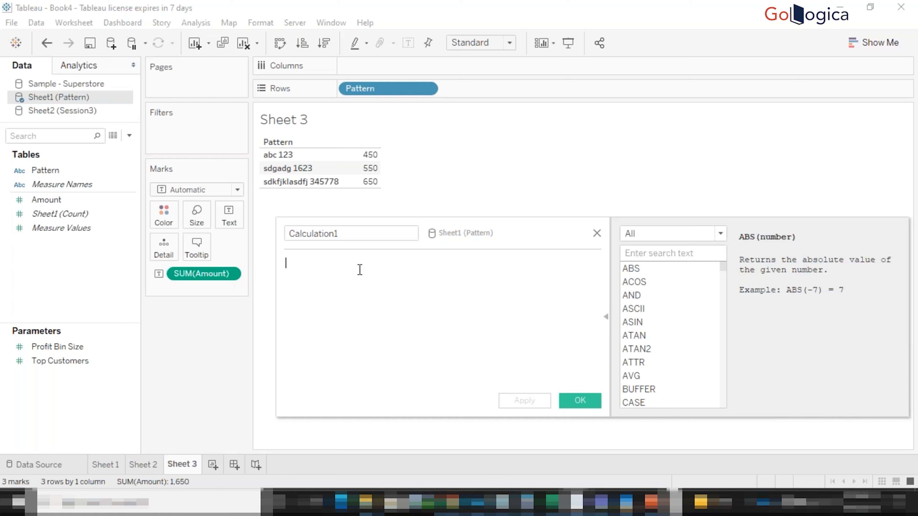
pyautogui.write('reg')
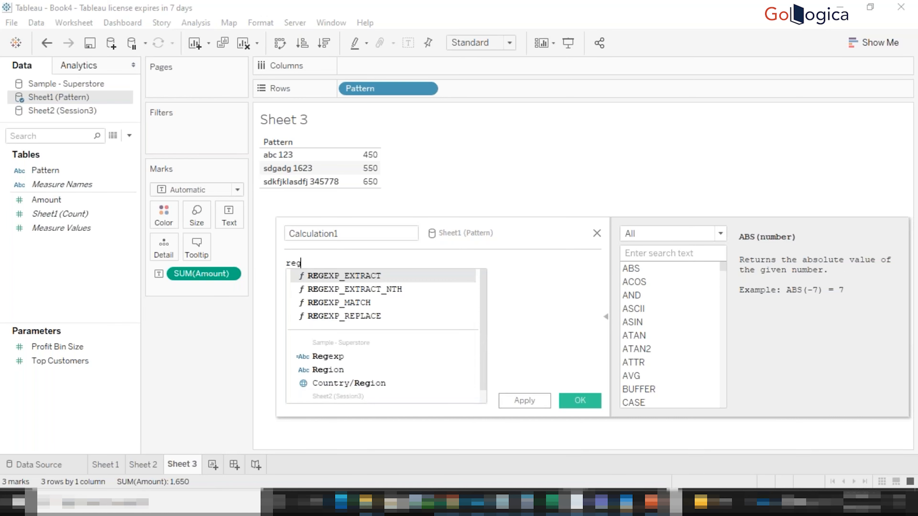
pyautogui.press('Return')
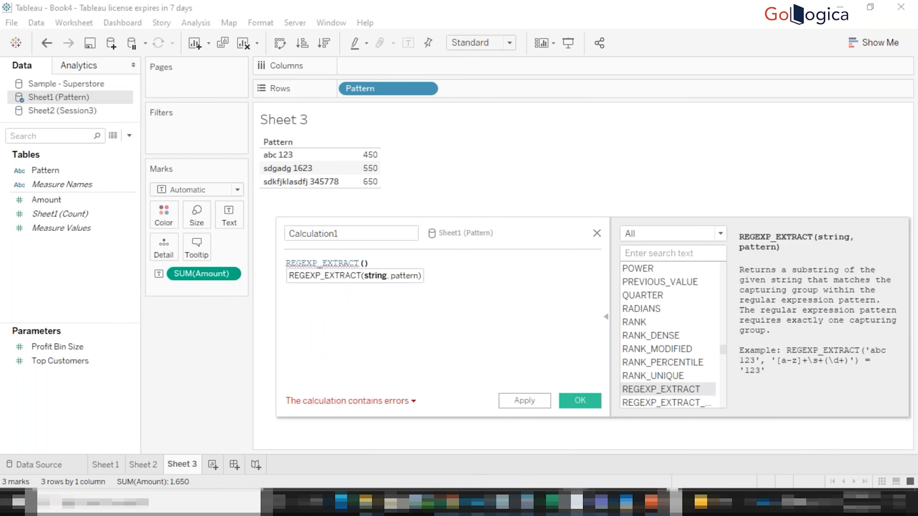
pyautogui.write('par')
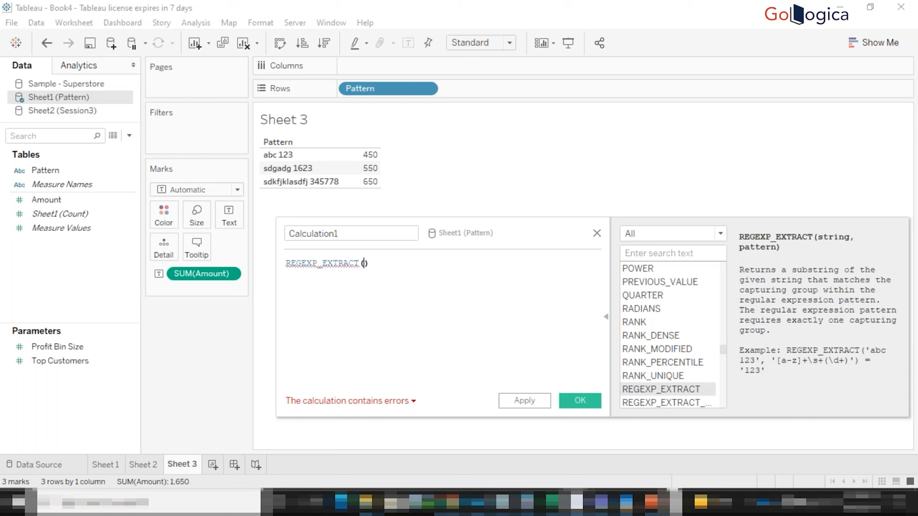
pyautogui.press('BackSpace')
pyautogui.write('tt')
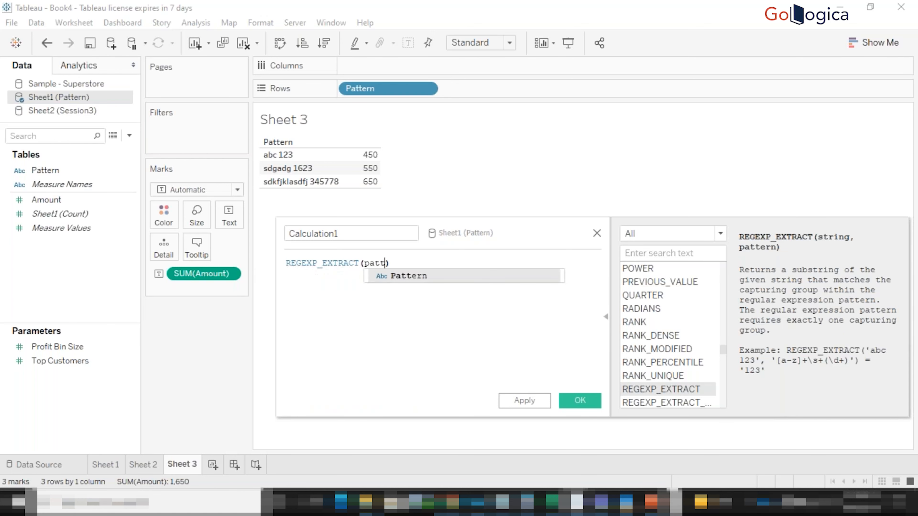
pyautogui.press('Return')
pyautogui.write(',')
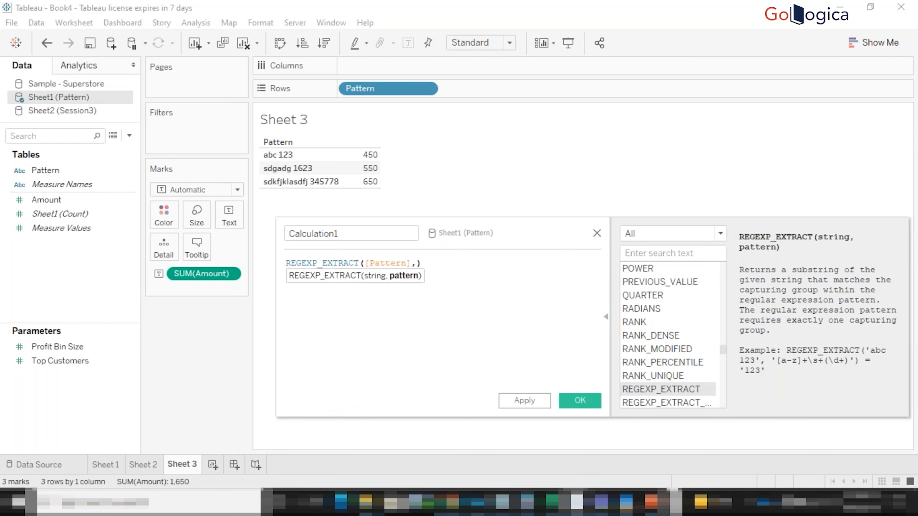
# Step: Enter '[a-z]+\s+(\d+)' as the pattern argument of the REGEXP_EXTRACT formula
pyautogui.write("''")
pyautogui.write('[[')
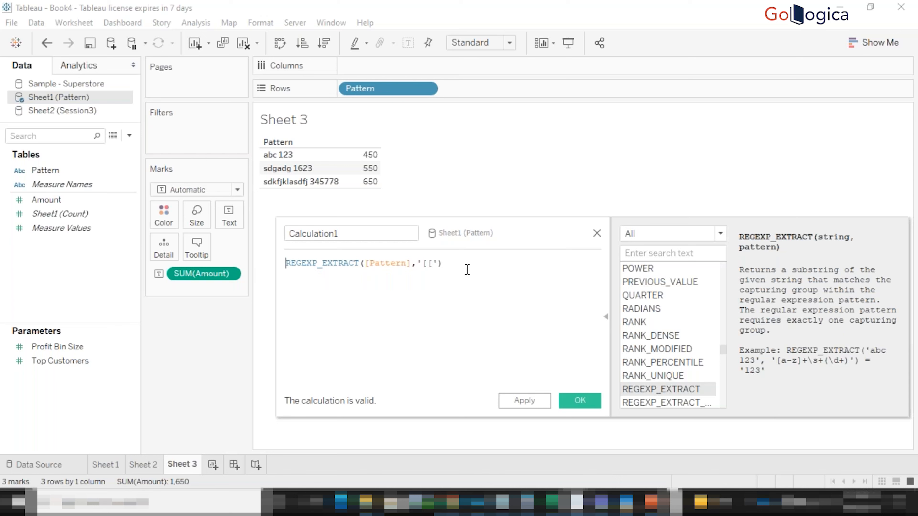
pyautogui.moveTo(434, 264); pyautogui.dragTo(386, 265)
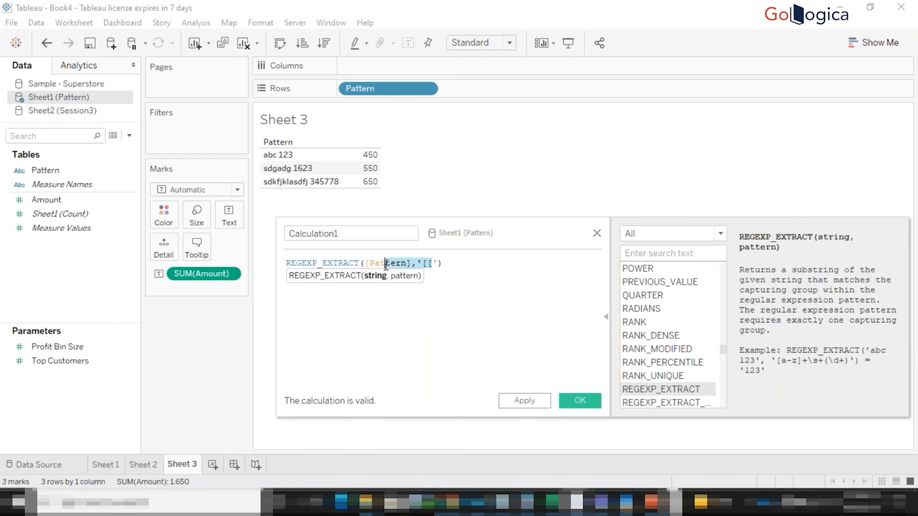
pyautogui.click(432, 262)
pyautogui.press('BackSpace')
pyautogui.write('a-z')
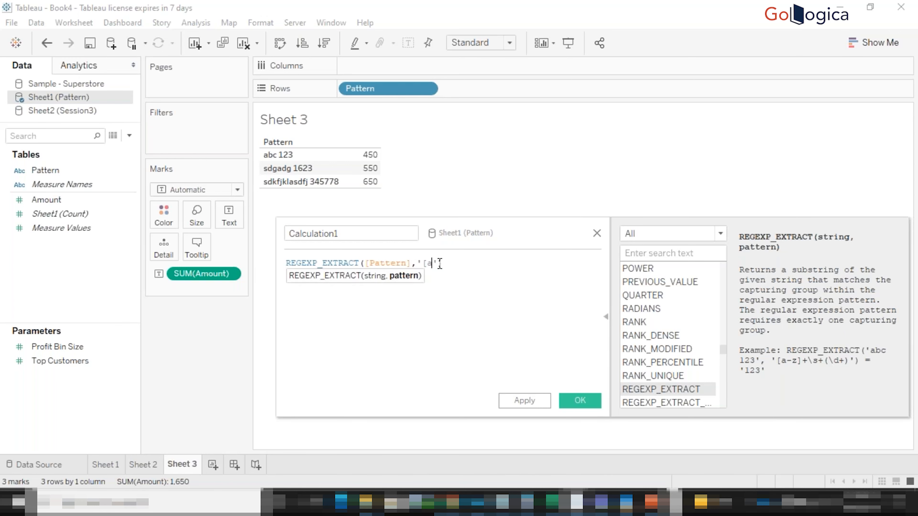
pyautogui.write(']+\\s+')
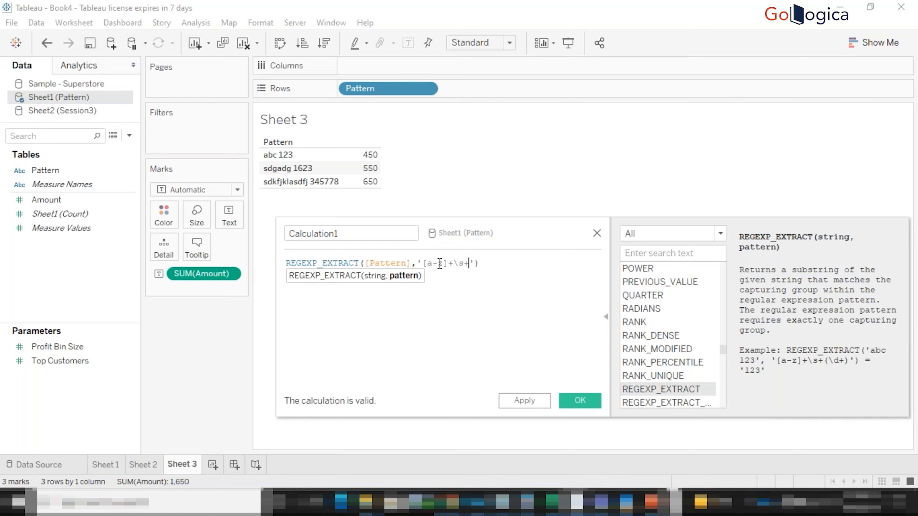
pyautogui.write('(\\d')
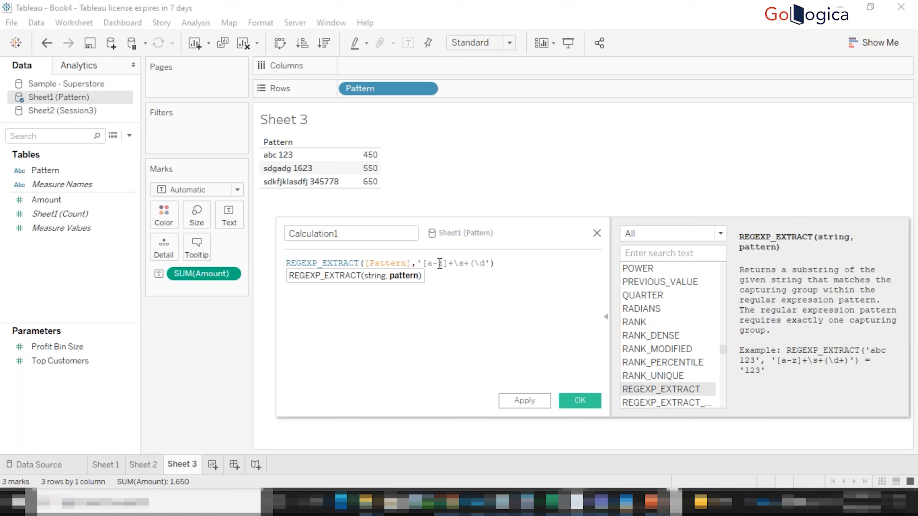
pyautogui.write('+')
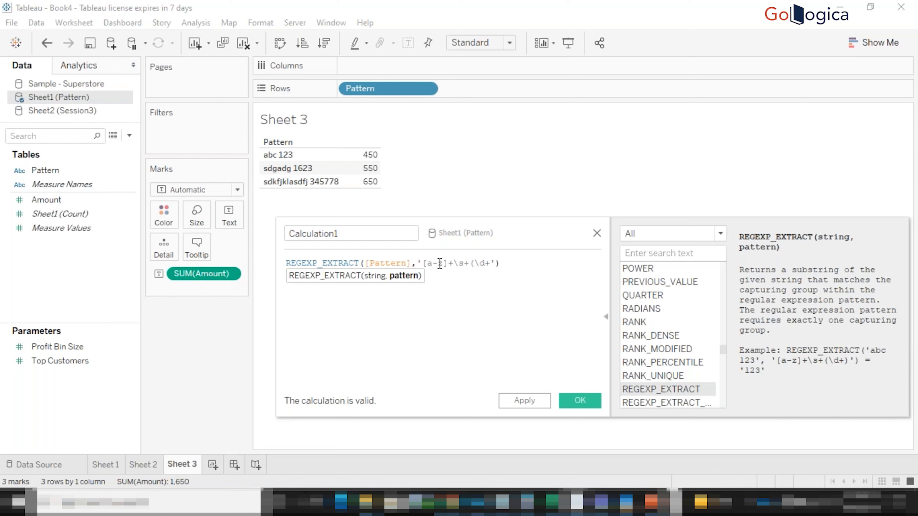
pyautogui.write(')')
# Step: Name the calculated field Regexp, apply it, place it on Rows after Pattern and close the calculation editor
pyautogui.doubleClick(351, 232)
pyautogui.write('Re')
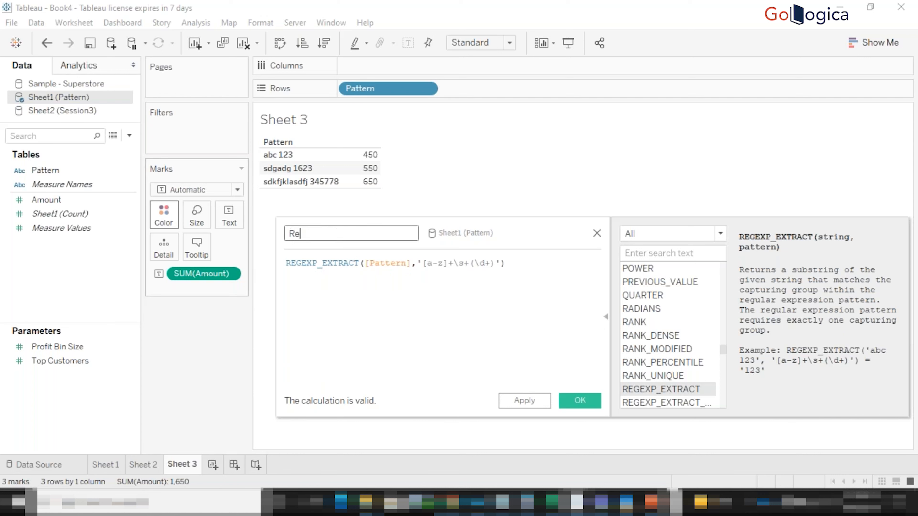
pyautogui.write('gexp')
pyautogui.click(525, 401)
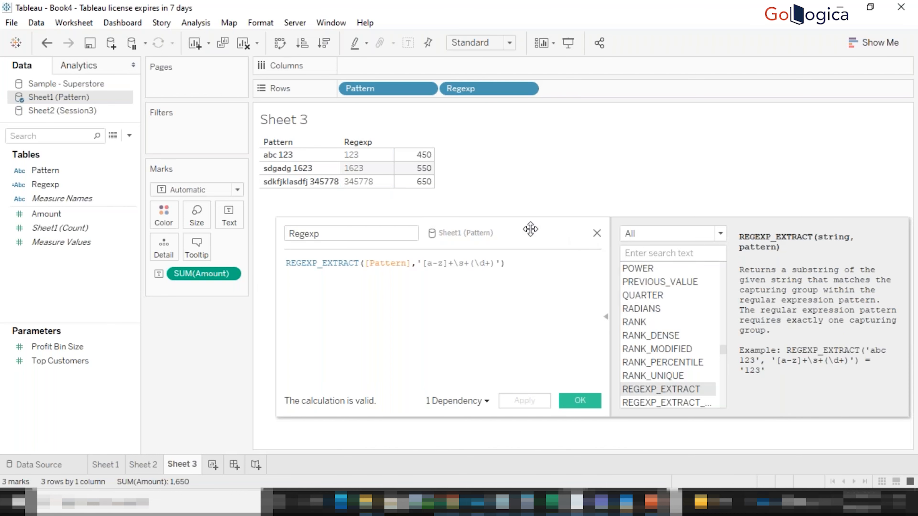
pyautogui.click(580, 401)
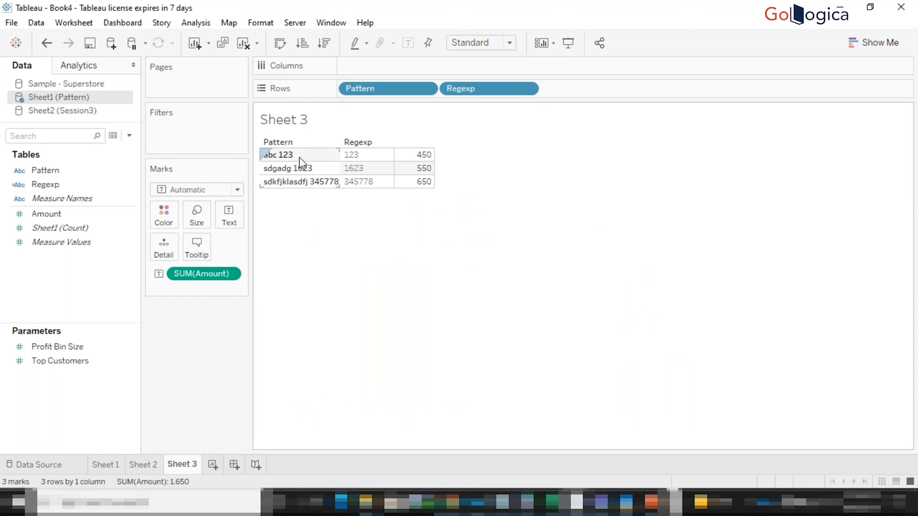
# Step: Split the Pattern field into separate fields with the automatic Split transform
pyautogui.click(72, 172)
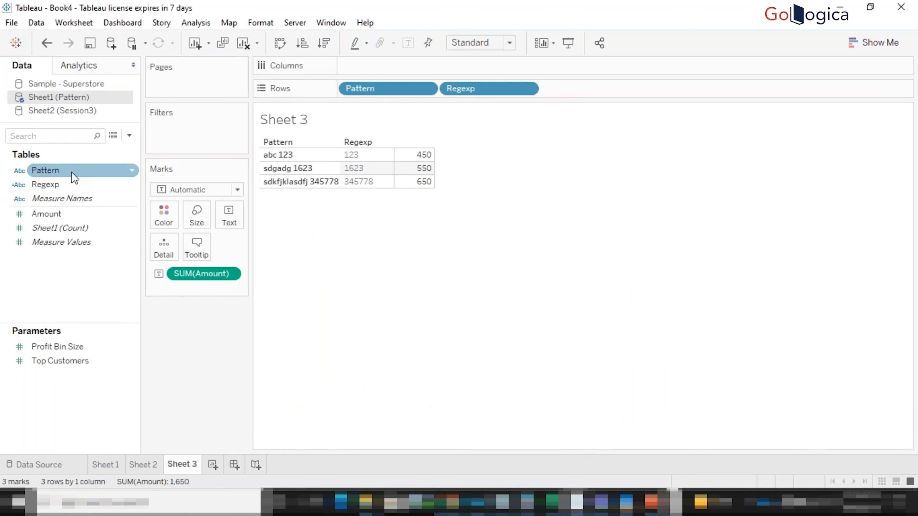
pyautogui.click(71, 172)
pyautogui.rightClick(75, 177)
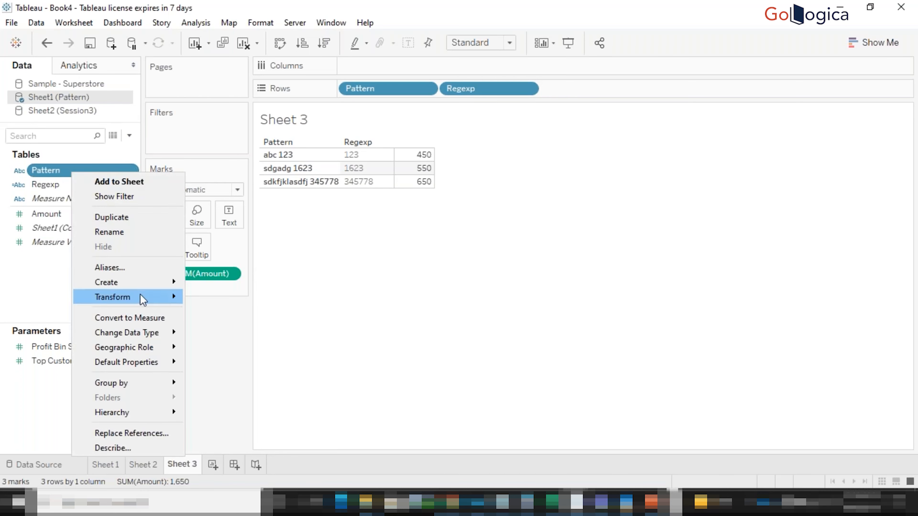
pyautogui.moveTo(141, 298)
pyautogui.click(212, 300)
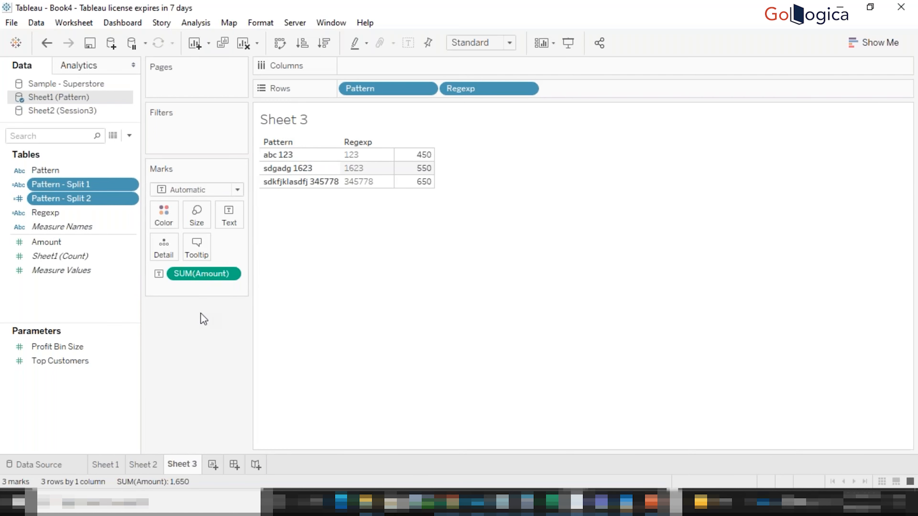
# Step: Add Pattern - Split 1 and Pattern - Split 2 to Rows after Regexp
pyautogui.click(81, 182)
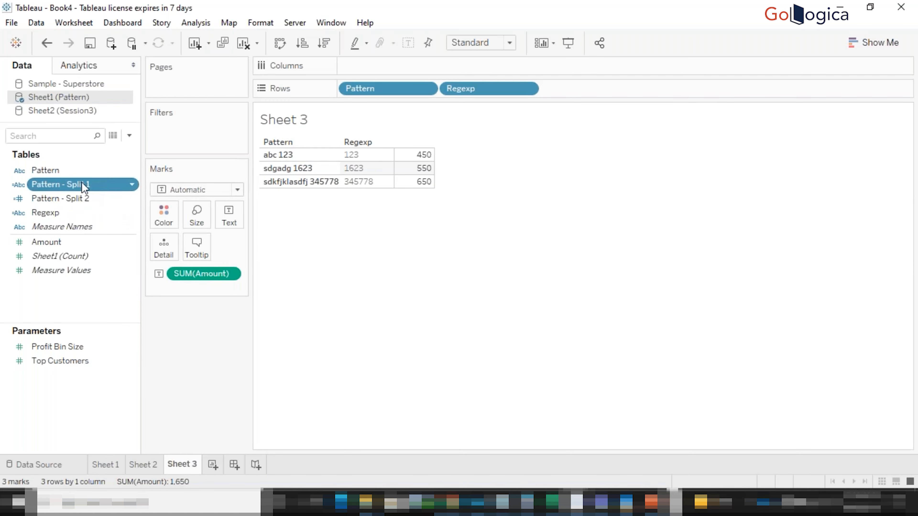
pyautogui.moveTo(121, 185); pyautogui.dragTo(600, 96)
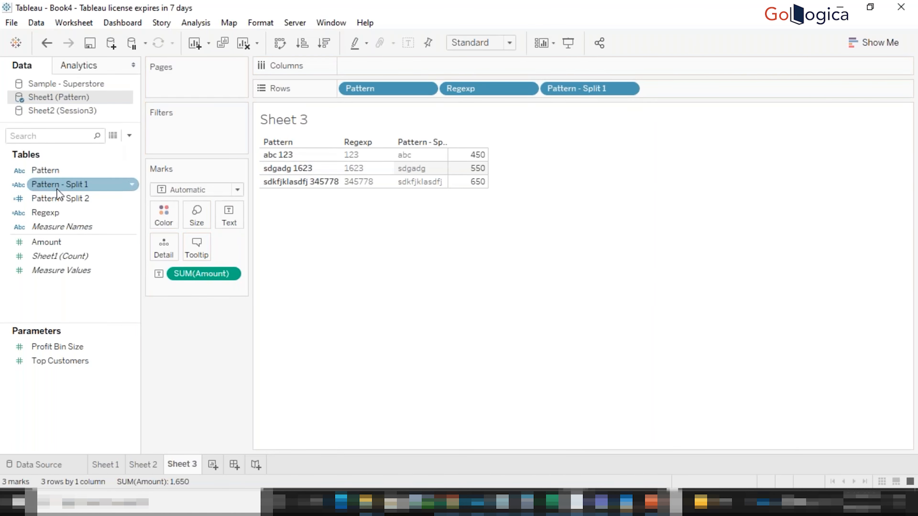
pyautogui.click(57, 203)
pyautogui.moveTo(57, 202); pyautogui.dragTo(672, 95)
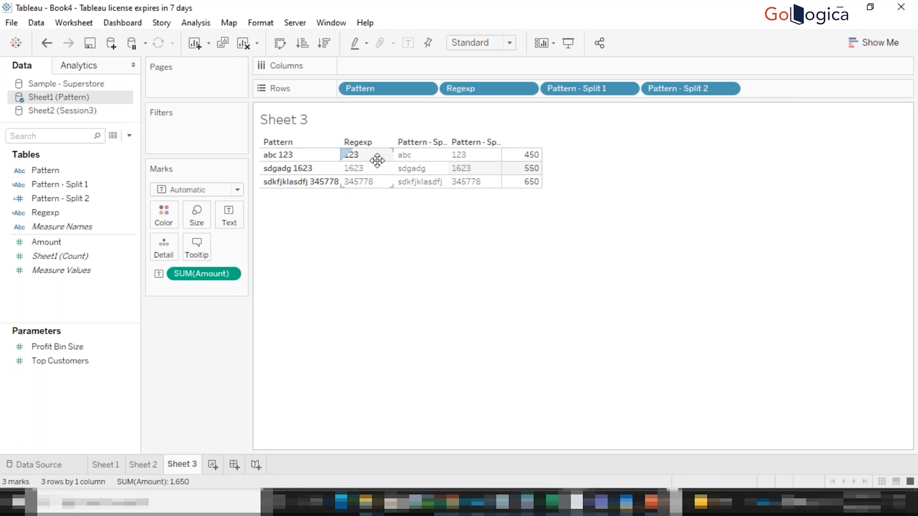
# Step: Open the Custom Split options for the Pattern field, review the separator and column settings, and cancel without splitting
pyautogui.click(115, 170)
pyautogui.rightClick(88, 172)
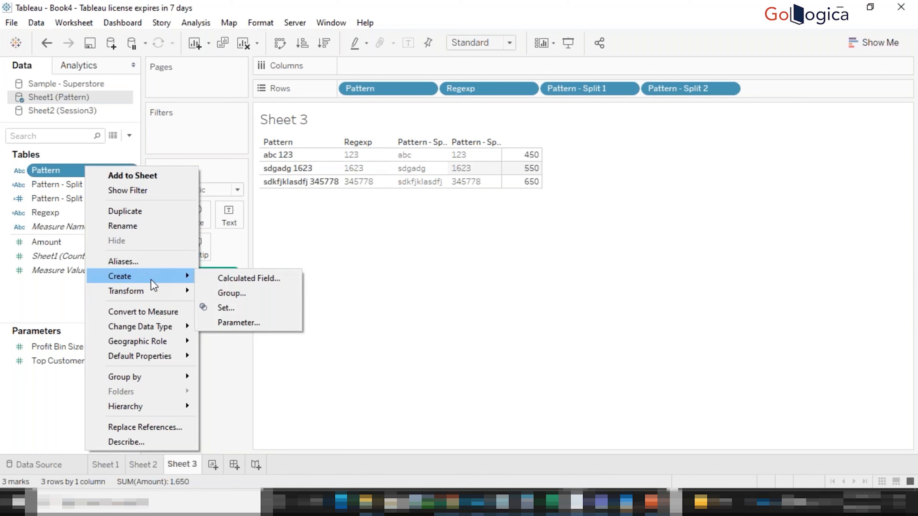
pyautogui.moveTo(155, 291)
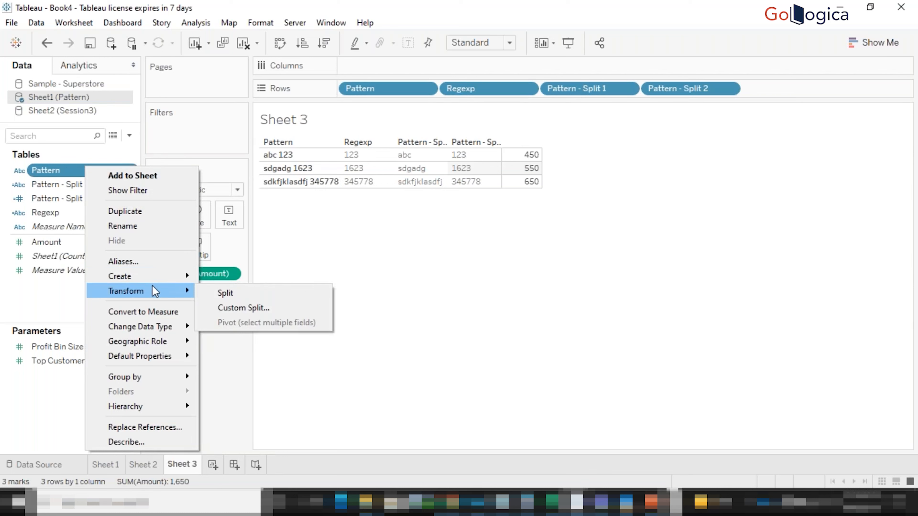
pyautogui.click(221, 307)
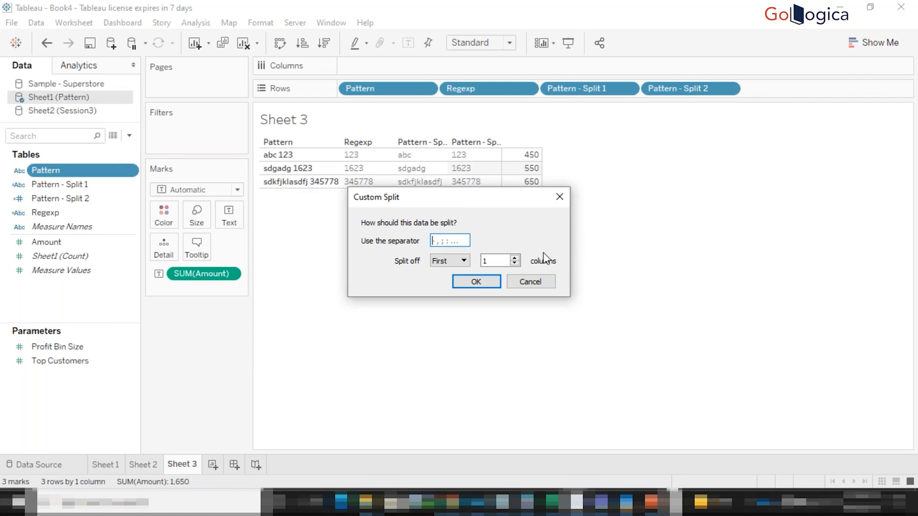
pyautogui.click(533, 289)
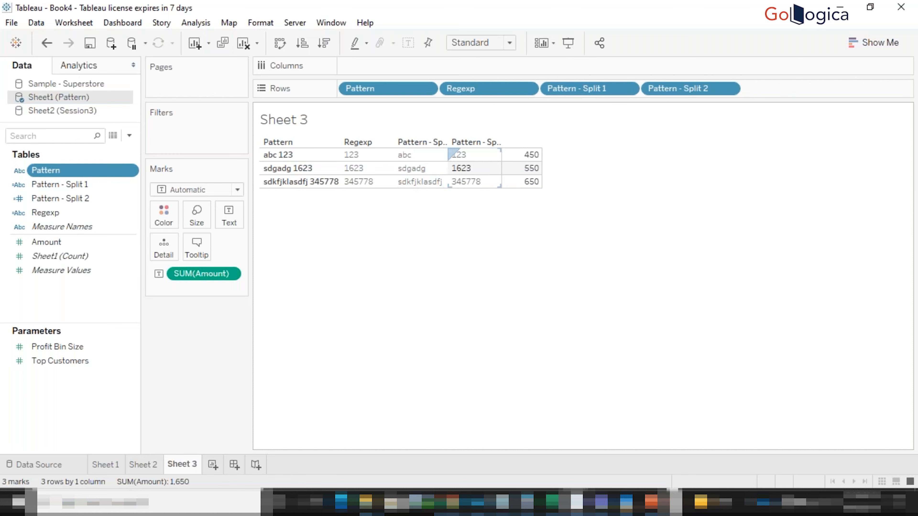
# Step: Widen the Pattern - Split 1 column in the view, and examine the formula behind that field without changing it
pyautogui.moveTo(455, 165); pyautogui.dragTo(464, 167)
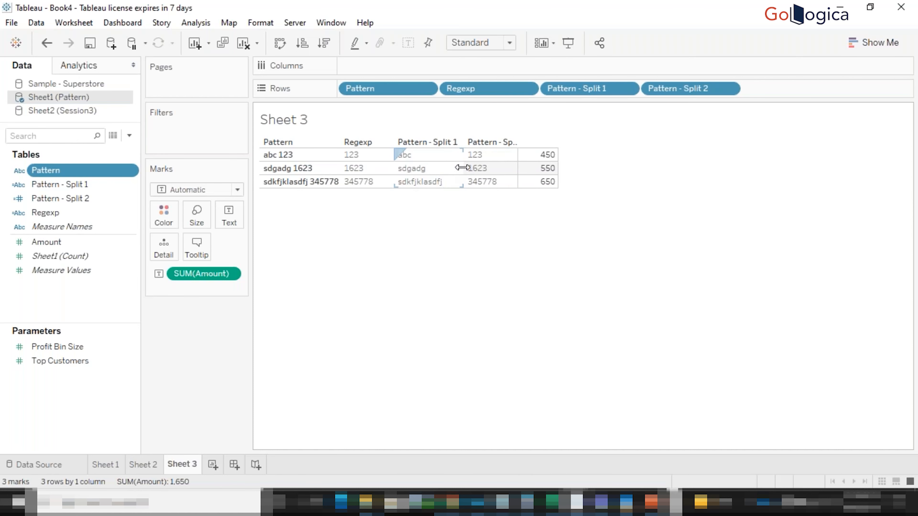
pyautogui.rightClick(81, 183)
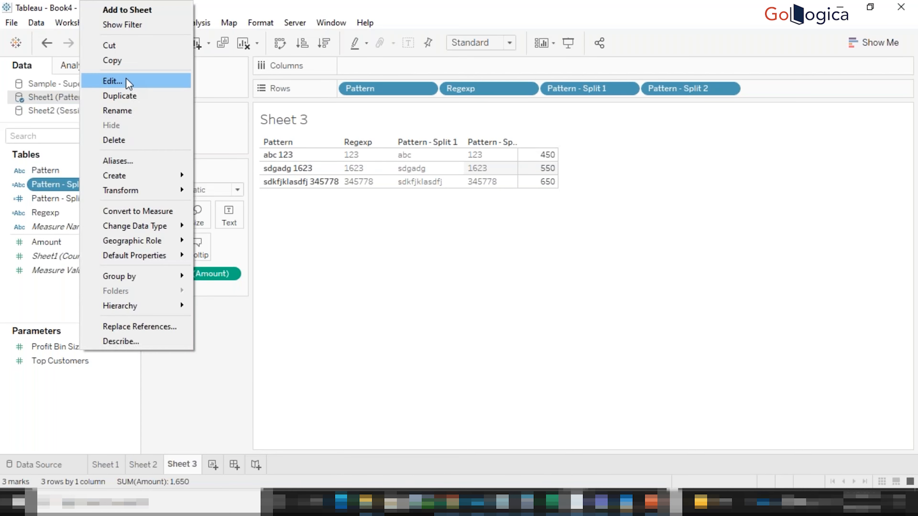
pyautogui.click(112, 81)
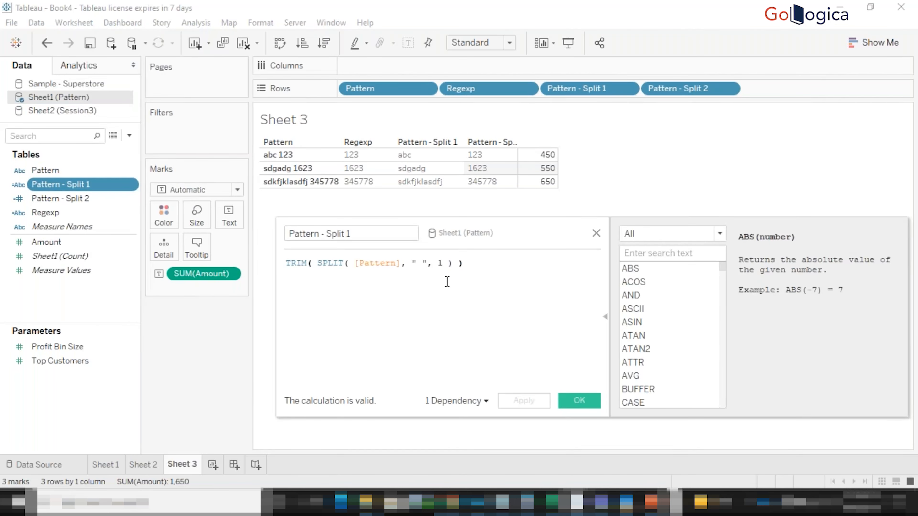
pyautogui.click(596, 233)
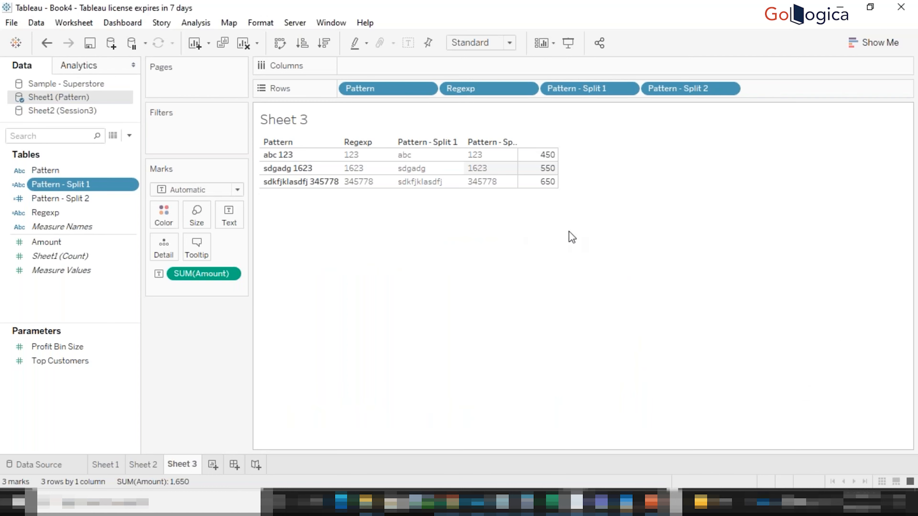
pyautogui.click(130, 135)
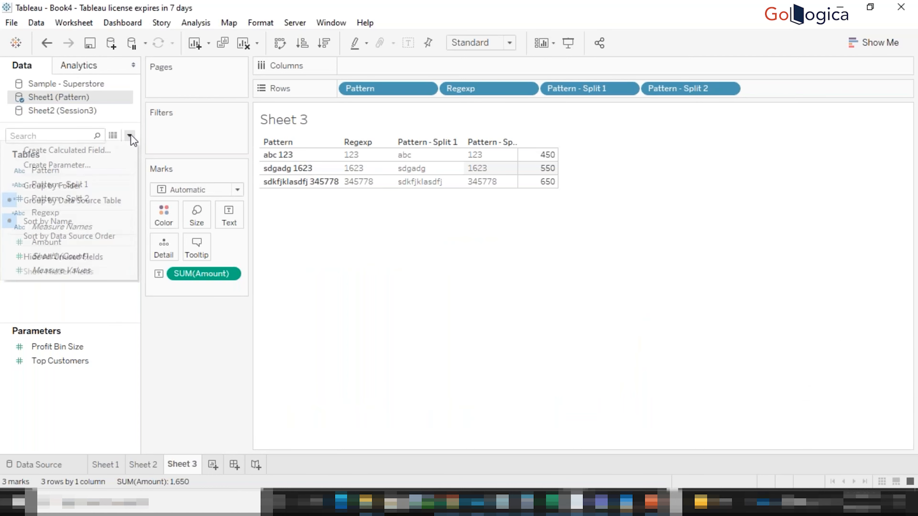
pyautogui.click(97, 149)
pyautogui.write('split')
pyautogui.press('Tab')
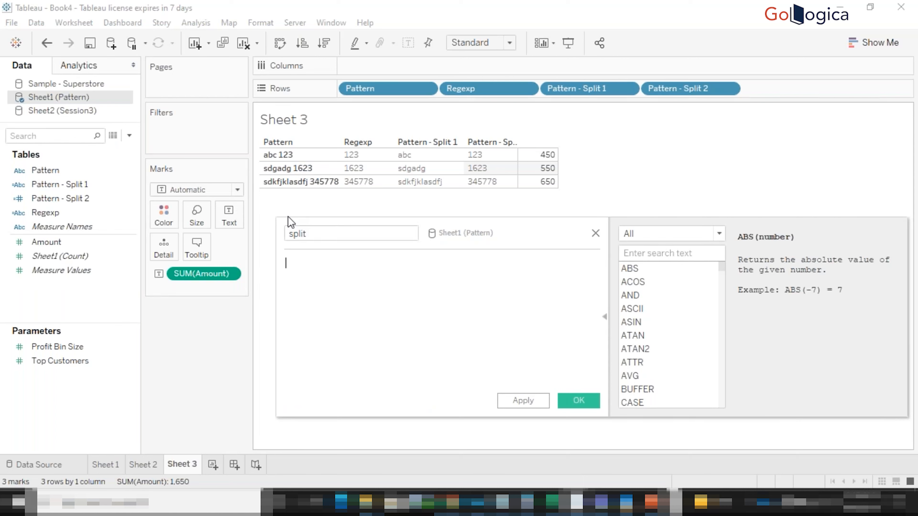
pyautogui.write('p')
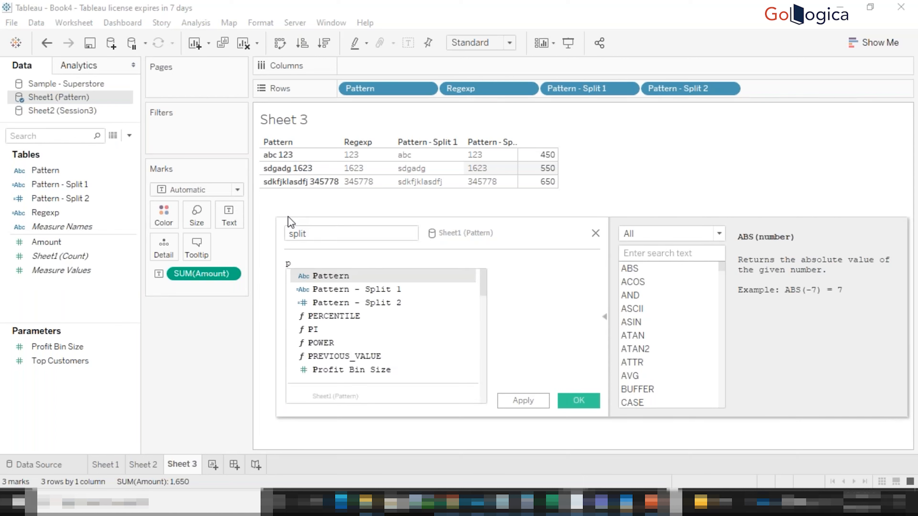
pyautogui.click(595, 234)
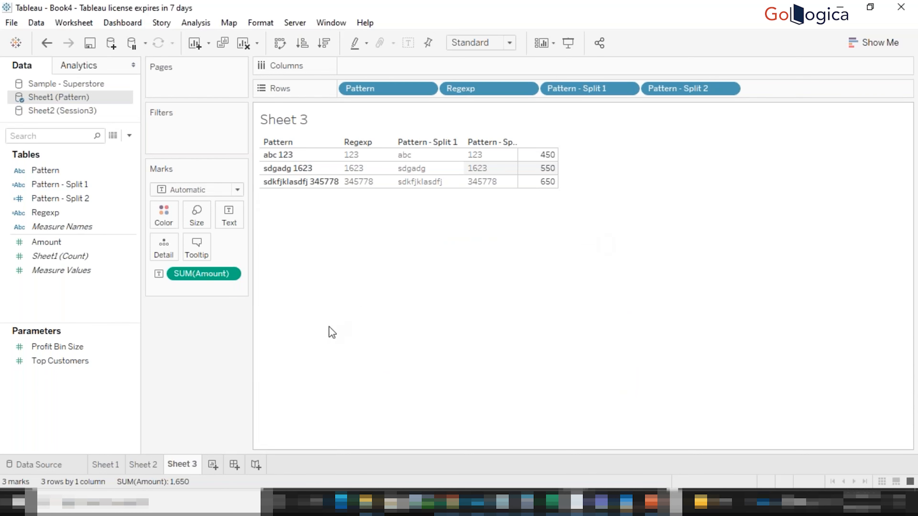
# Step: Create a new worksheet and place Customer Name from the Sample - Superstore data source on Rows
pyautogui.click(213, 465)
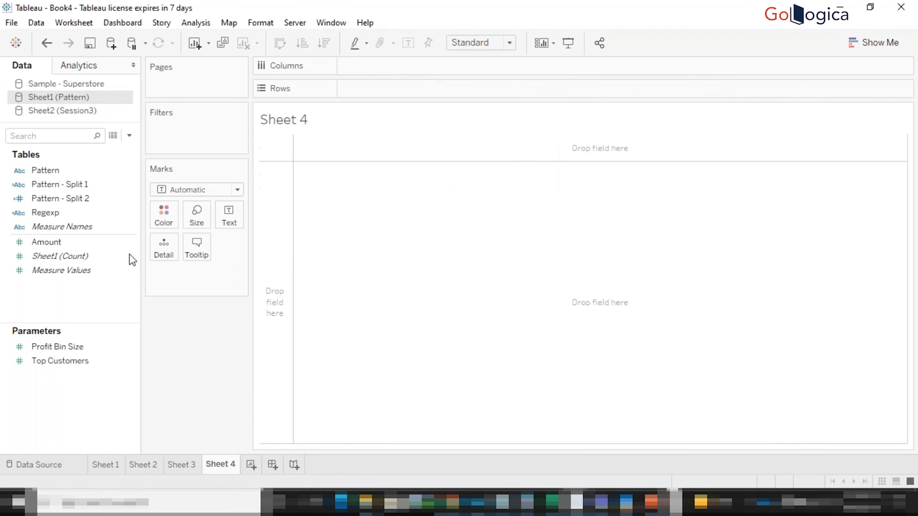
pyautogui.click(77, 84)
pyautogui.click(50, 136)
pyautogui.write('cust')
pyautogui.moveTo(78, 185); pyautogui.dragTo(379, 89)
# Step: Create a calculated field named Split in Sample - Superstore and start its formula with the SPLIT function
pyautogui.click(129, 136)
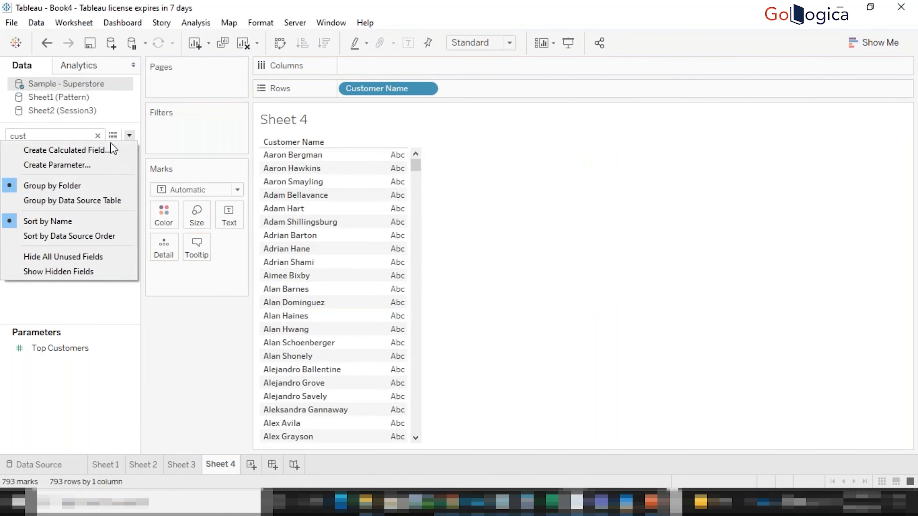
pyautogui.click(100, 152)
pyautogui.write('S')
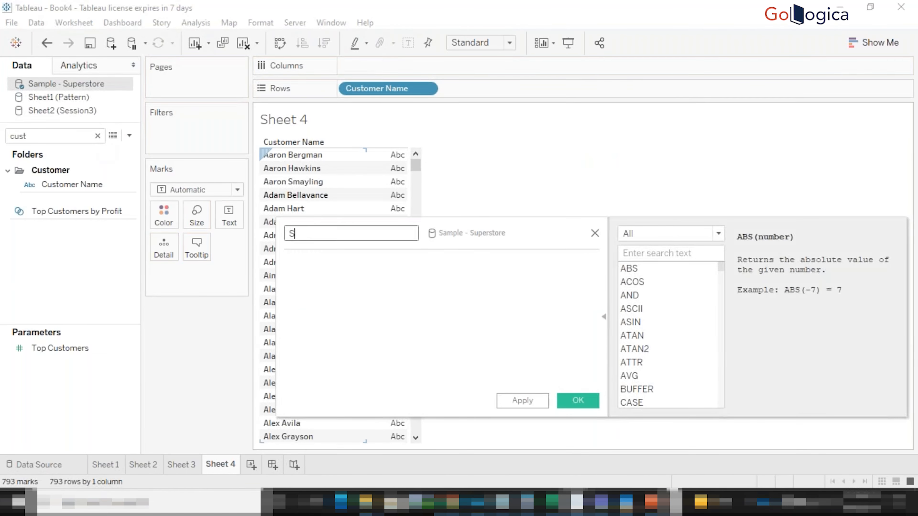
pyautogui.write('plit')
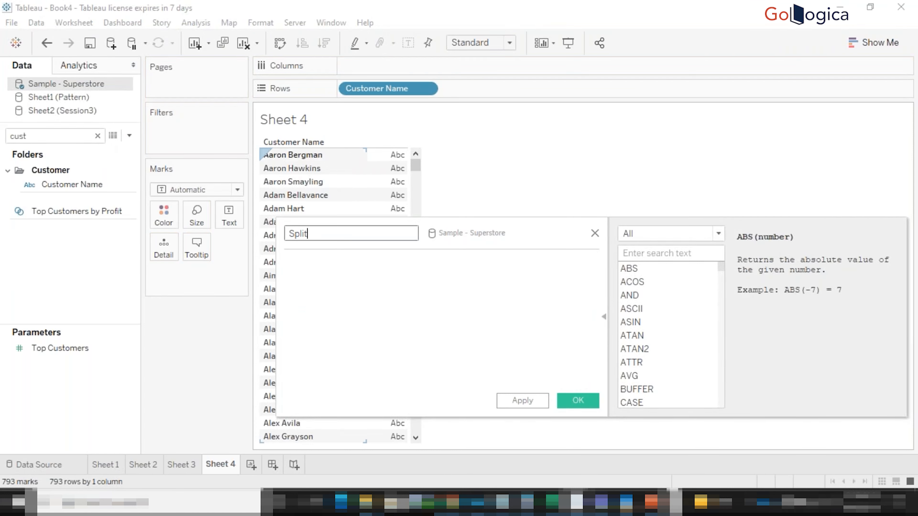
pyautogui.click(286, 263)
pyautogui.write('it')
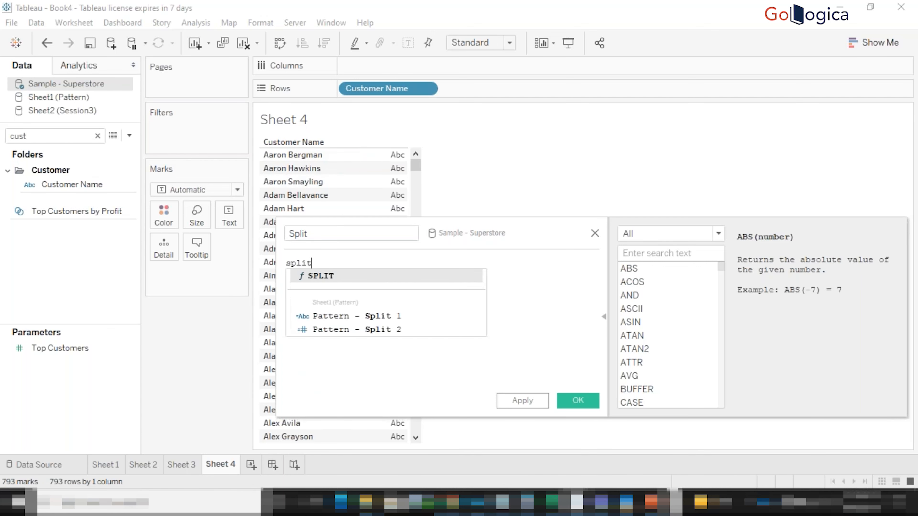
pyautogui.press('Return')
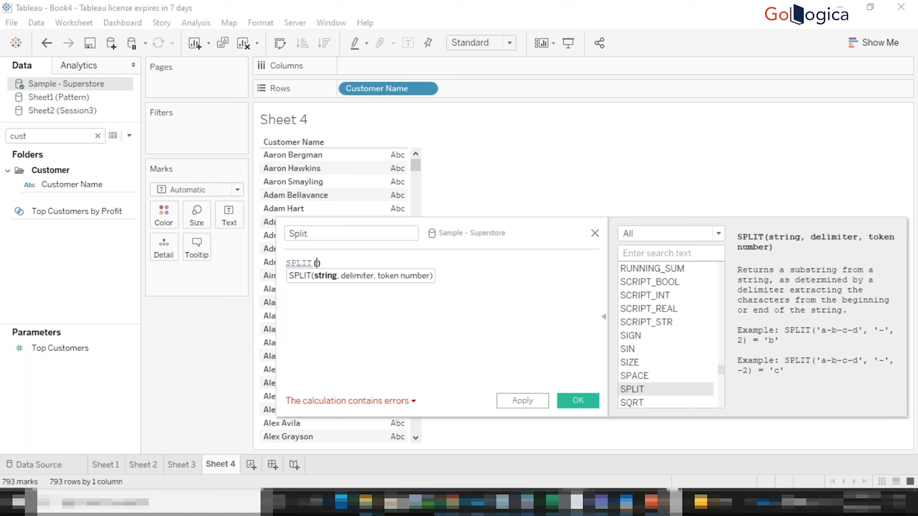
# Step: Fill in the SPLIT arguments with [Customer Name], a single-space delimiter ' ' and token number 2
pyautogui.write('cust')
pyautogui.press('Return')
pyautogui.write(',')
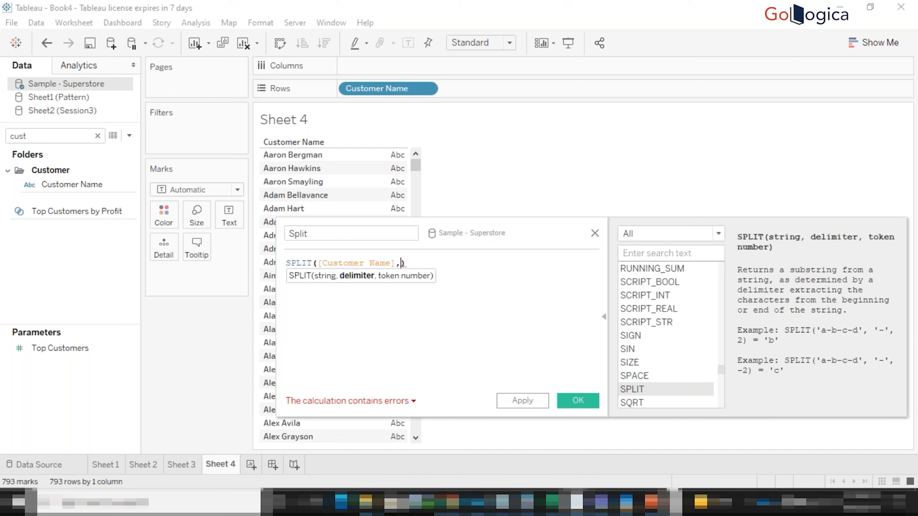
pyautogui.write("' '")
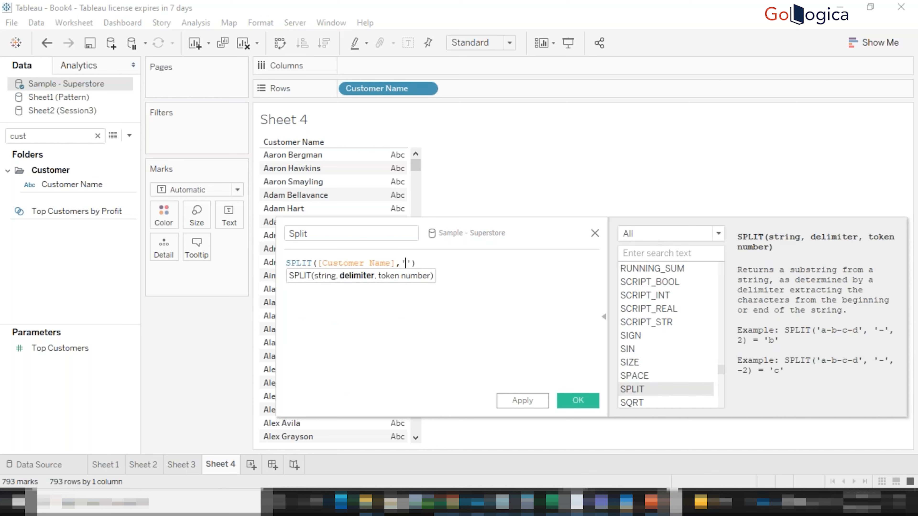
pyautogui.write(',2')
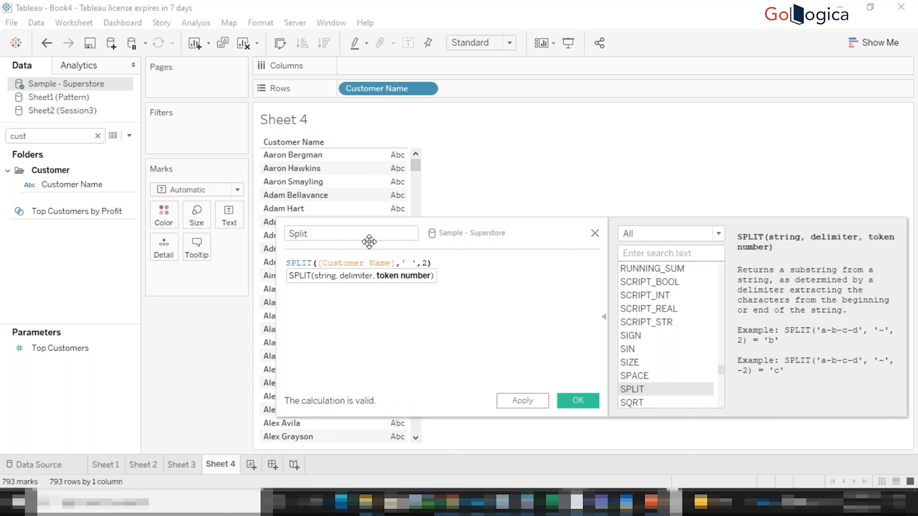
# Step: Rename the calculated field as Split - Last Name and apply the calculation
pyautogui.click(362, 236)
pyautogui.write('- Se')
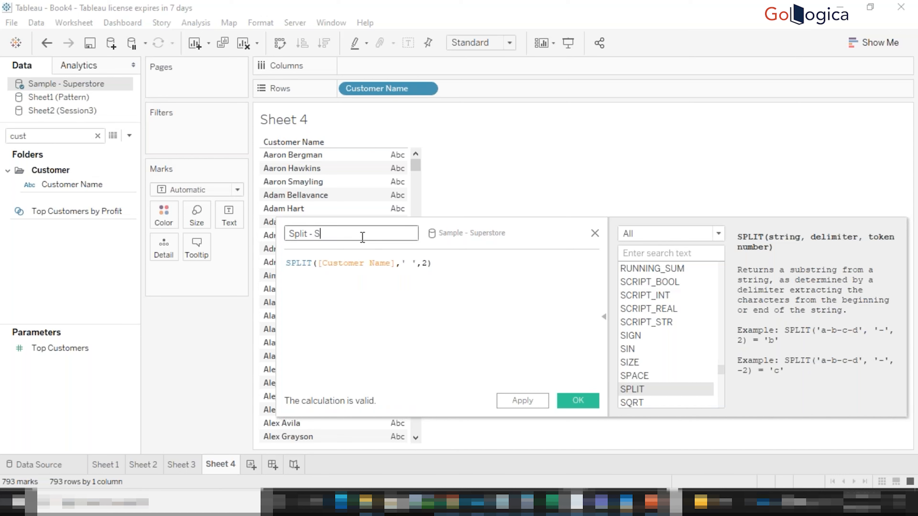
pyautogui.press('BackSpace')
pyautogui.press('BackSpace')
pyautogui.write('Last Name')
pyautogui.click(521, 401)
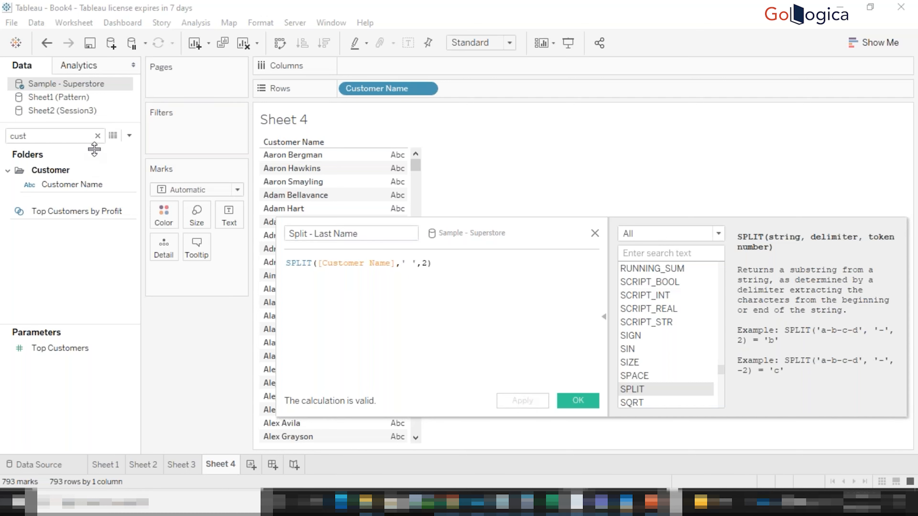
# Step: Find the Split - Last Name field with the search text spl and add it to Rows after Customer Name
pyautogui.doubleClick(72, 138)
pyautogui.write('spl')
pyautogui.doubleClick(75, 170)
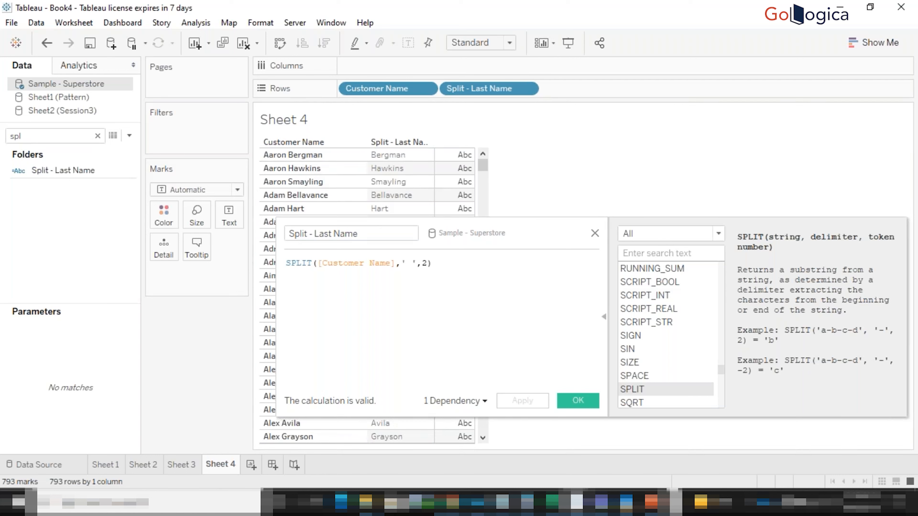
# Step: Change the SPLIT delimiter from a space to '-' and apply the calculation
pyautogui.click(411, 261)
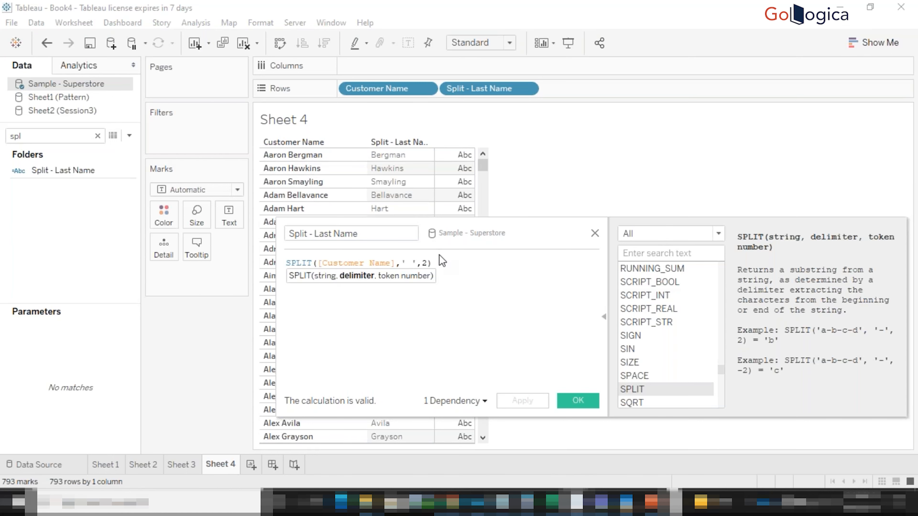
pyautogui.press('BackSpace')
pyautogui.write('-')
pyautogui.click(530, 402)
pyautogui.click(524, 399)
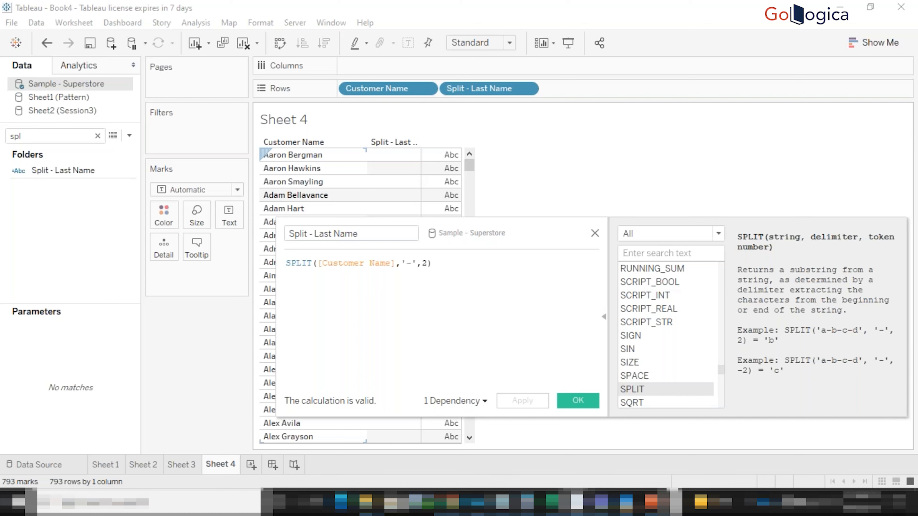
# Step: Empty the SPLIT delimiter to inspect the calculation error, restore it to a single space and apply the formula
pyautogui.click(408, 263)
pyautogui.press('BackSpace')
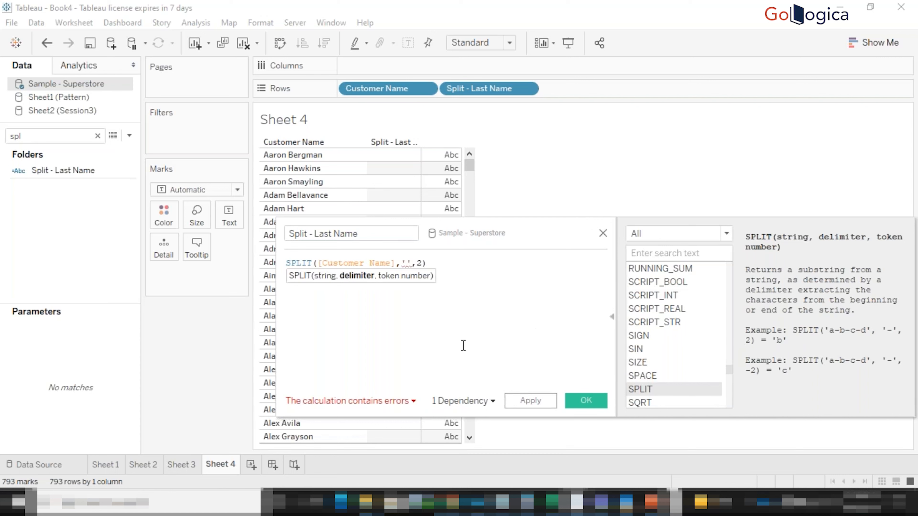
pyautogui.click(366, 402)
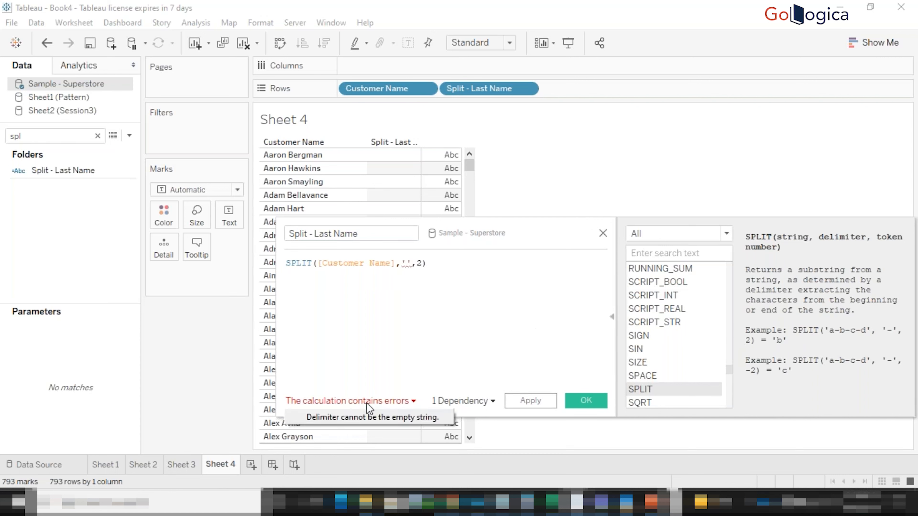
pyautogui.click(407, 262)
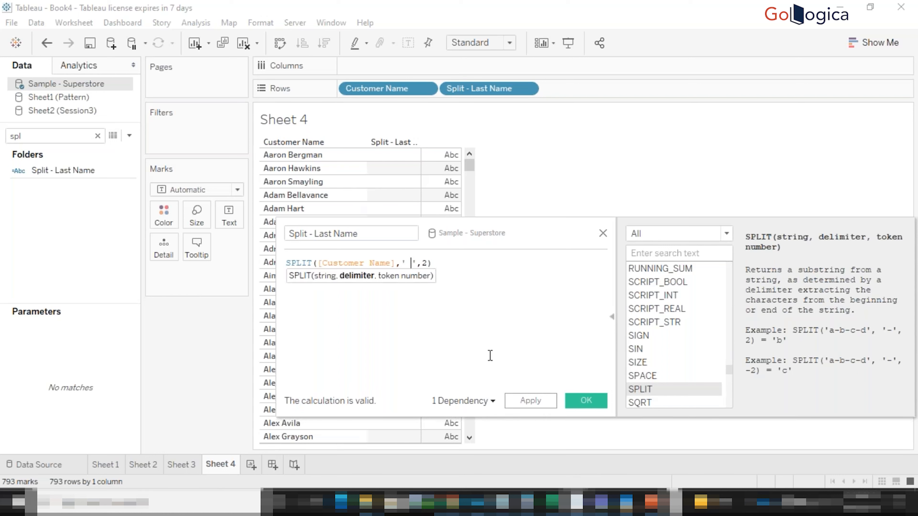
pyautogui.click(530, 397)
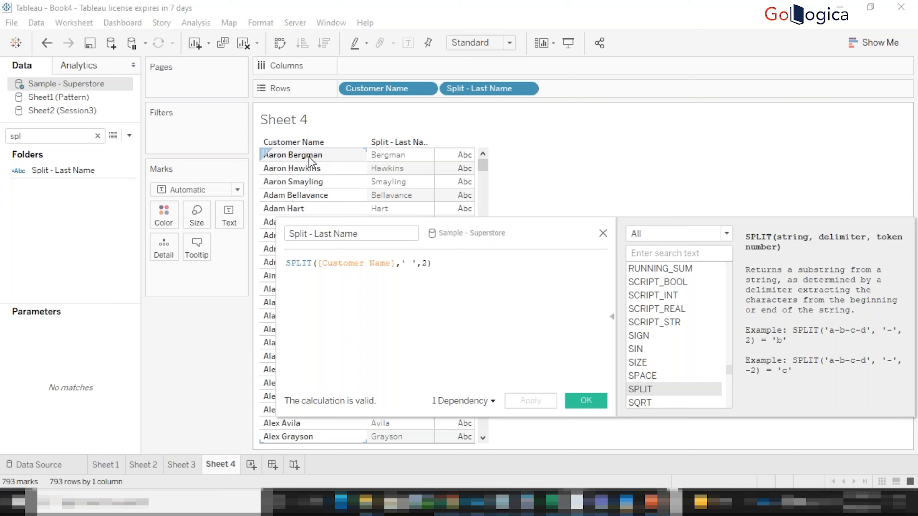
# Step: Set the SPLIT token number to 1 in the Split - Last Name formula, apply it and close the calculation editor
pyautogui.click(427, 263)
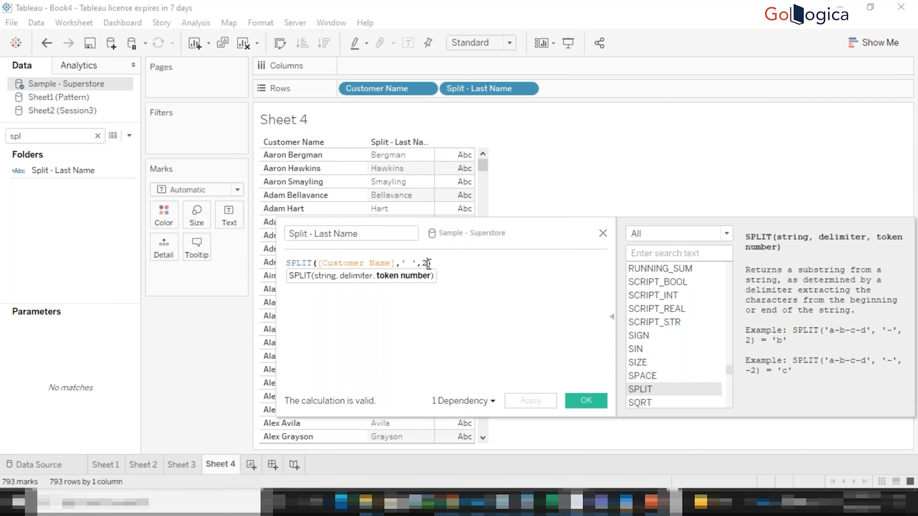
pyautogui.press('BackSpace')
pyautogui.write('1)')
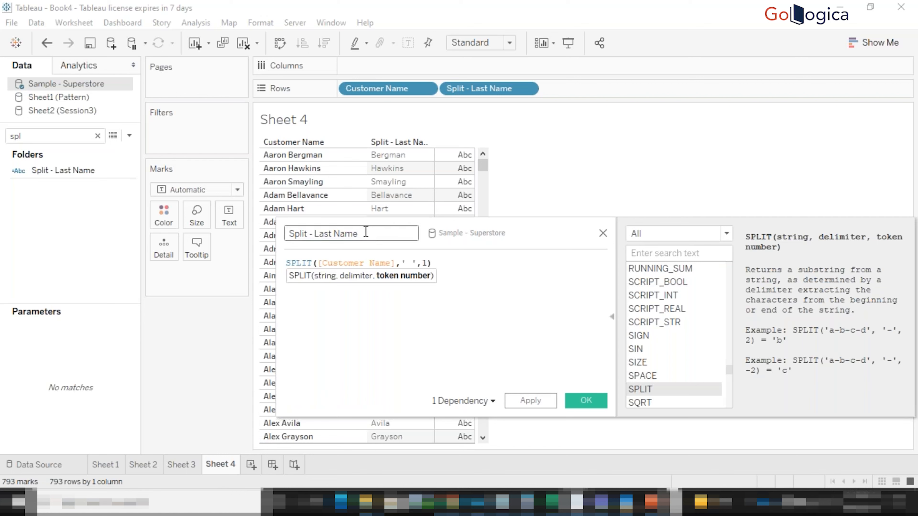
pyautogui.click(527, 400)
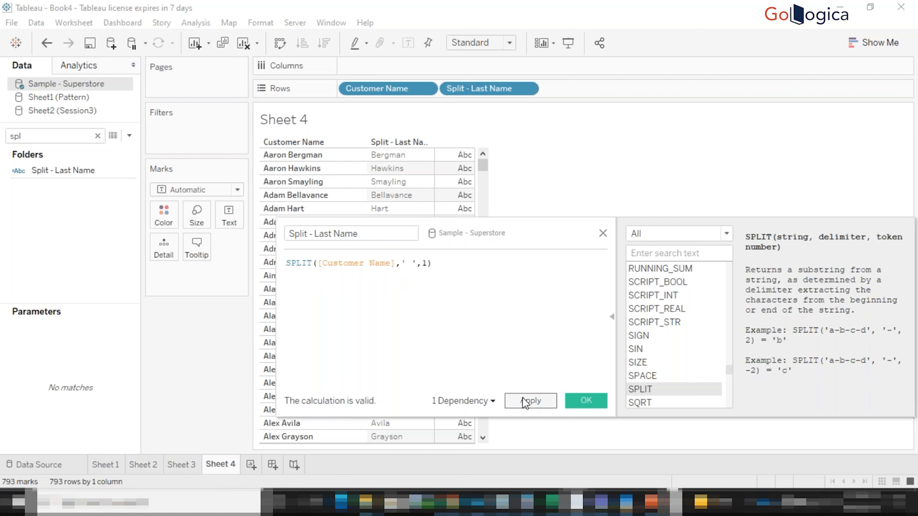
pyautogui.click(524, 401)
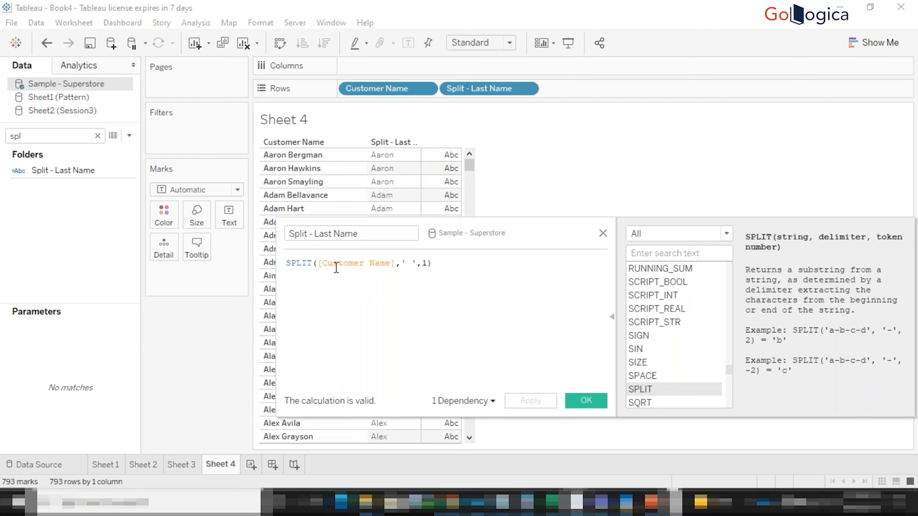
pyautogui.click(578, 400)
pyautogui.click(104, 135)
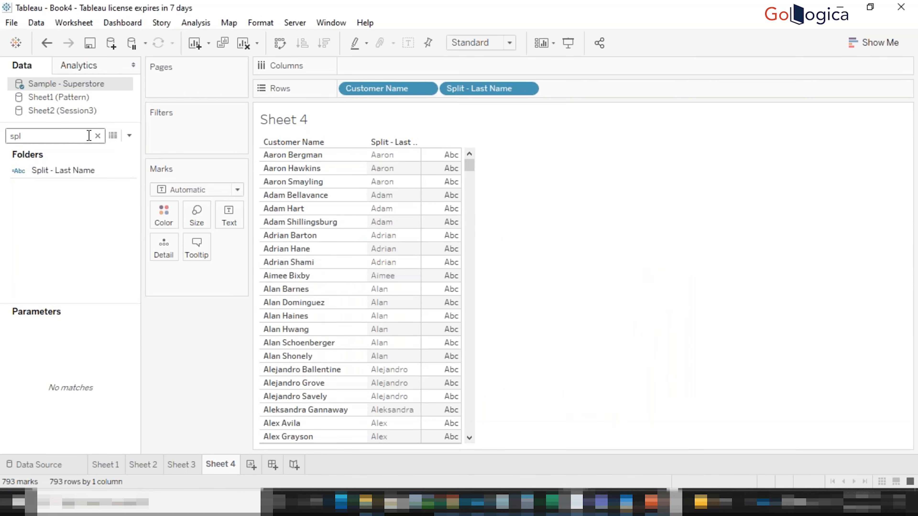
# Step: Clear the field search and create a calculated field from Customer Name with the formula REPLACE([Customer Name],' ','-')
pyautogui.click(104, 136)
pyautogui.click(93, 185)
pyautogui.rightClick(95, 187)
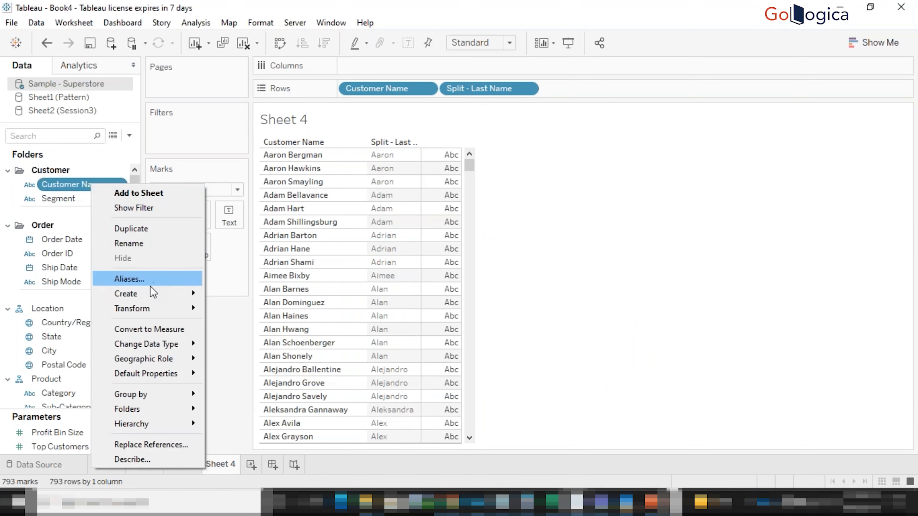
pyautogui.moveTo(152, 294)
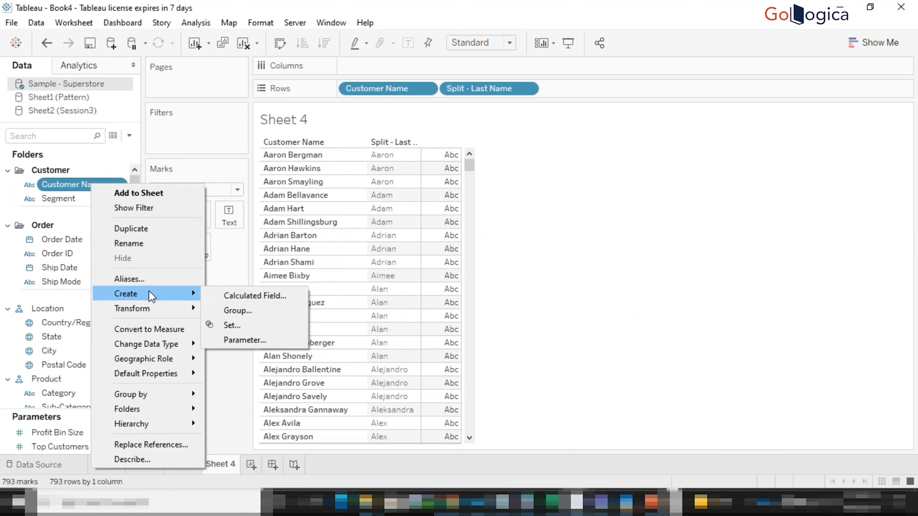
pyautogui.click(240, 300)
pyautogui.click(285, 263)
pyautogui.write('REPLACE(')
pyautogui.click(433, 264)
pyautogui.write(",' '")
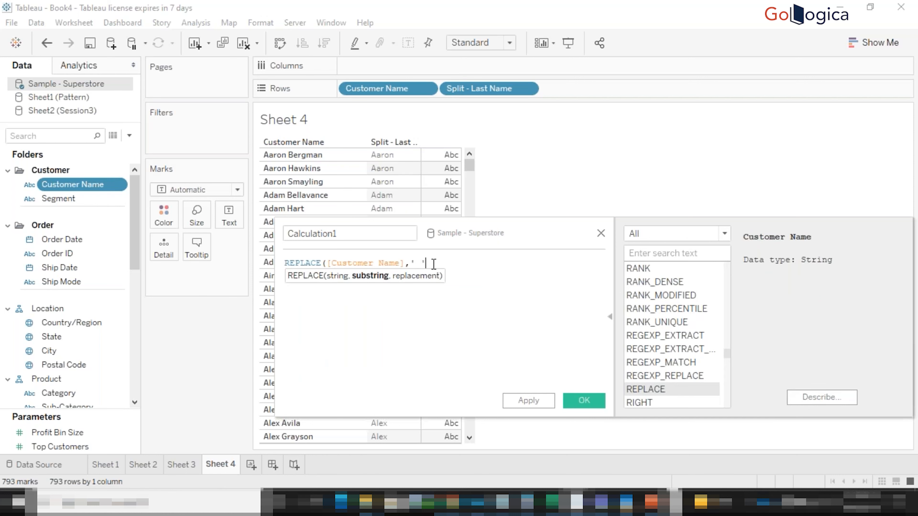
pyautogui.write(',')
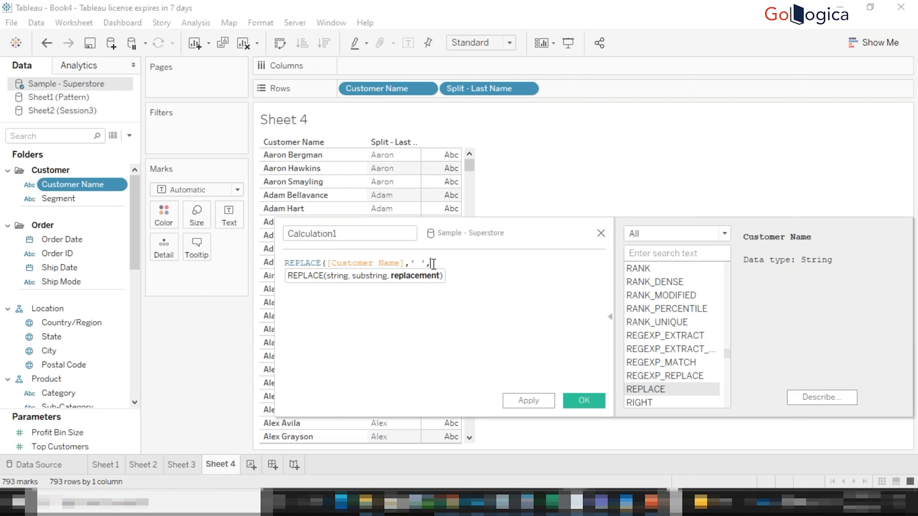
pyautogui.write("''-)")
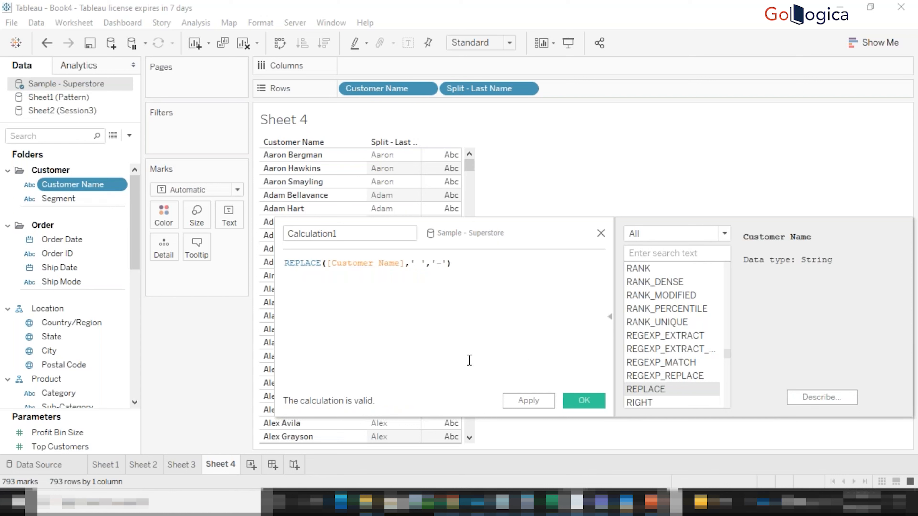
# Step: Name the calculation "Seperated with -", apply it, add the field to Rows and close the editor
pyautogui.doubleClick(350, 235)
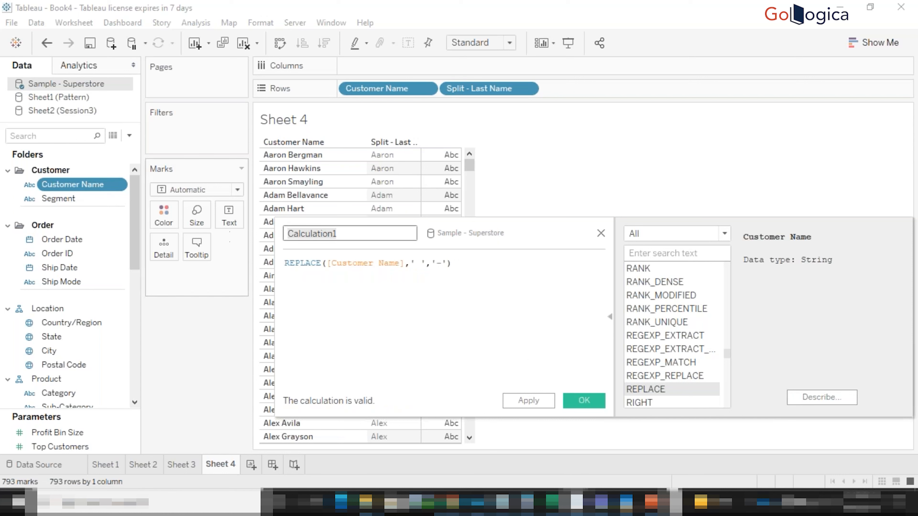
pyautogui.write('Spe')
pyautogui.press('BackSpace')
pyautogui.press('BackSpace')
pyautogui.write('e')
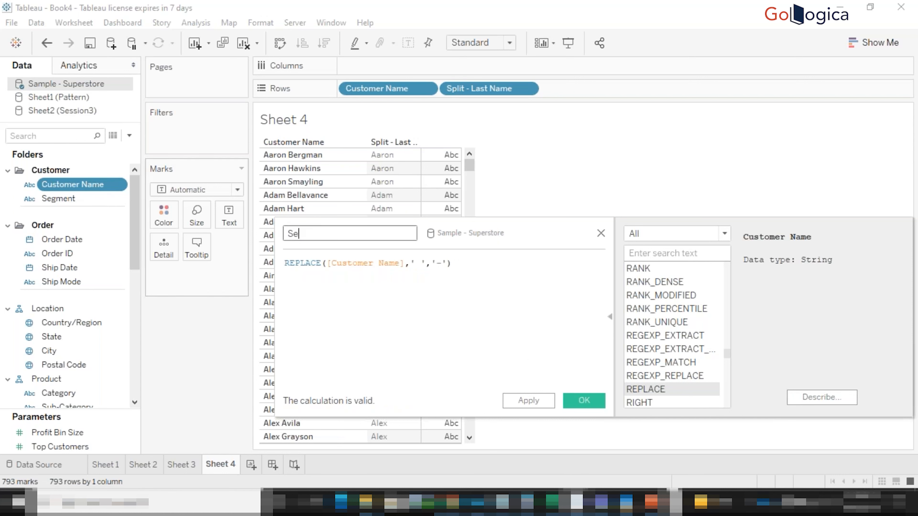
pyautogui.write('perated with -')
pyautogui.click(536, 401)
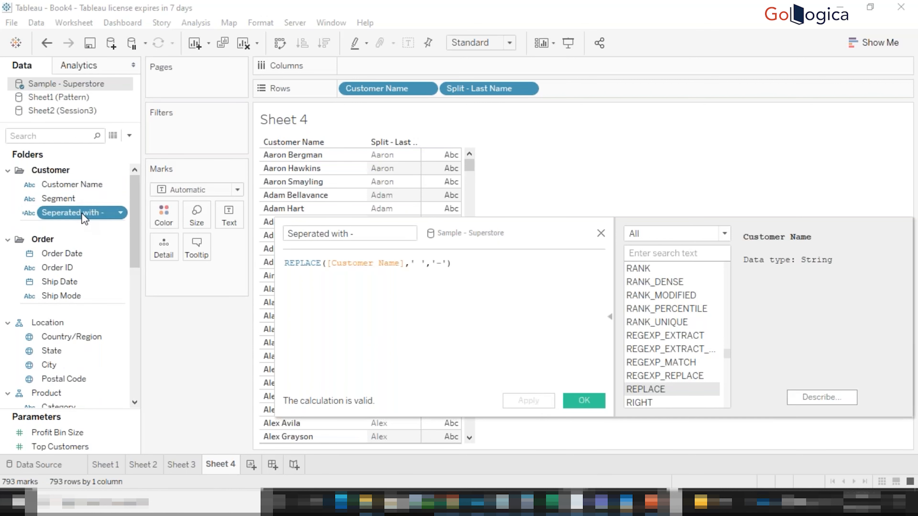
pyautogui.doubleClick(84, 218)
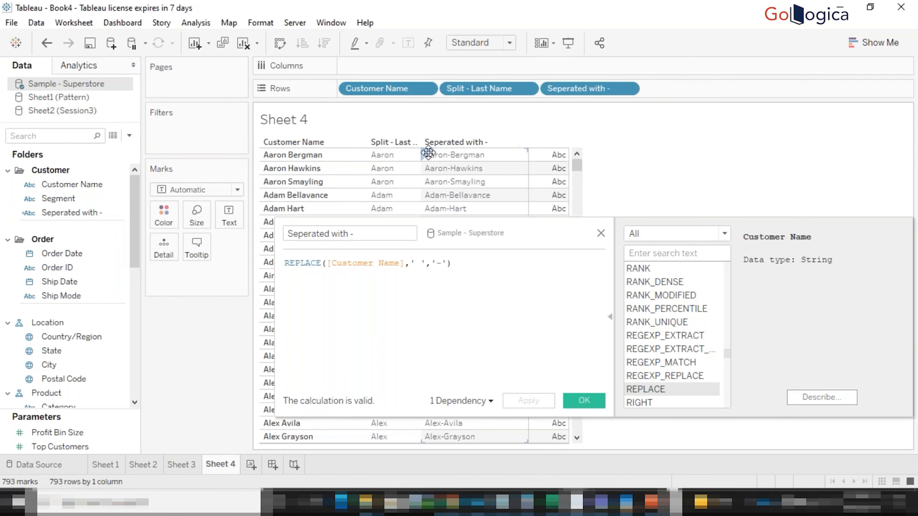
pyautogui.press('Escape')
# Step: Start a new calculated field in Sample - Superstore and name it "Split for -"
pyautogui.click(129, 136)
pyautogui.click(102, 144)
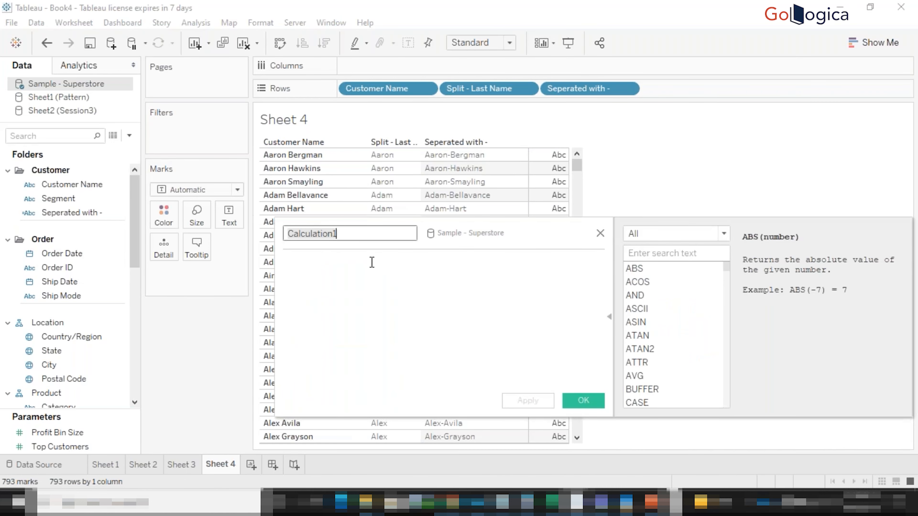
pyautogui.write('Split')
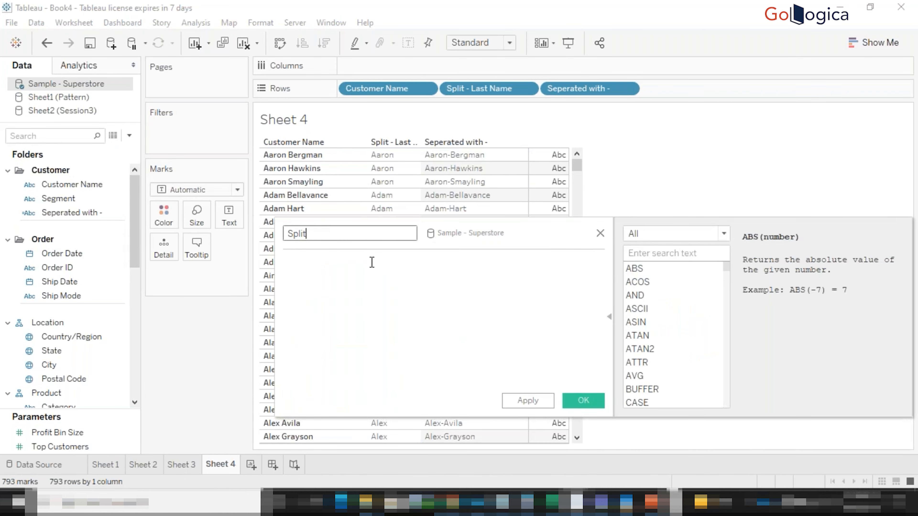
pyautogui.write(' for -')
# Step: Enter the formula SPLIT([Seperated with -],'-',1), apply it and add the Split for - field to Rows
pyautogui.click(371, 262)
pyautogui.write('spl')
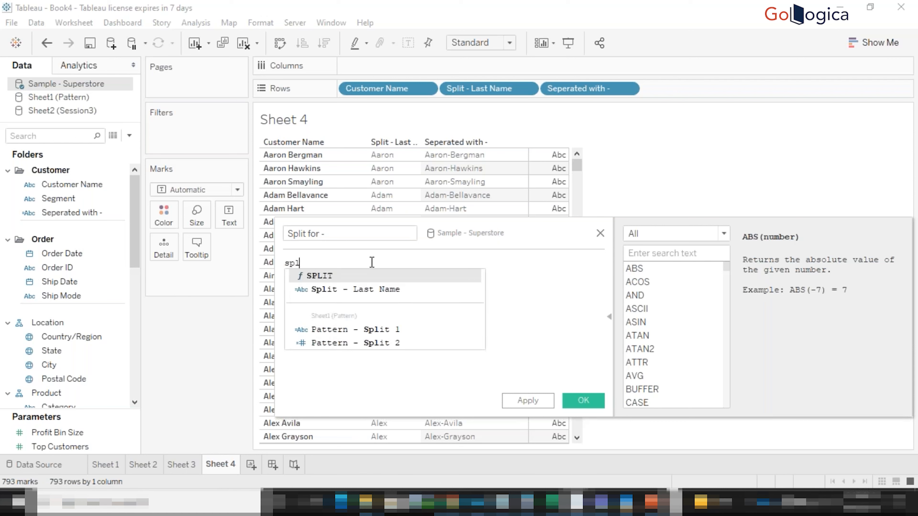
pyautogui.press('Return')
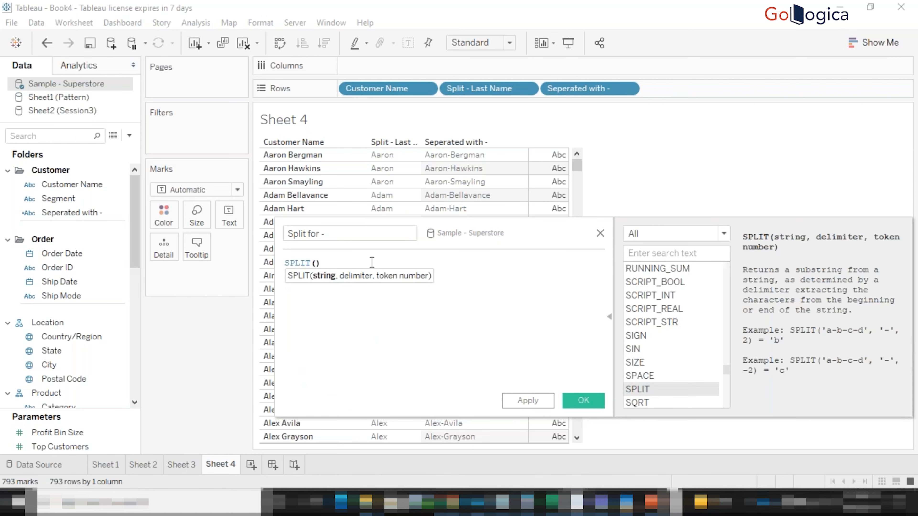
pyautogui.write('sep')
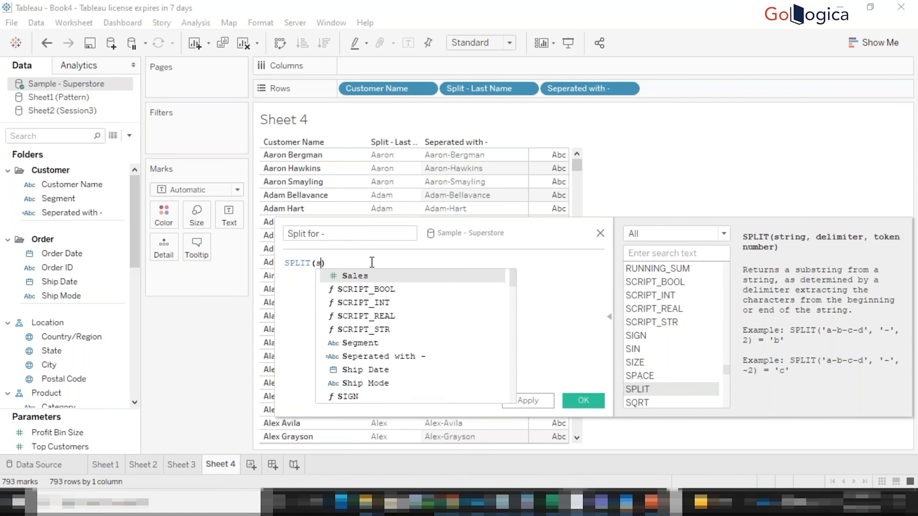
pyautogui.press('Return')
pyautogui.write(',')
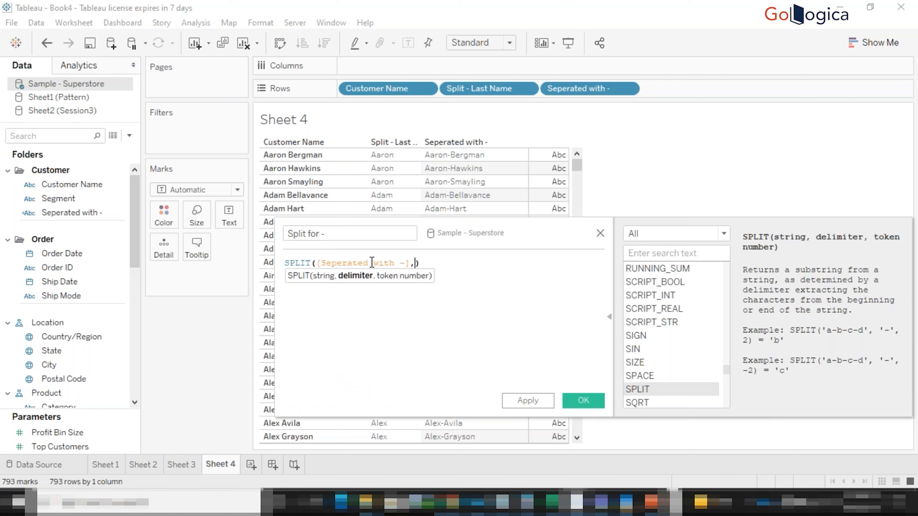
pyautogui.write("'-")
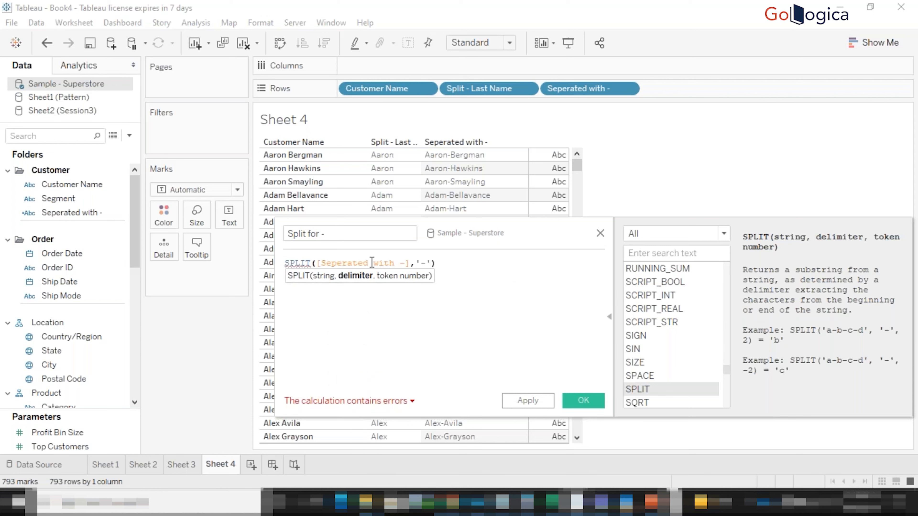
pyautogui.write(',')
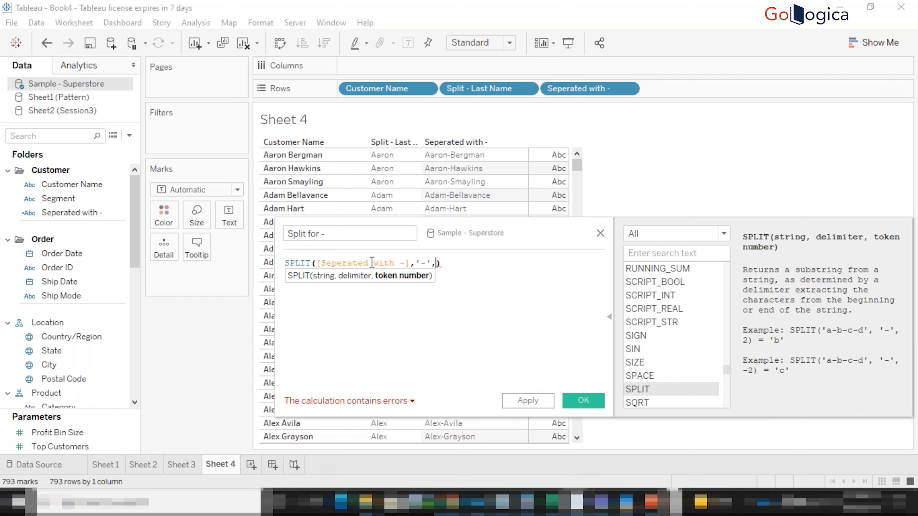
pyautogui.write('1')
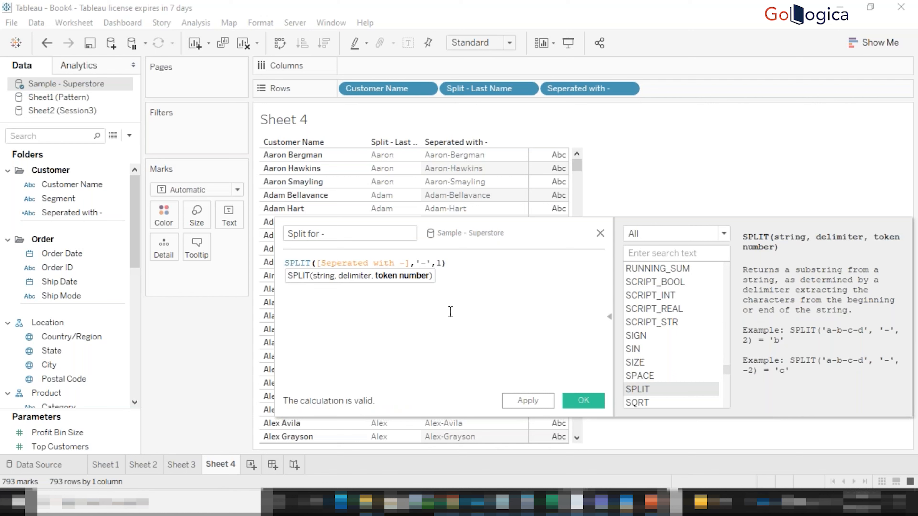
pyautogui.click(534, 402)
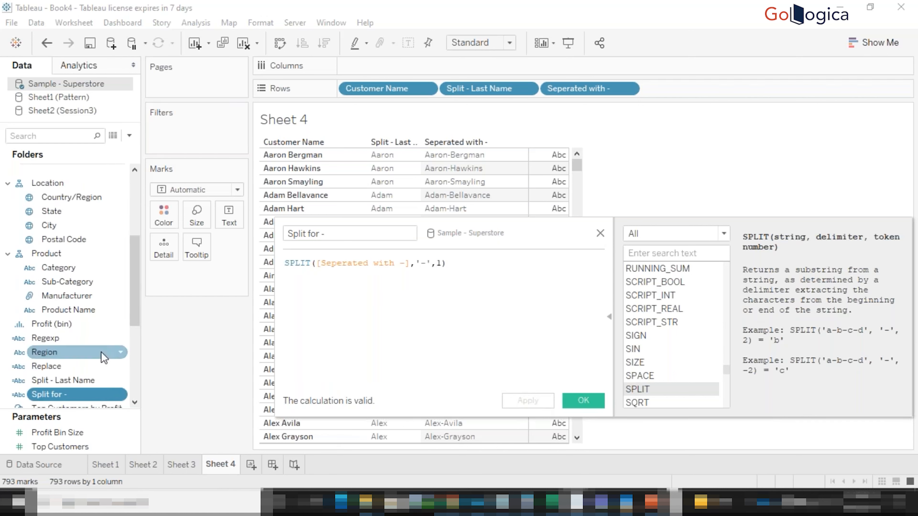
pyautogui.doubleClick(51, 398)
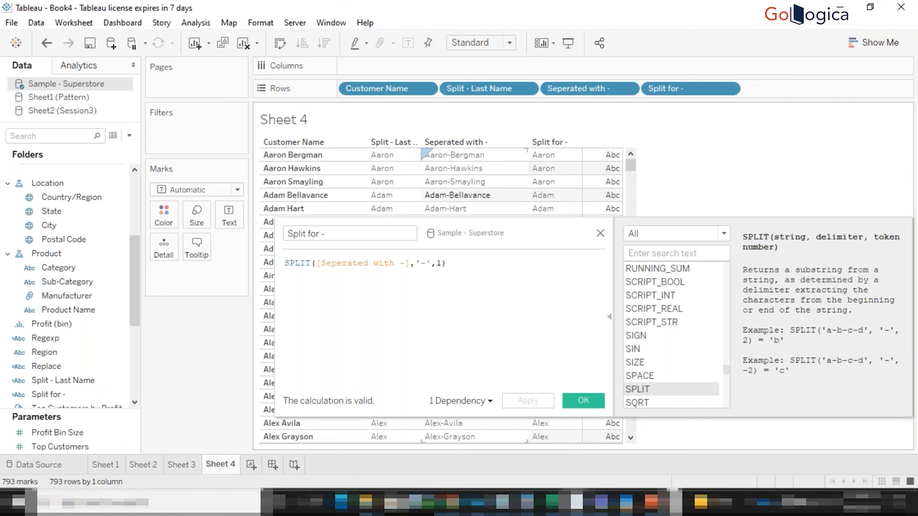
# Step: Try a single space as the SPLIT delimiter in the Split for - formula and apply it
pyautogui.click(428, 261)
pyautogui.press('BackSpace')
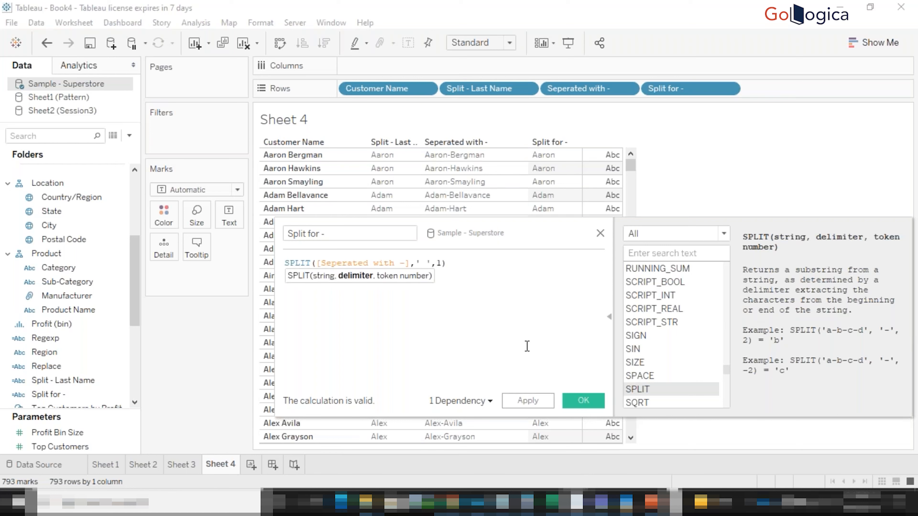
pyautogui.click(531, 400)
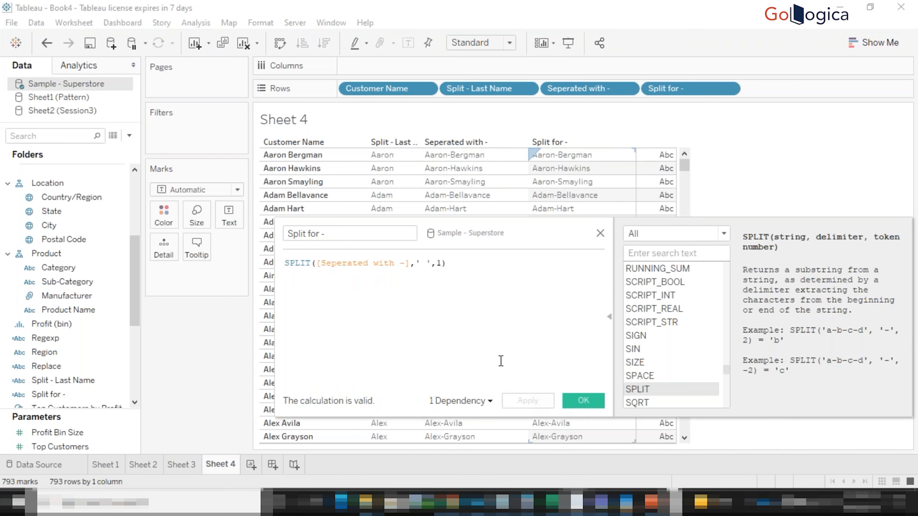
# Step: Set the Split for - formula to delimiter '-' and token number 2, and apply it
pyautogui.click(441, 263)
pyautogui.press('BackSpace')
pyautogui.write('2')
pyautogui.hotkey('ctrl', 'Return')
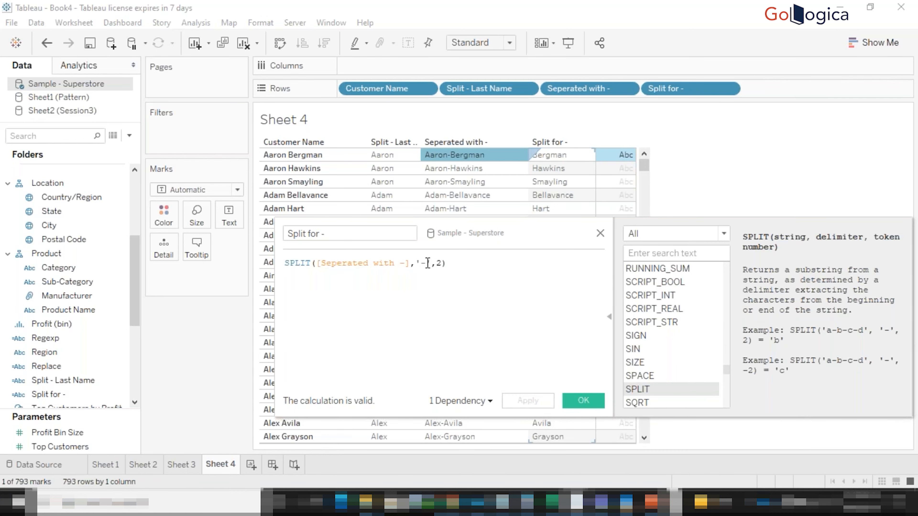
pyautogui.click(448, 157)
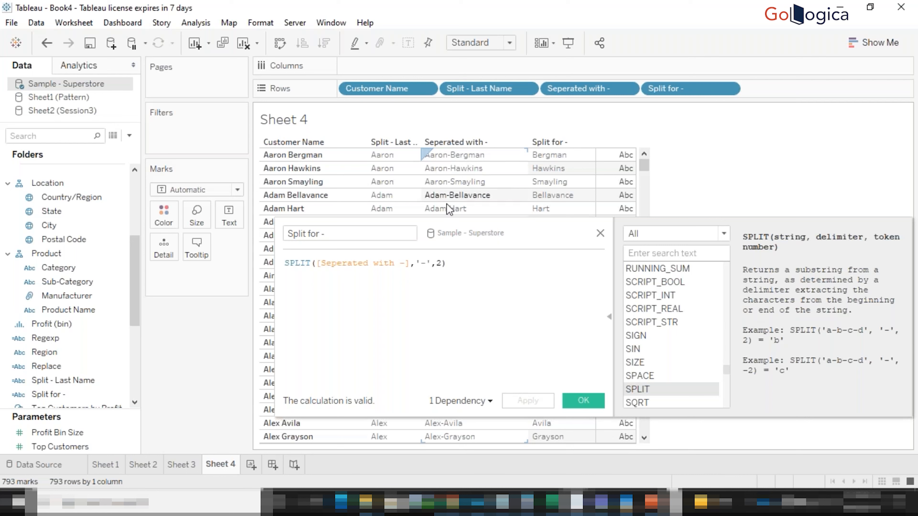
pyautogui.click(428, 263)
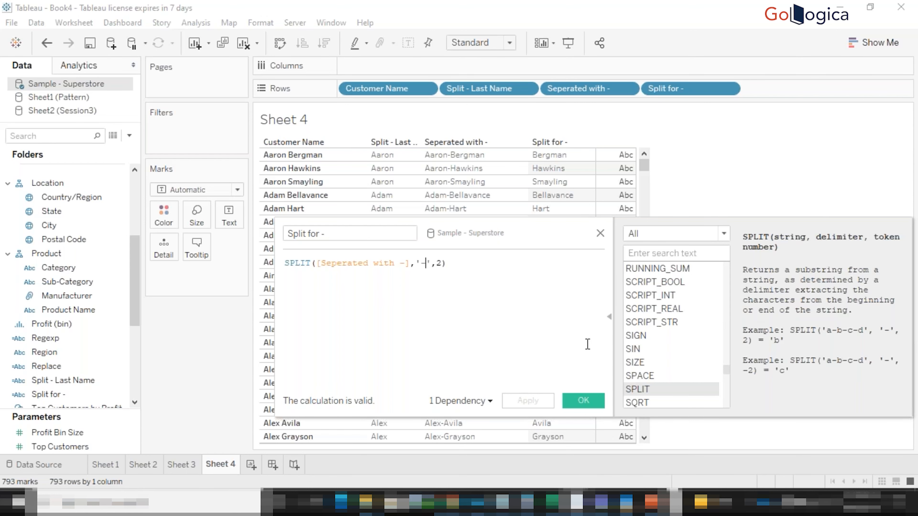
# Step: Close the calculation editor and widen the Split - Last Name column until its full header fits
pyautogui.click(600, 234)
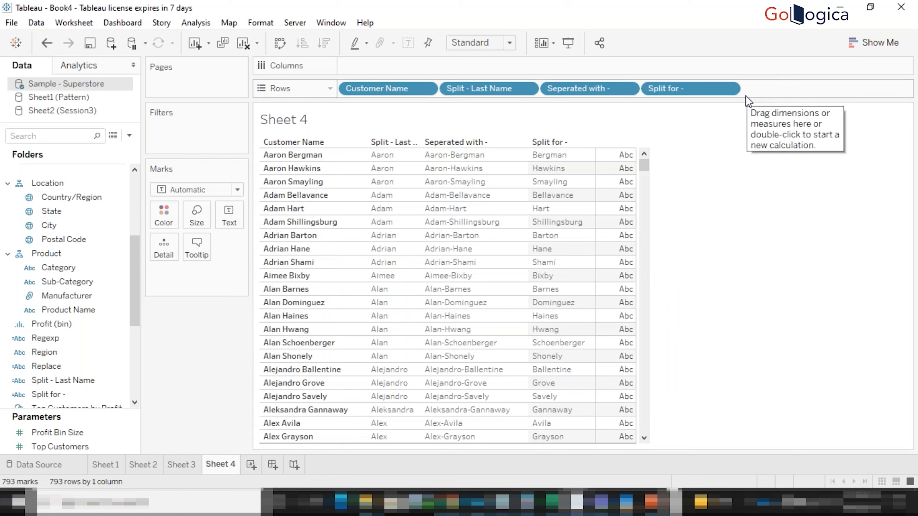
pyautogui.scroll(5, 111, 178)
pyautogui.moveTo(421, 159); pyautogui.dragTo(467, 160)
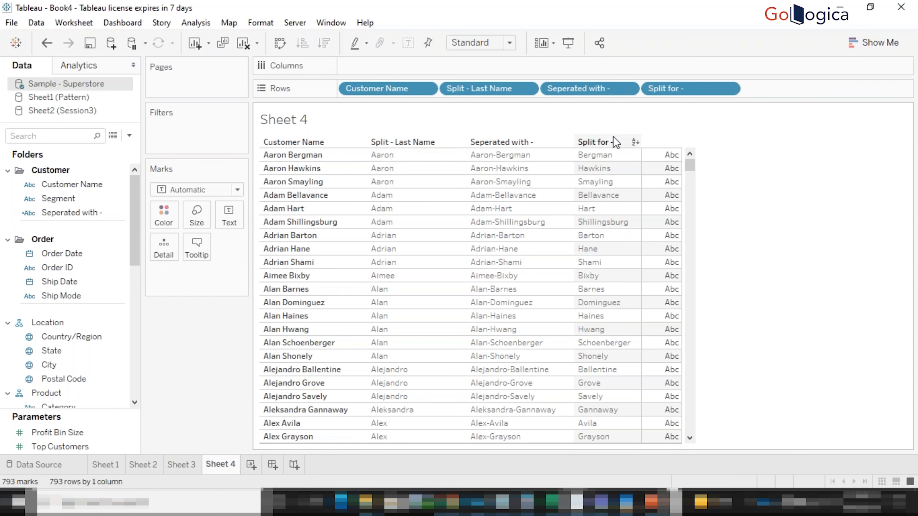
# Step: Search the fields for spl, create a combined field from Split - Last Name and Split for -, and add it to Rows
pyautogui.click(76, 135)
pyautogui.write('spl')
pyautogui.click(70, 185)
pyautogui.click(67, 173)
pyautogui.keyDown('ctrl'); pyautogui.click(65, 180); pyautogui.keyUp('ctrl')
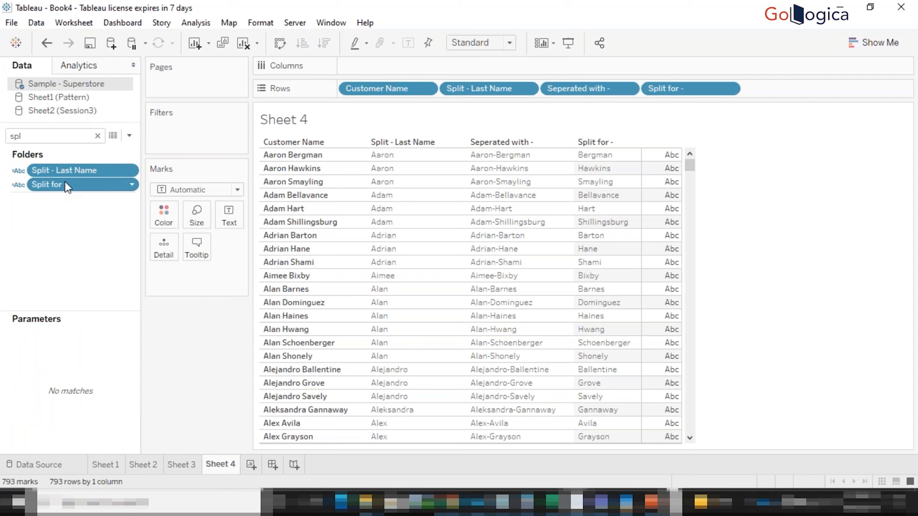
pyautogui.rightClick(65, 181)
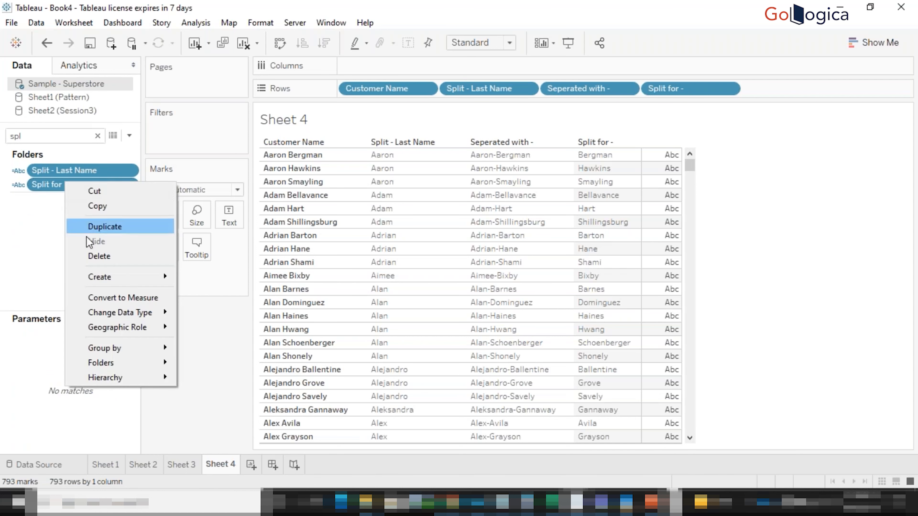
pyautogui.moveTo(117, 281)
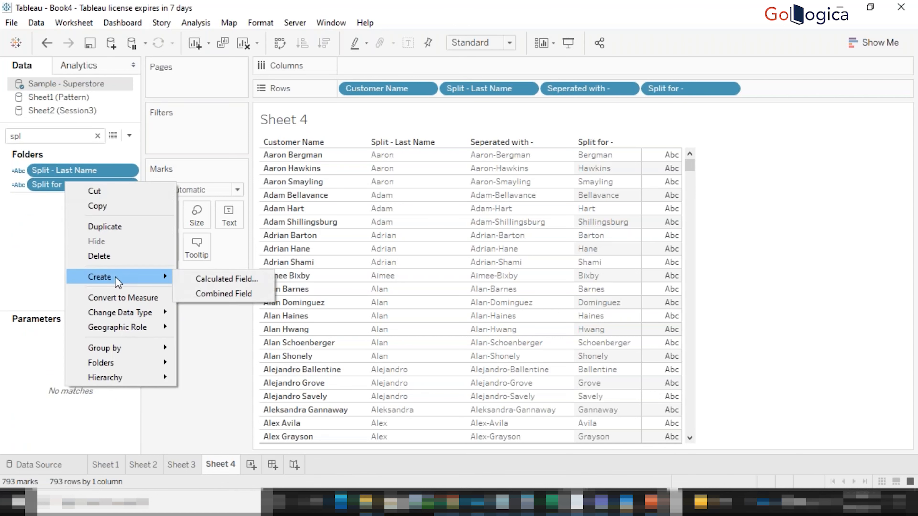
pyautogui.click(217, 294)
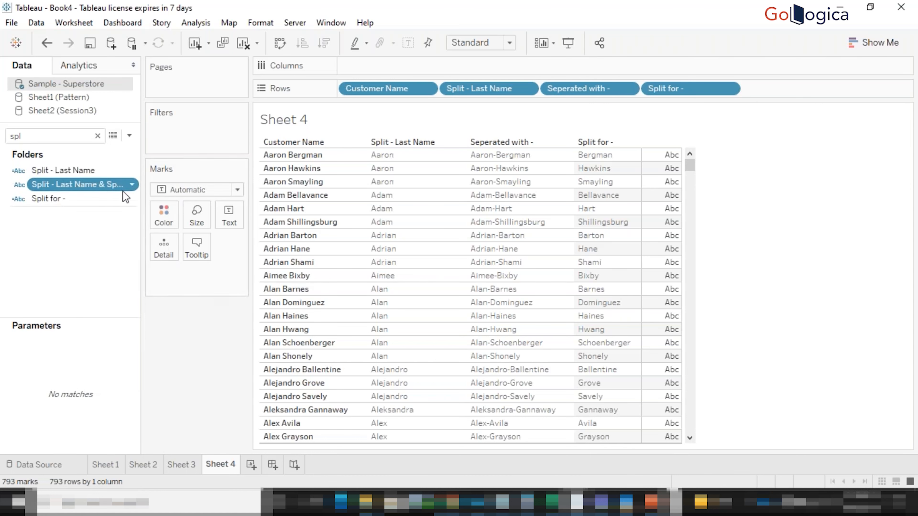
pyautogui.moveTo(107, 190)
pyautogui.mouseDown()
pyautogui.moveTo(824, 76)
pyautogui.moveTo(820, 91)
pyautogui.mouseUp()
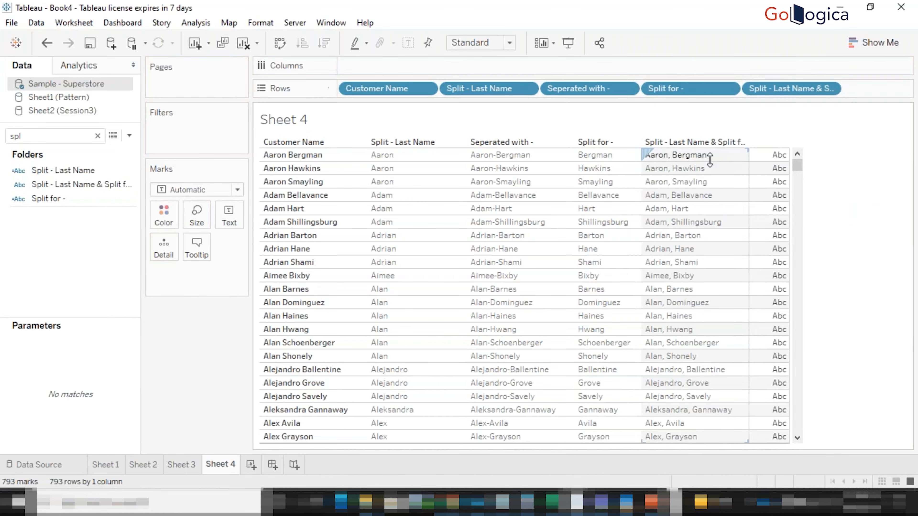
# Step: Edit the combined field to separate its members by a space instead of a comma, confirm, and clear the field search
pyautogui.rightClick(81, 184)
pyautogui.click(120, 253)
pyautogui.moveTo(380, 353); pyautogui.dragTo(295, 366)
pyautogui.click(604, 375)
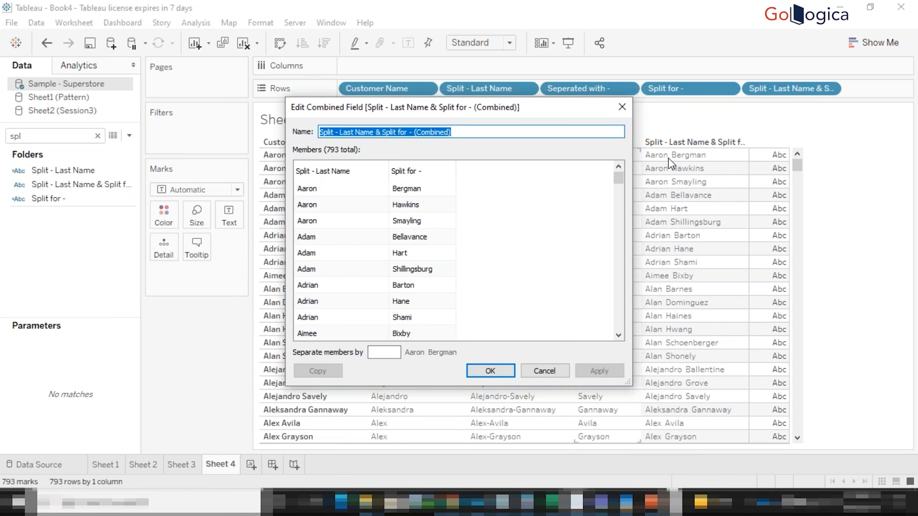
pyautogui.click(489, 371)
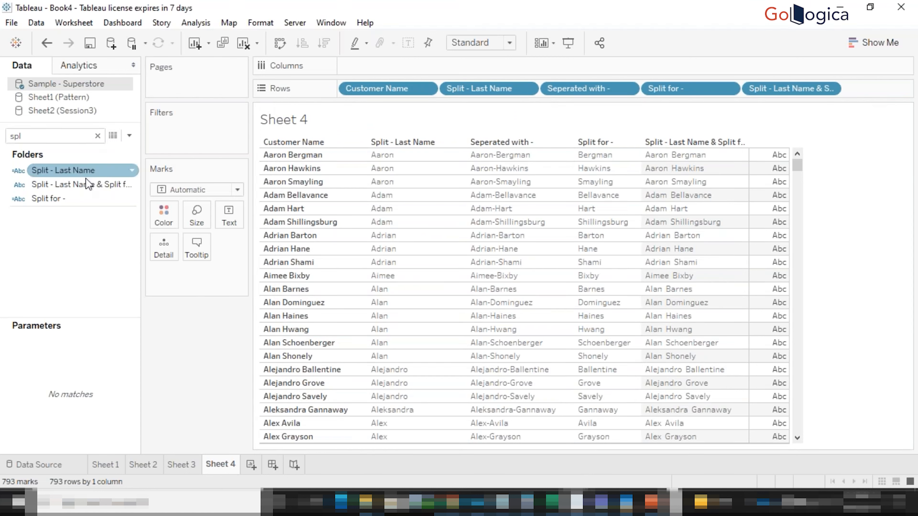
pyautogui.click(97, 136)
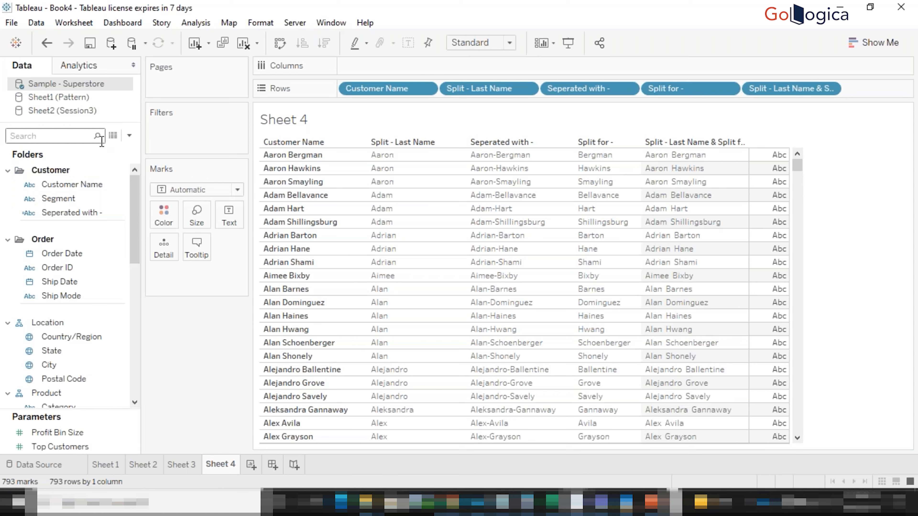
# Step: Open a new calculated field and look up the RTRIM description among the String functions
pyautogui.click(129, 136)
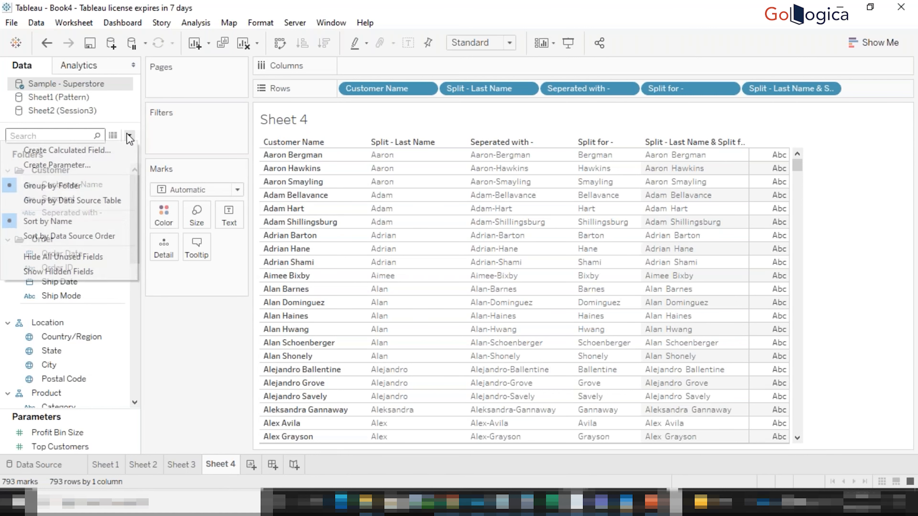
pyautogui.click(93, 150)
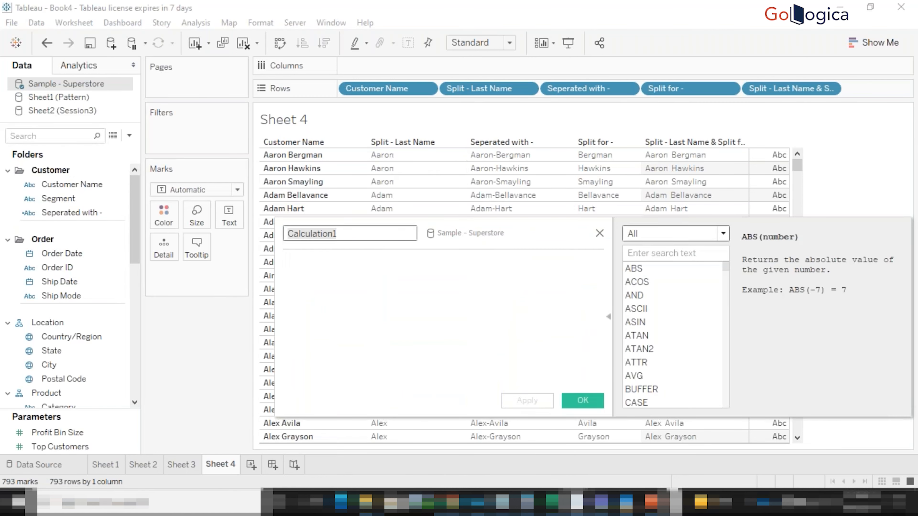
pyautogui.click(681, 231)
pyautogui.click(670, 271)
pyautogui.scroll(-5, 650, 325)
pyautogui.click(650, 322)
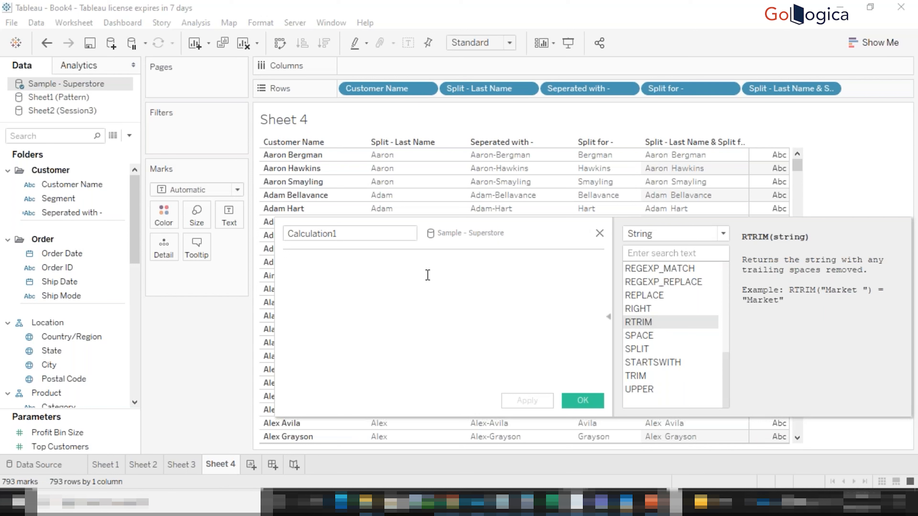
pyautogui.click(354, 231)
pyautogui.hotkey('ctrl', 'a')
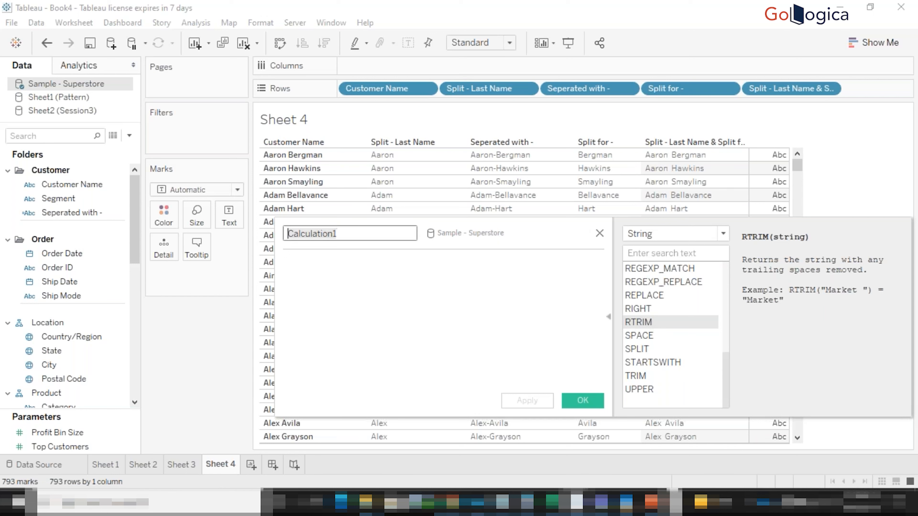
pyautogui.write('RTRIM')
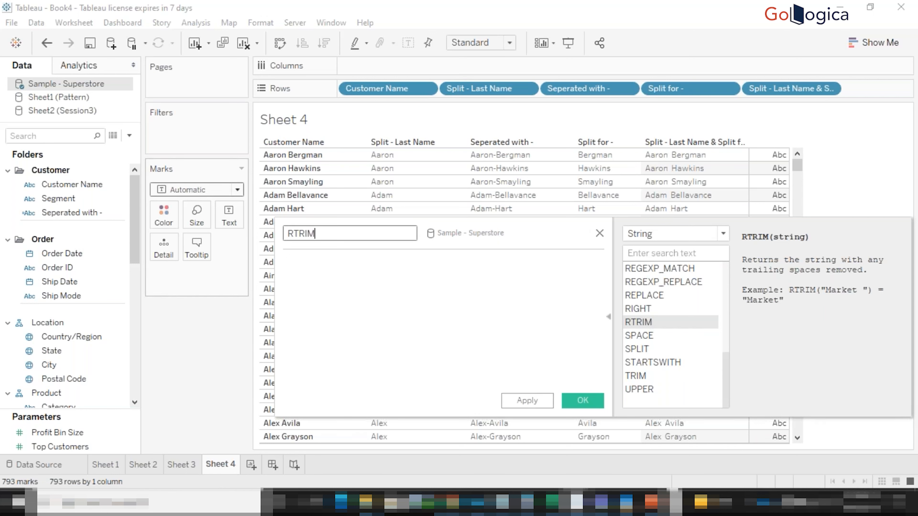
pyautogui.press('Tab')
pyautogui.write('rtrim')
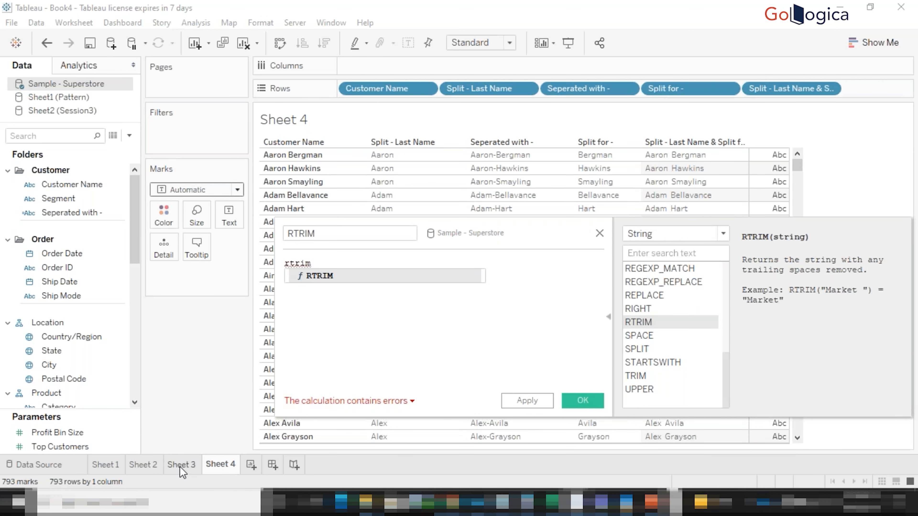
pyautogui.hotkey('alt', 'Tab')
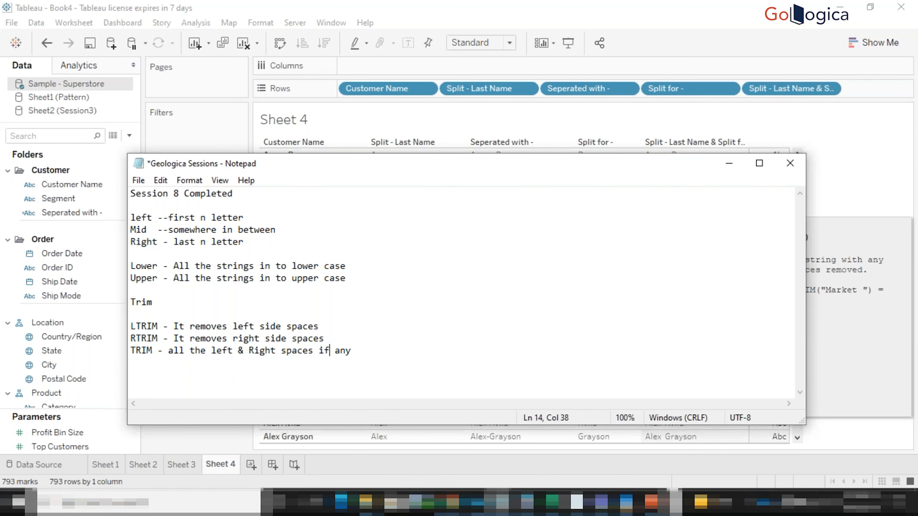
pyautogui.hotkey('alt', 'Tab')
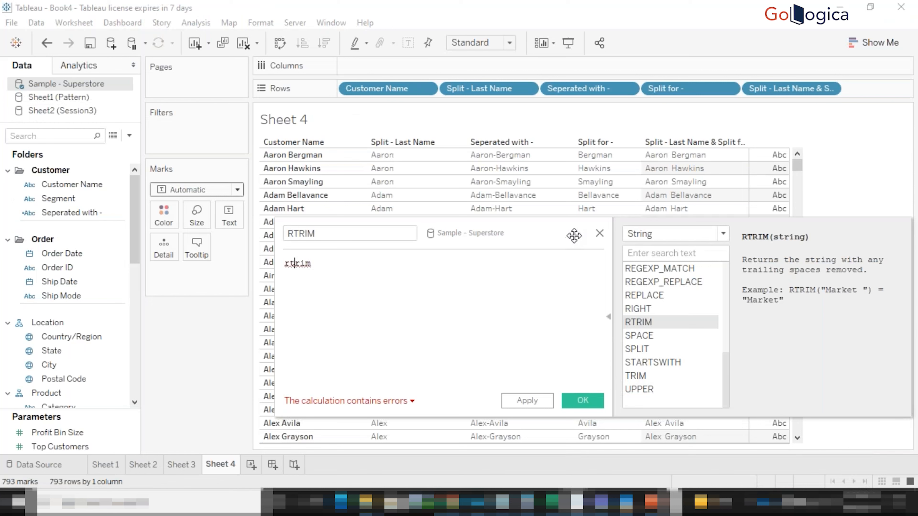
pyautogui.click(600, 233)
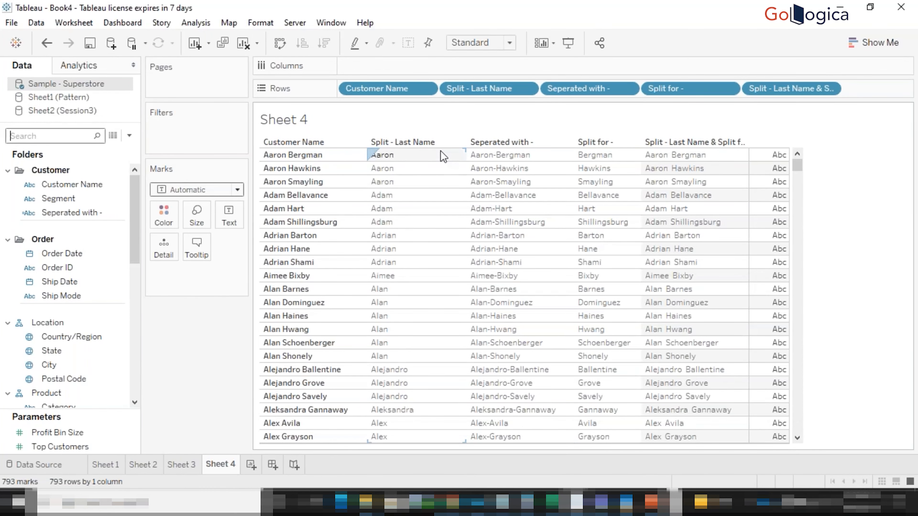
# Step: Start a new calculated field on Sample - Superstore with an empty formula ready for input
pyautogui.click(129, 135)
pyautogui.click(173, 149)
pyautogui.click(341, 274)
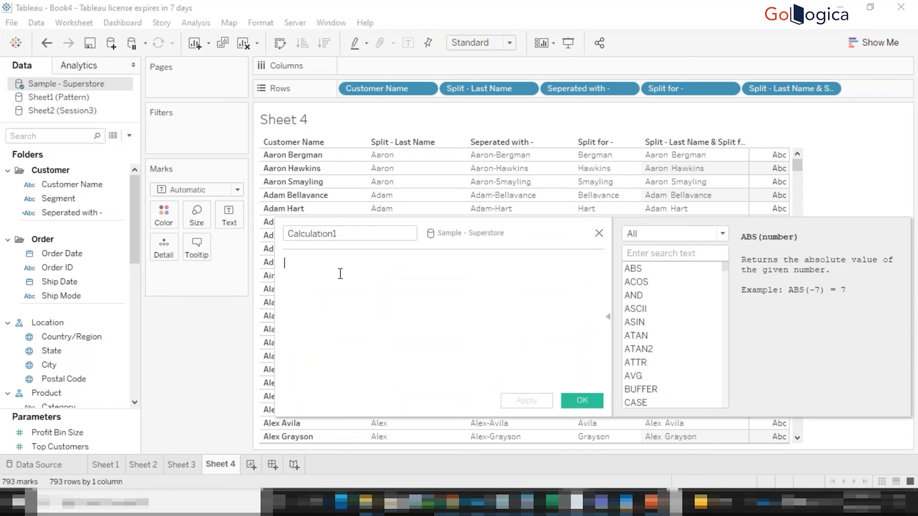
# Step: Draft an IF formula that tests [Split - Last Name] against the first row's first name and returns that name
pyautogui.write('if cus')
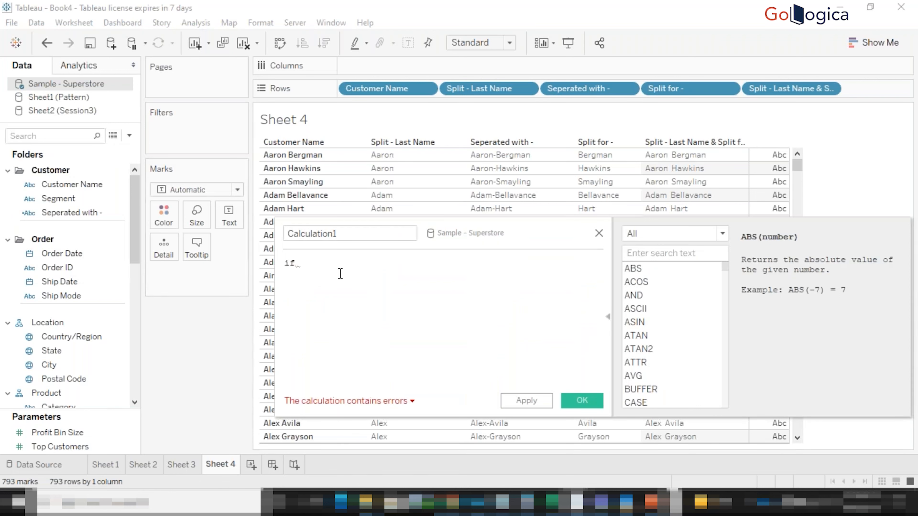
pyautogui.press('Return')
pyautogui.press('BackSpace')
pyautogui.press('BackSpace')
pyautogui.press('BackSpace')
pyautogui.press('BackSpace')
pyautogui.press('BackSpace')
pyautogui.press('BackSpace')
pyautogui.press('BackSpace')
pyautogui.press('BackSpace')
pyautogui.press('BackSpace')
pyautogui.press('BackSpace')
pyautogui.press('BackSpace')
pyautogui.press('BackSpace')
pyautogui.press('BackSpace')
pyautogui.press('BackSpace')
pyautogui.press('BackSpace')
pyautogui.write("[Split - Last Name]='Aaron'")
pyautogui.click(382, 155)
pyautogui.click(445, 259)
pyautogui.write("THEN '")
pyautogui.write('Aaron')
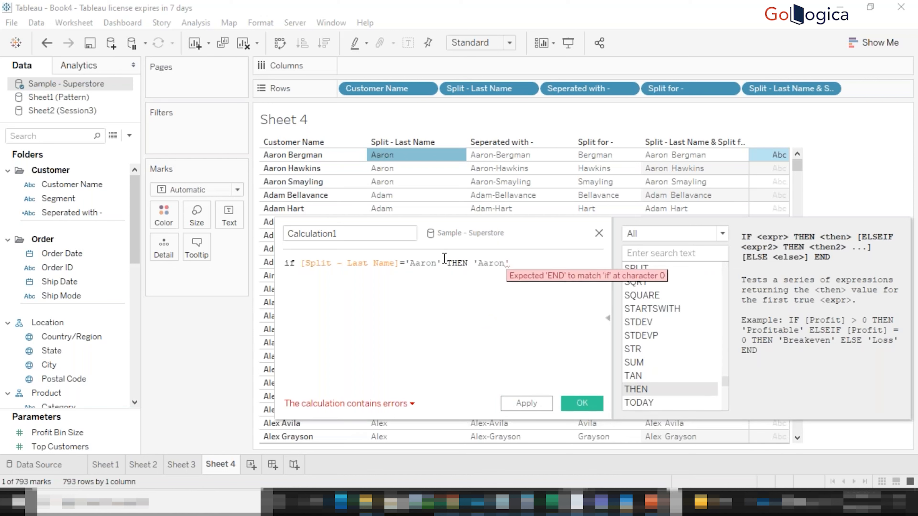
pyautogui.click(373, 265)
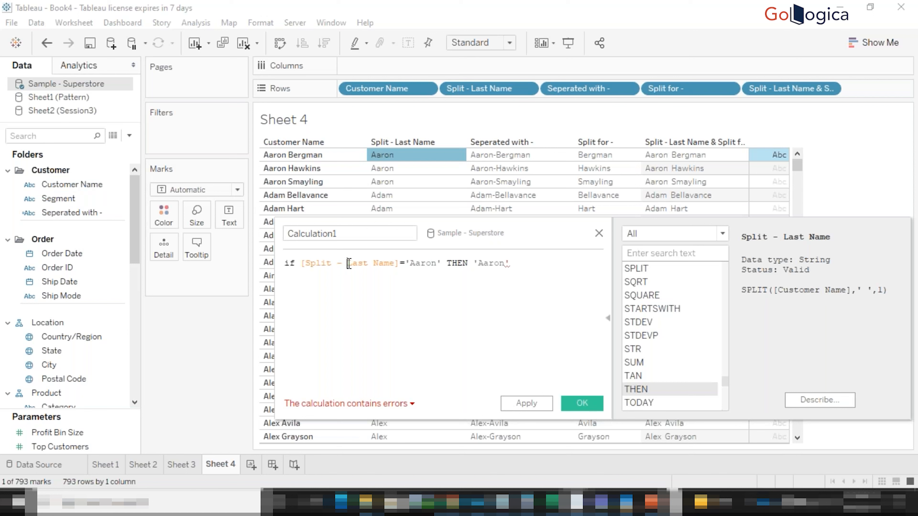
pyautogui.click(510, 265)
pyautogui.hotkey('ctrl', 'a')
pyautogui.write('s')
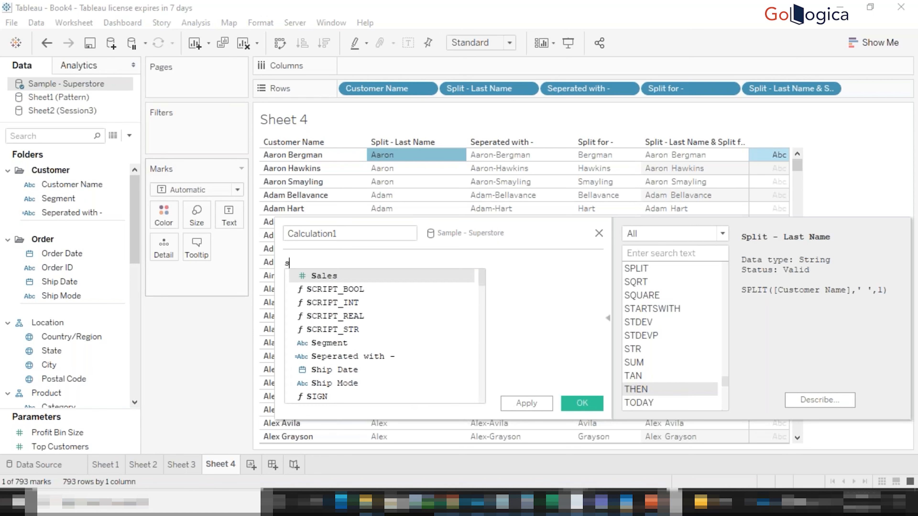
pyautogui.write('p')
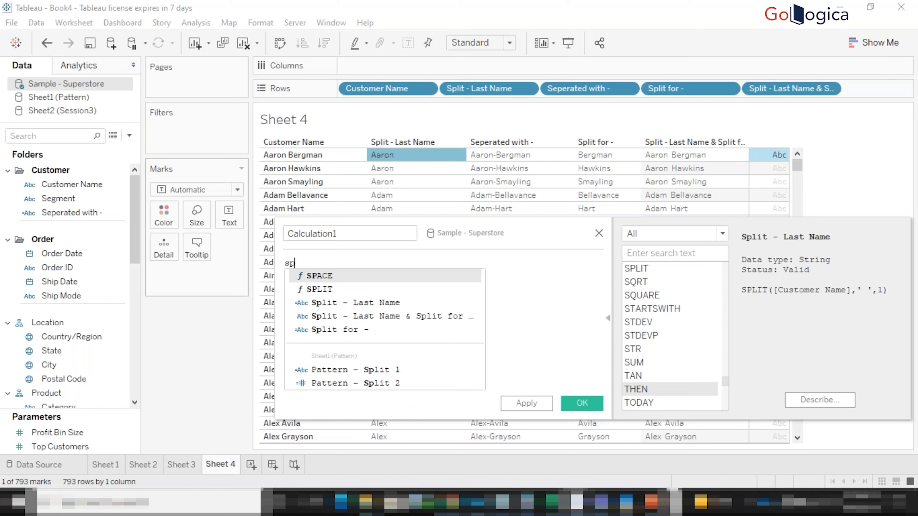
pyautogui.write('l')
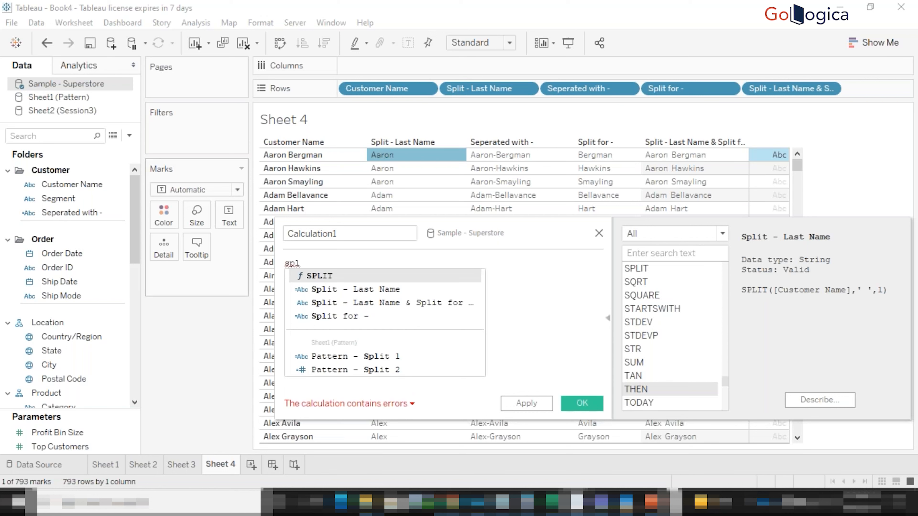
pyautogui.press('Down')
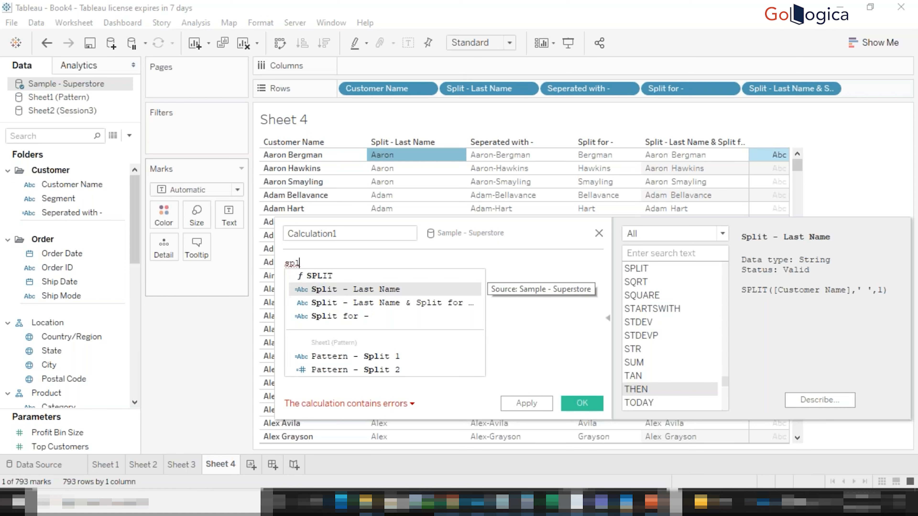
pyautogui.press('BackSpace')
pyautogui.press('BackSpace')
pyautogui.press('BackSpace')
pyautogui.write('cu')
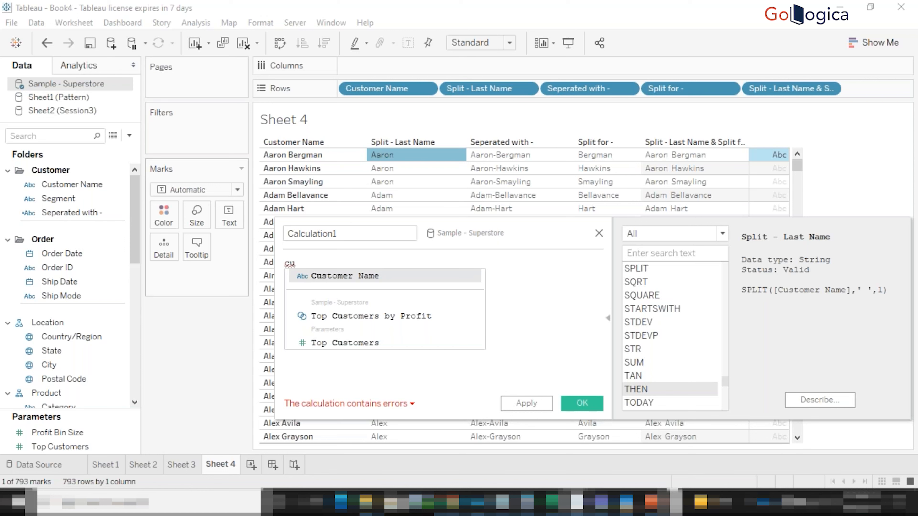
pyautogui.press('Return')
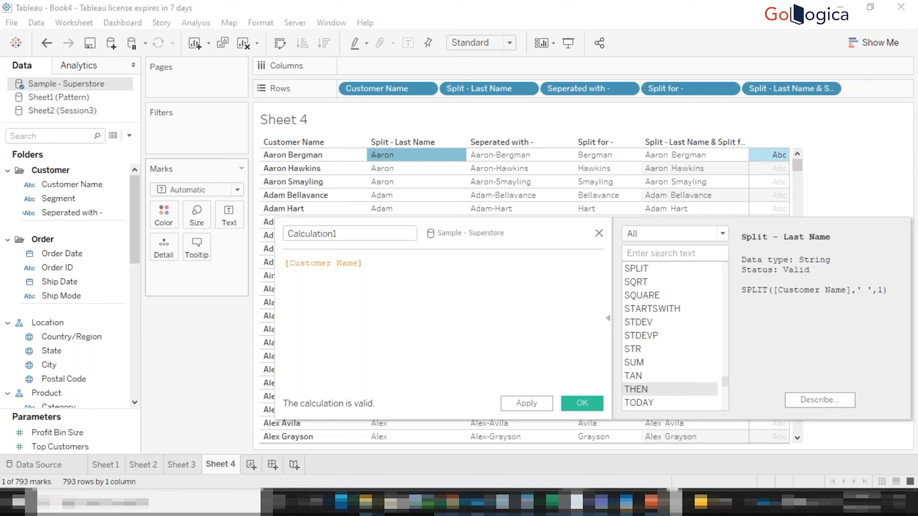
# Step: Write the example formula SPLIT([Customer Name],'-',2) in the calculation
pyautogui.hotkey('shift', 'Home')
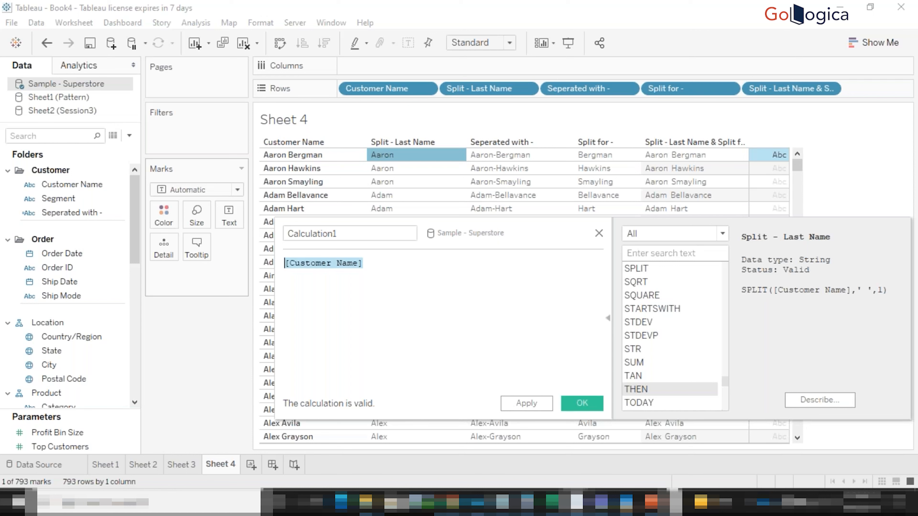
pyautogui.write('spl')
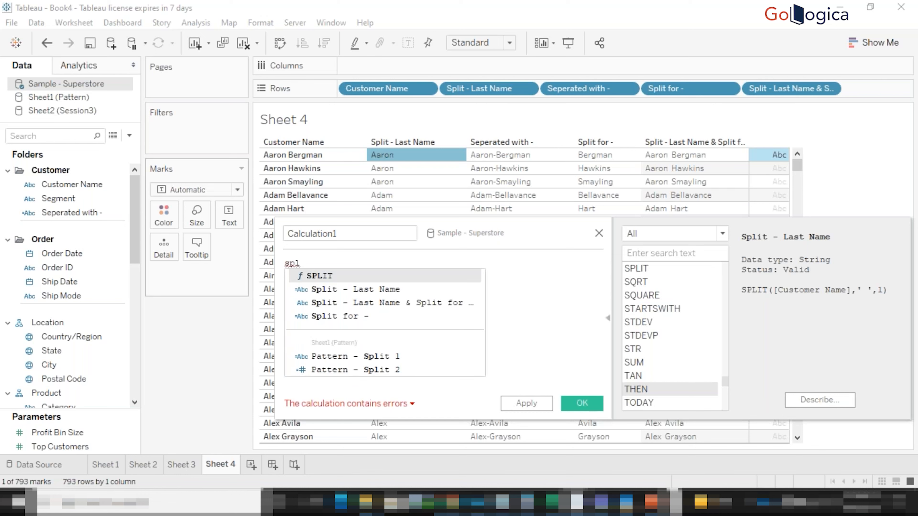
pyautogui.press('Return')
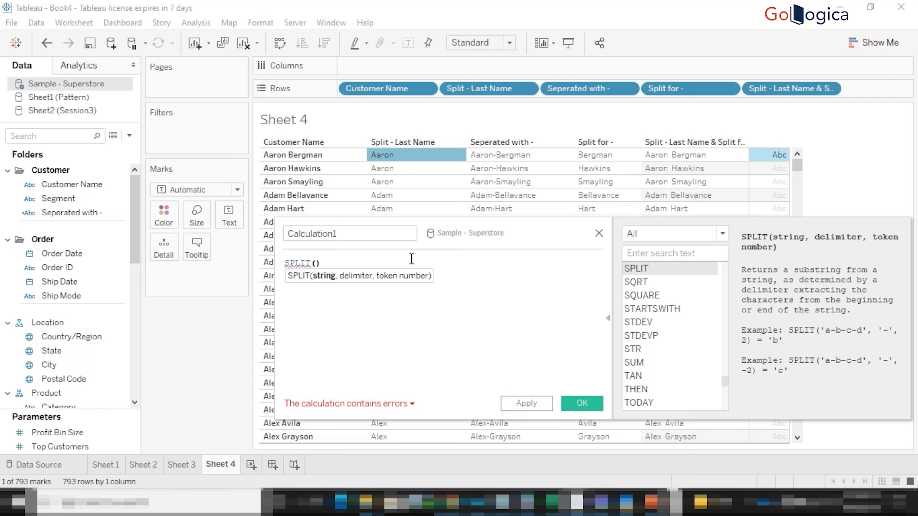
pyautogui.write('cus')
pyautogui.press('Return')
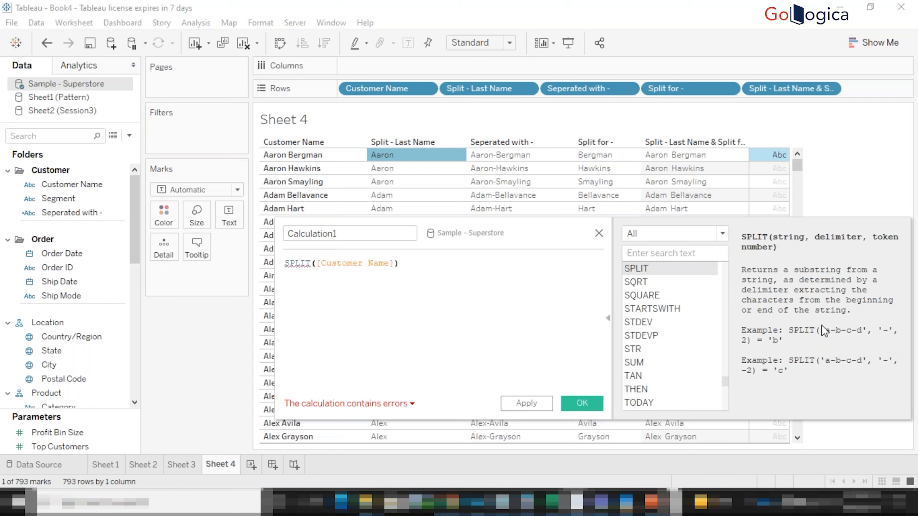
pyautogui.write(",'-',2")
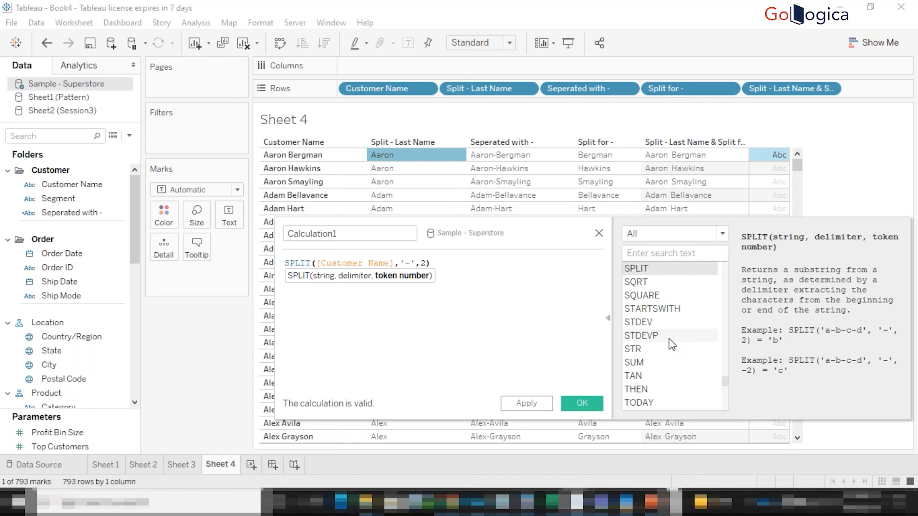
# Step: Replace the formula with an IF condition testing whether [Split - Last Name] equals the first row's first name
pyautogui.hotkey('ctrl', 'a')
pyautogui.write('IF')
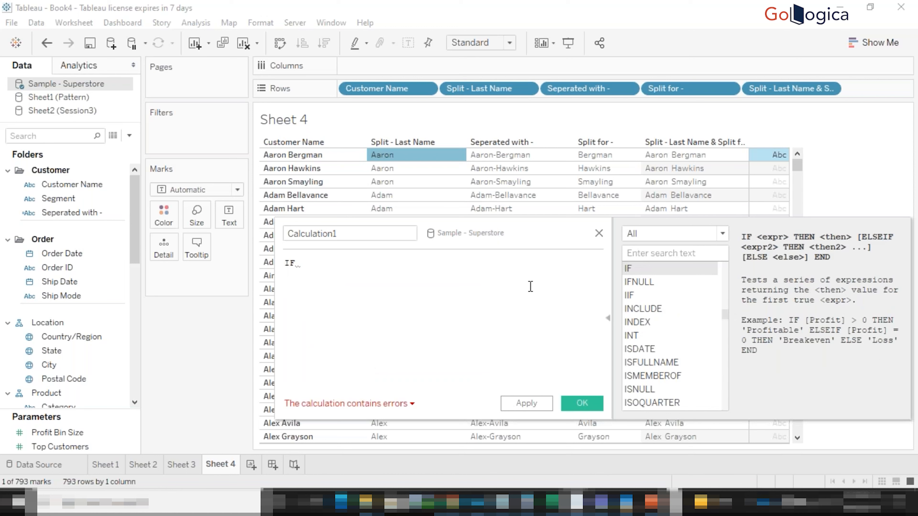
pyautogui.write(' spl')
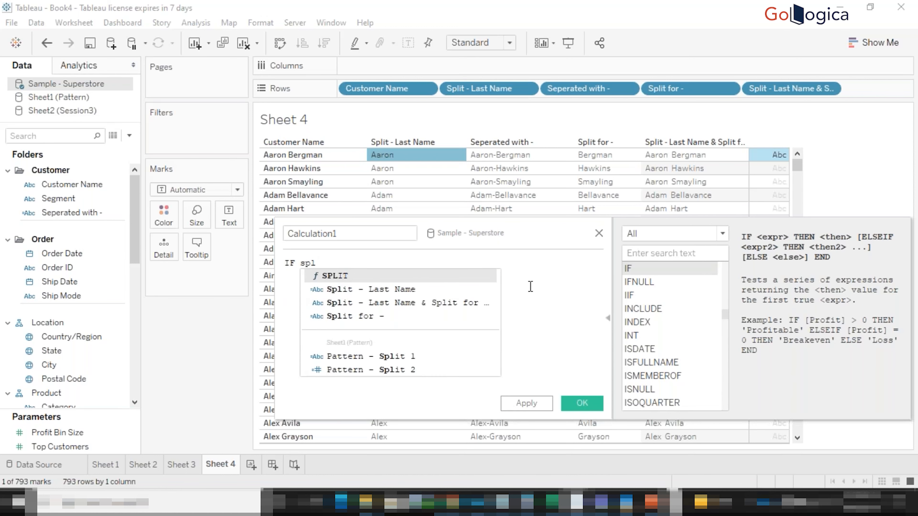
pyautogui.press('Down')
pyautogui.press('Return')
pyautogui.write("=''")
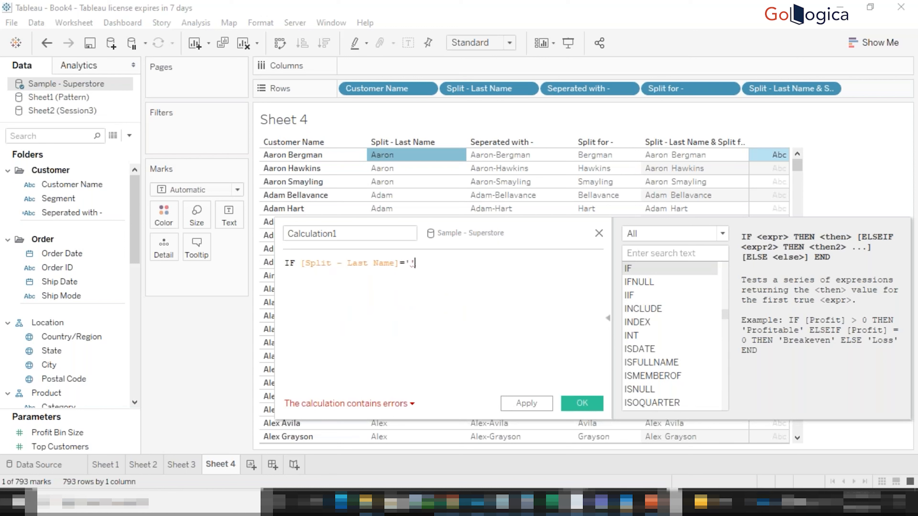
pyautogui.press('Left')
pyautogui.write('Aaron')
pyautogui.click(342, 262)
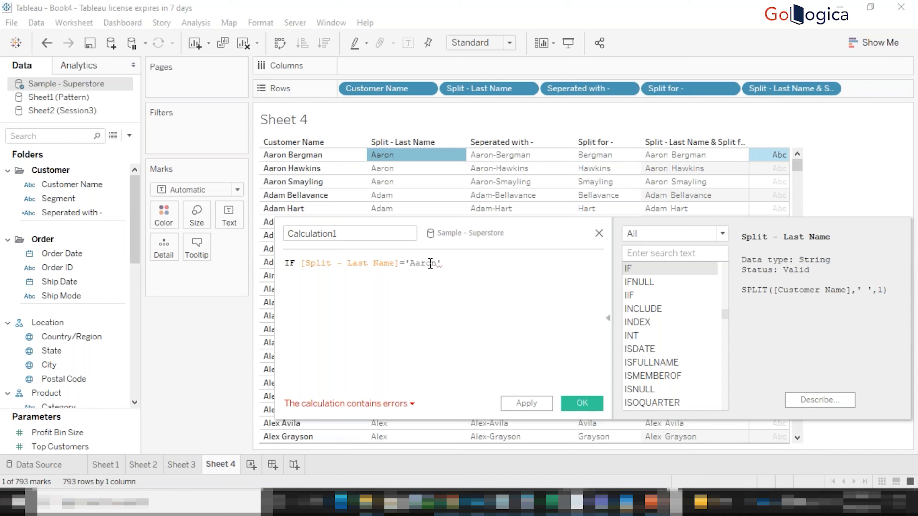
# Step: Complete the formula with THEN returning the same first name plus trailing spaces, ELSE [Split - Last Name], and END
pyautogui.moveTo(395, 158)
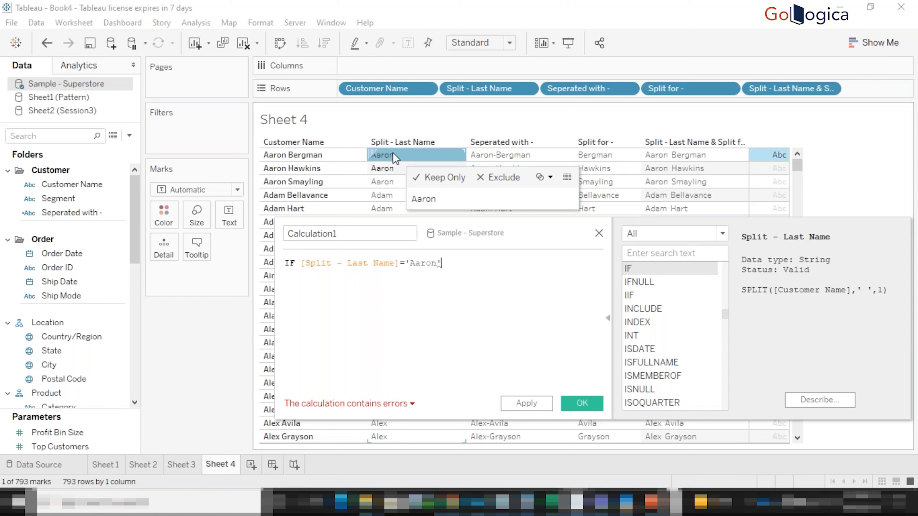
pyautogui.click(458, 277)
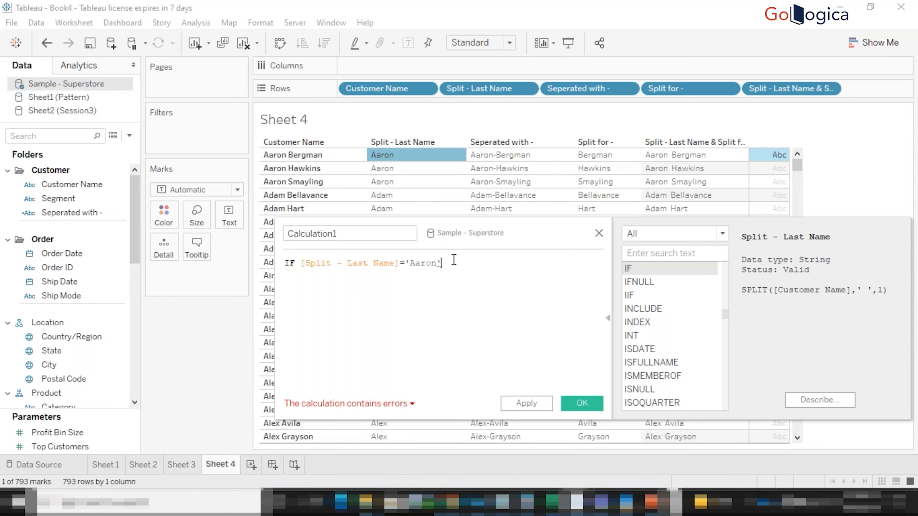
pyautogui.write('THEN ')
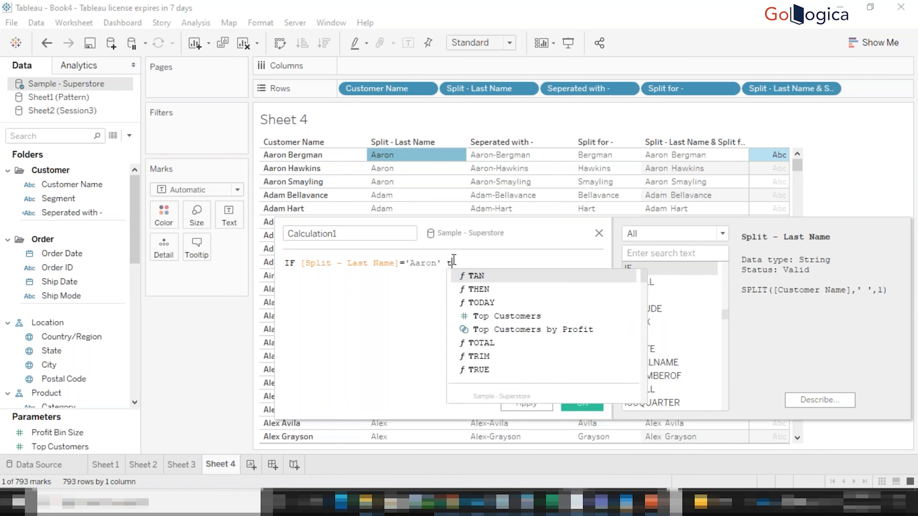
pyautogui.write("''")
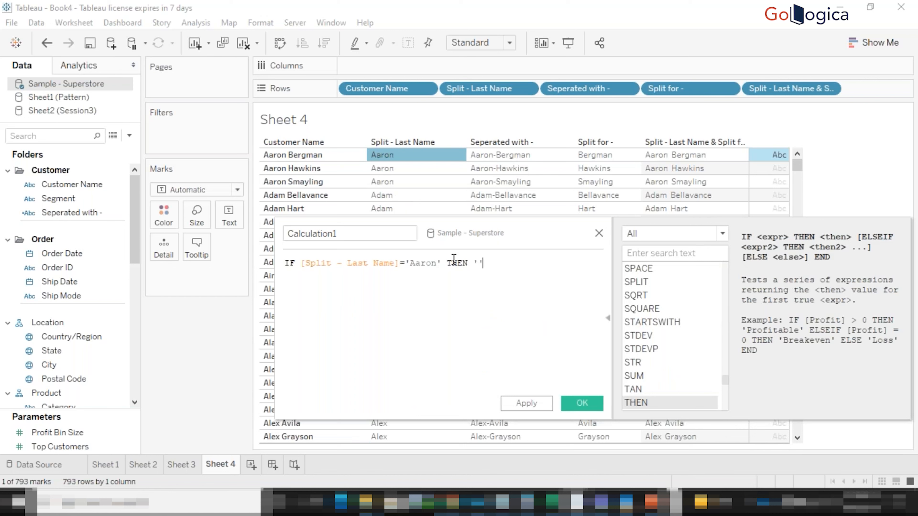
pyautogui.write('Aaron')
pyautogui.press('Right')
pyautogui.write('ELSE ')
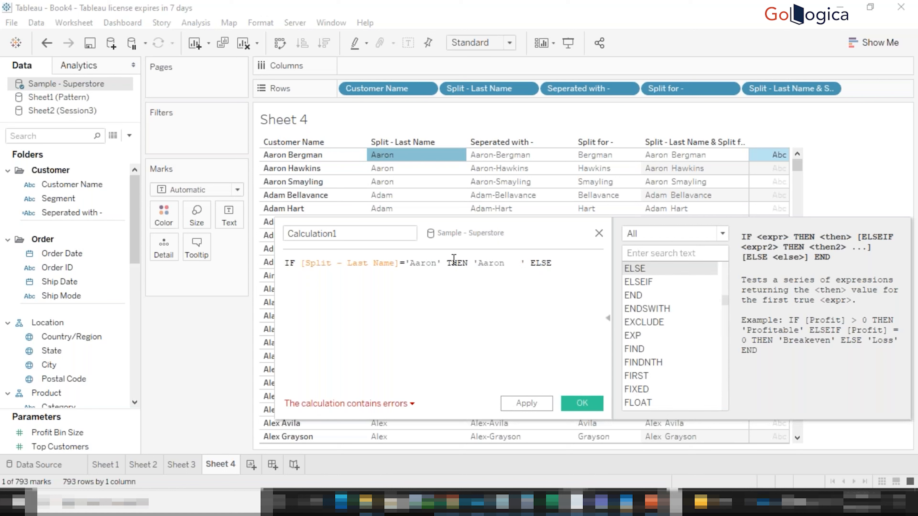
pyautogui.write('spl')
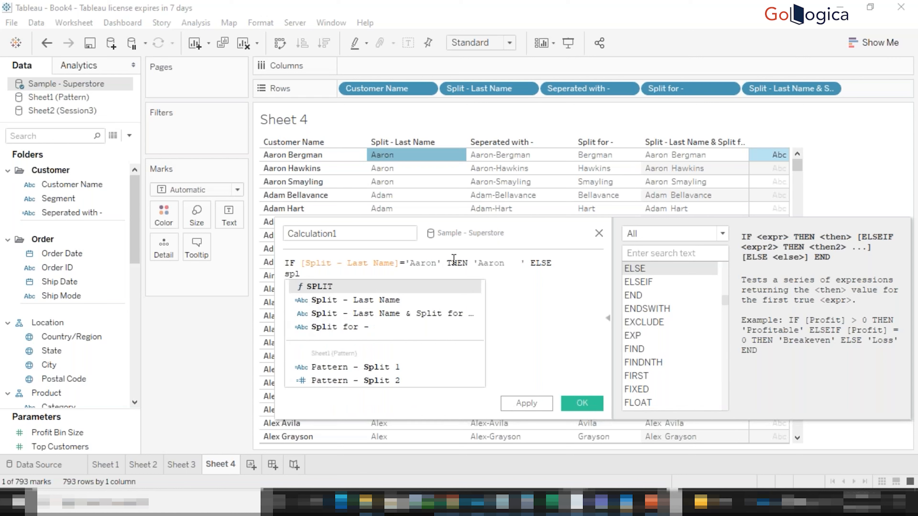
pyautogui.press('Down')
pyautogui.press('Return')
pyautogui.write('END')
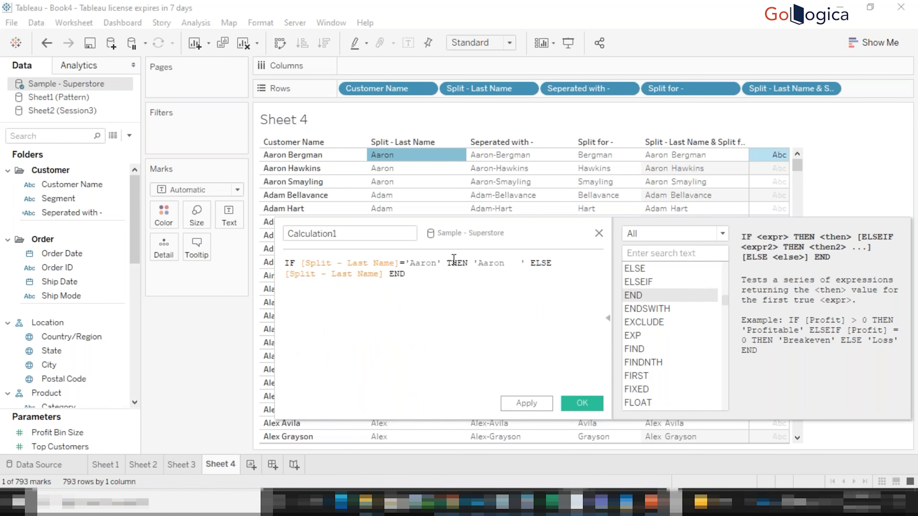
# Step: Apply the IF calculation, add Calculation1 to Rows directly after Split - Last Name, and close the calculation editor
pyautogui.click(531, 404)
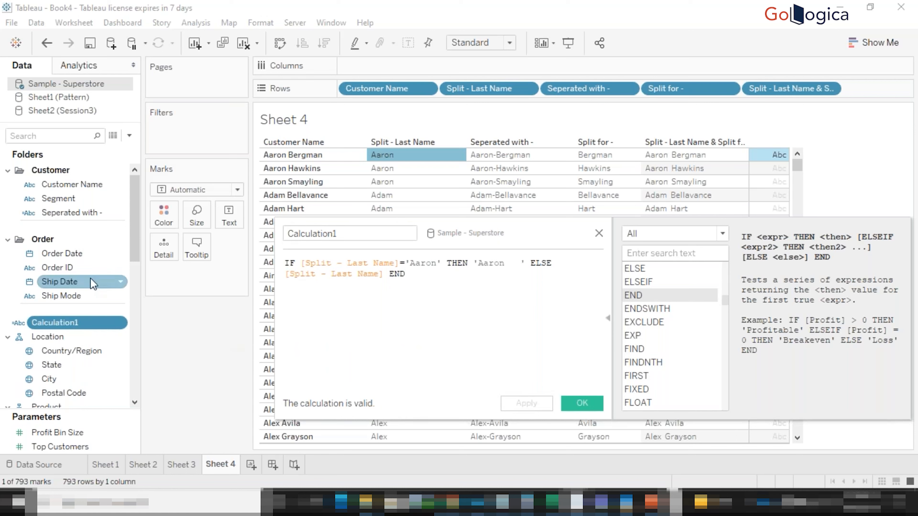
pyautogui.moveTo(84, 322); pyautogui.dragTo(542, 89)
pyautogui.click(582, 404)
# Step: Create a calculated field named RTRIM with the formula RTRIM([Calculation1])
pyautogui.click(129, 136)
pyautogui.click(73, 152)
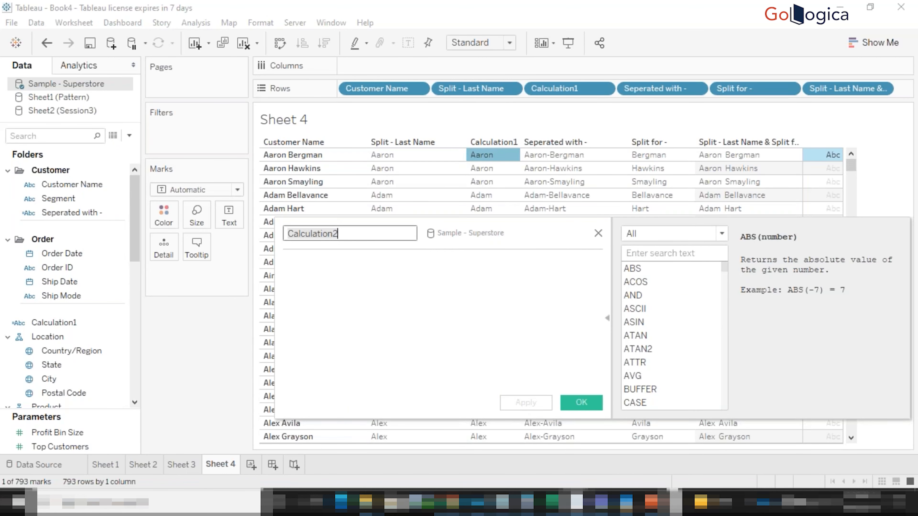
pyautogui.write('RTRIM')
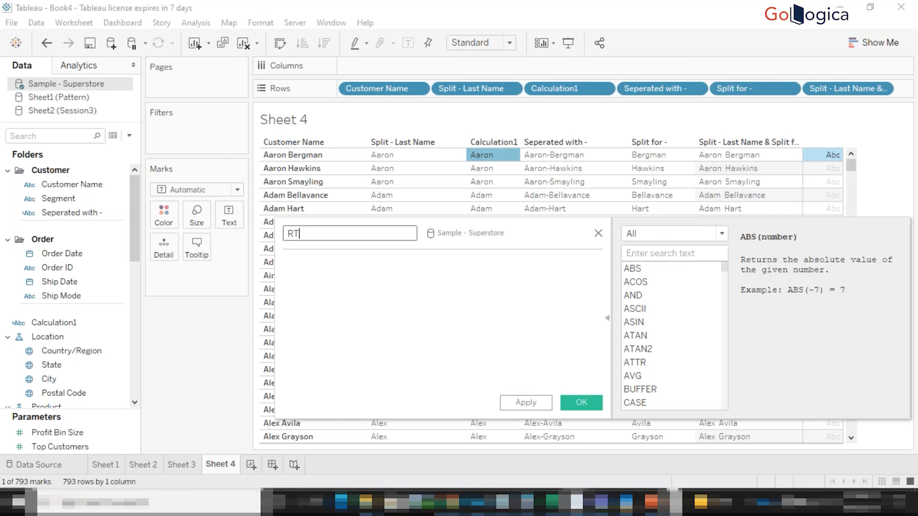
pyautogui.press('Tab')
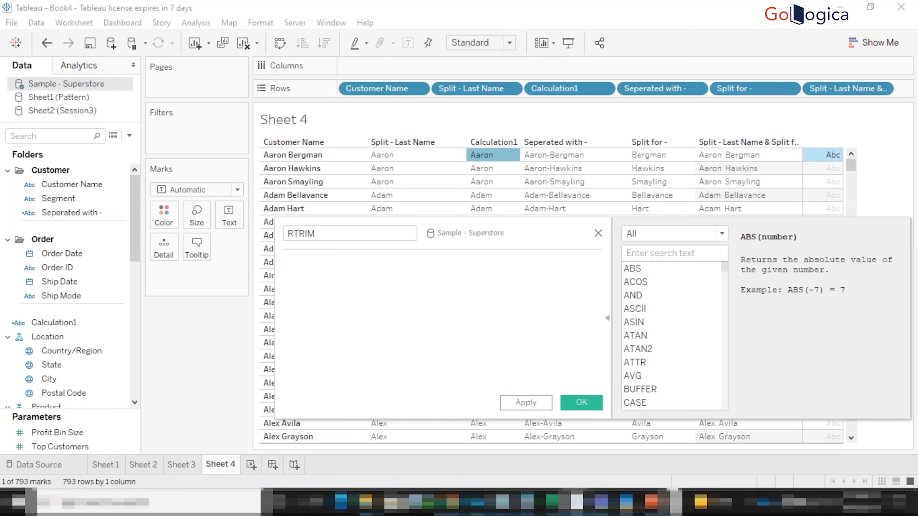
pyautogui.write('rt')
pyautogui.press('Return')
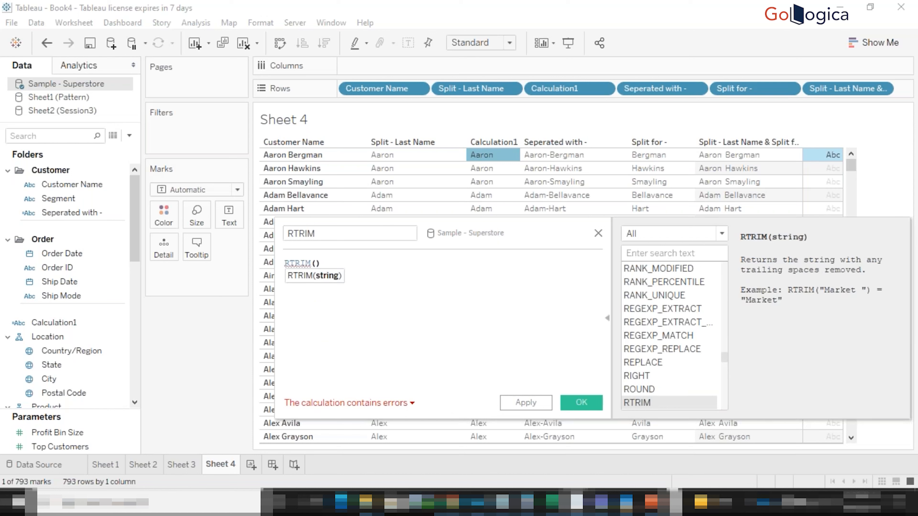
pyautogui.write('c')
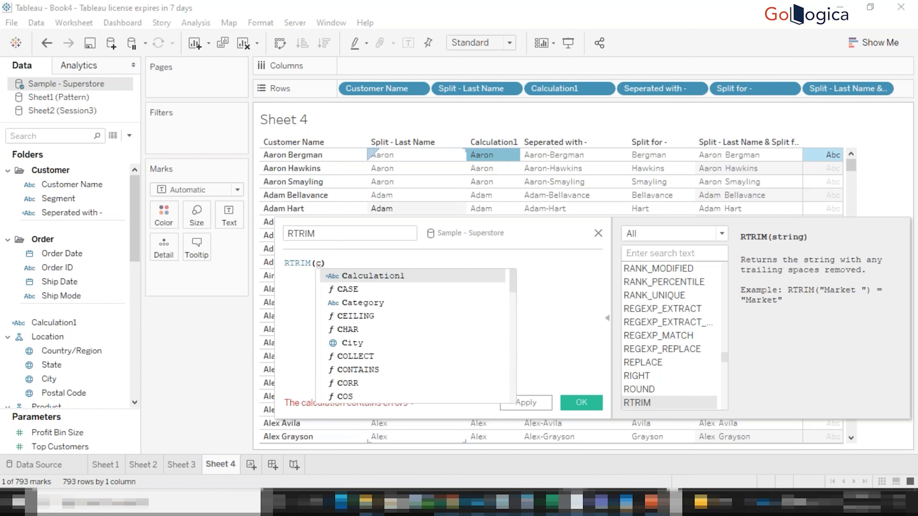
pyautogui.press('Return')
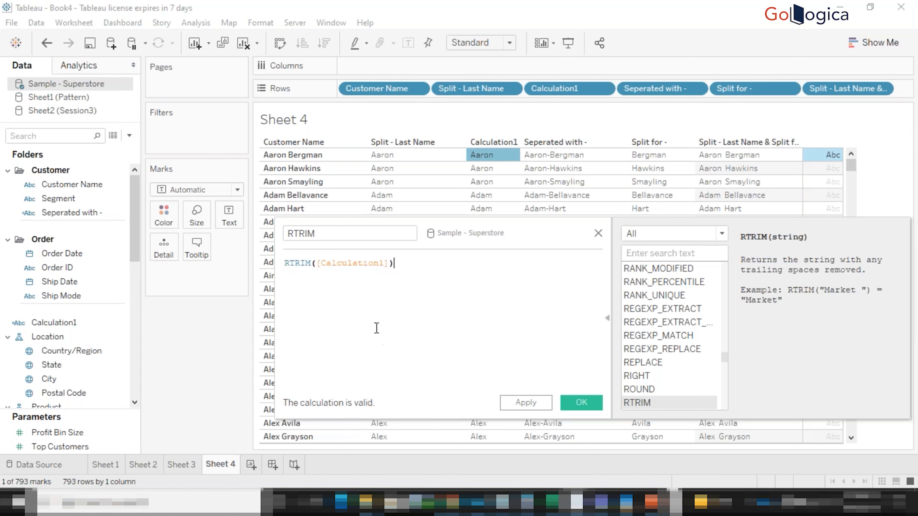
pyautogui.click(374, 264)
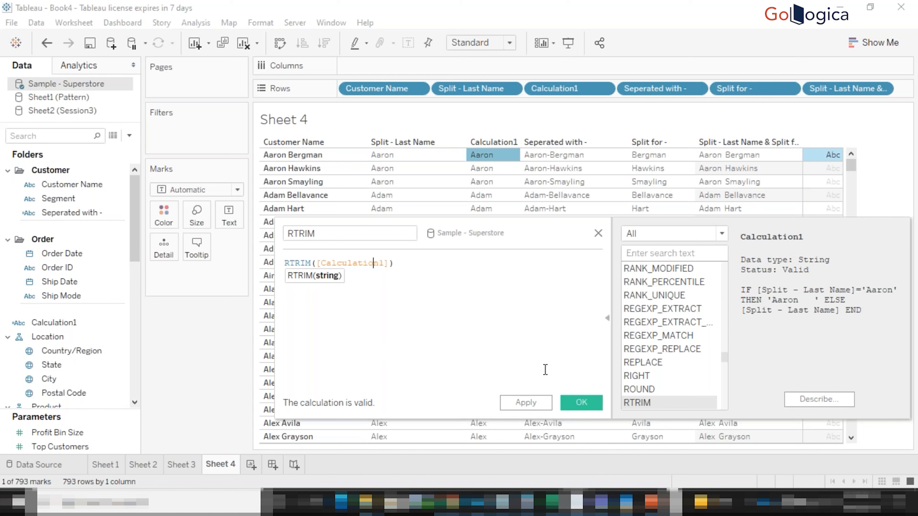
# Step: Apply the RTRIM calculation and add the field to Rows between Calculation1 and Seperated with -
pyautogui.click(526, 402)
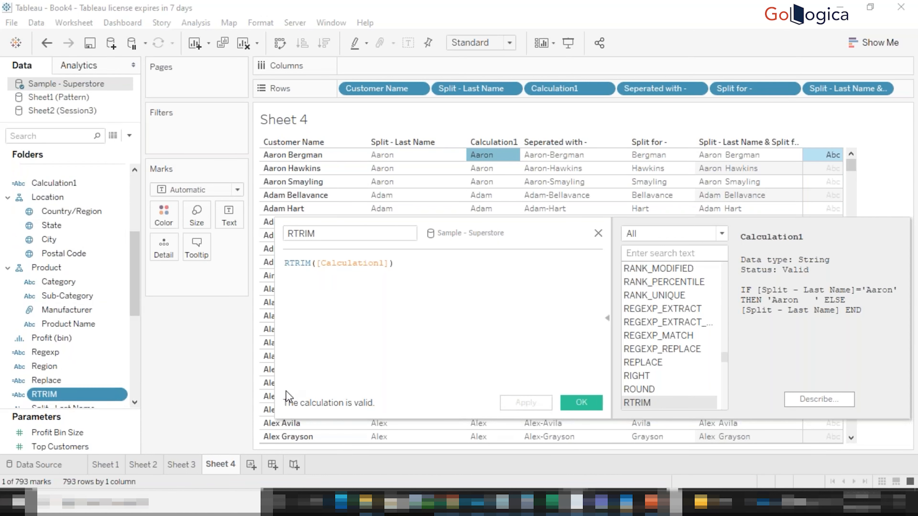
pyautogui.moveTo(74, 395)
pyautogui.mouseDown()
pyautogui.moveTo(335, 291)
pyautogui.moveTo(570, 105)
pyautogui.moveTo(619, 90)
pyautogui.moveTo(599, 90)
pyautogui.mouseUp()
pyautogui.rightClick(594, 91)
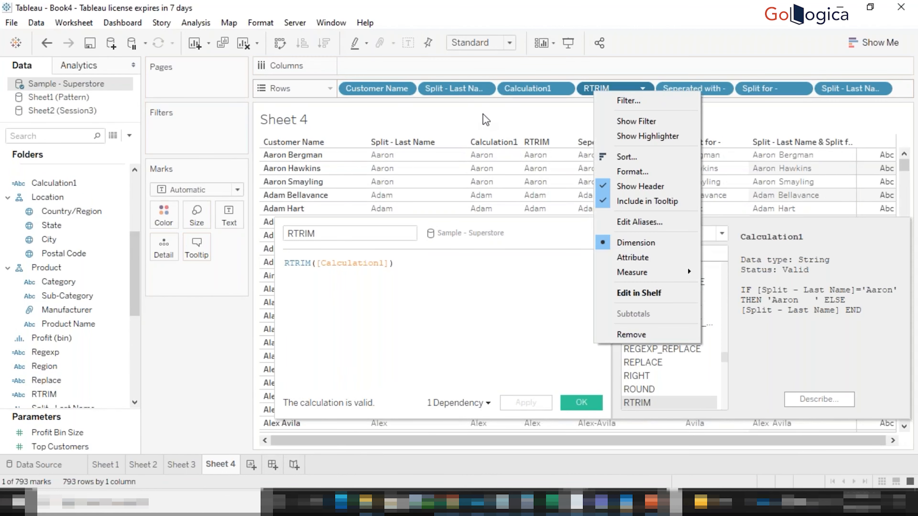
pyautogui.click(324, 245)
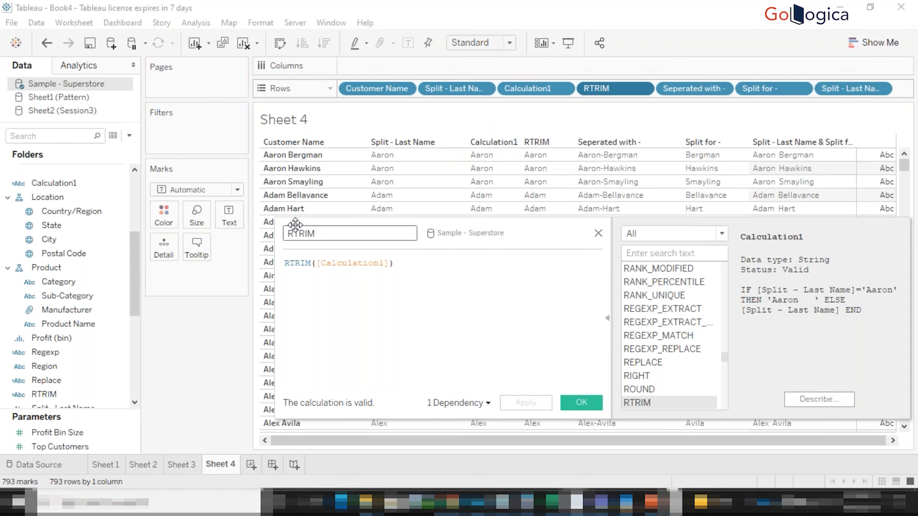
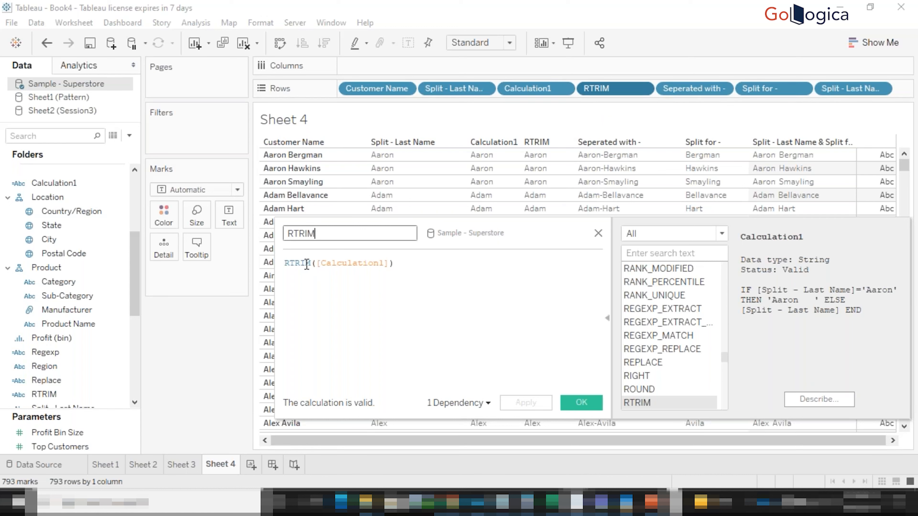
# Step: Check the first row's RTRIM value for trailing spaces through its alias, then close the calculation editor
pyautogui.click(347, 263)
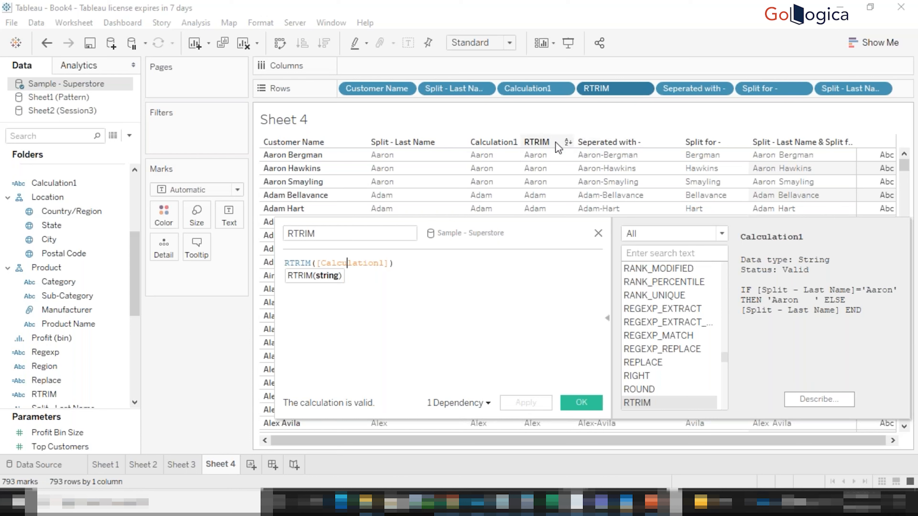
pyautogui.rightClick(536, 154)
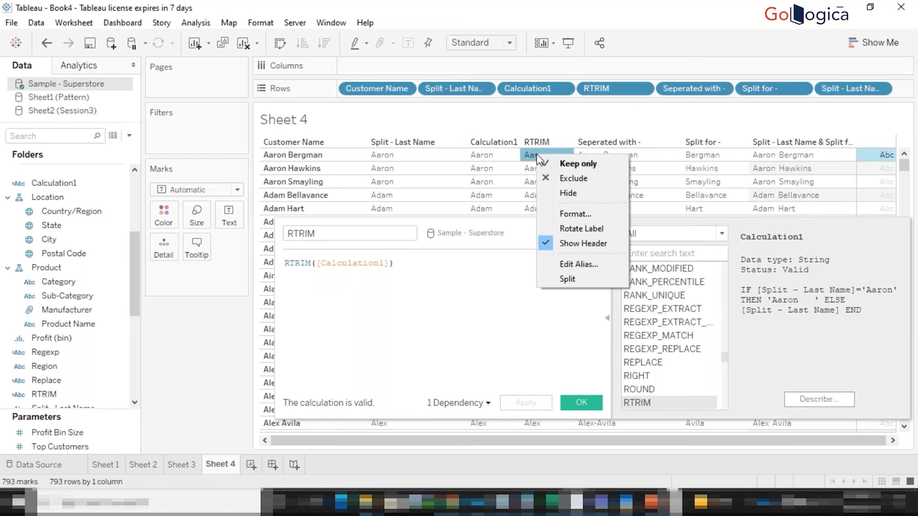
pyautogui.click(579, 264)
pyautogui.click(396, 239)
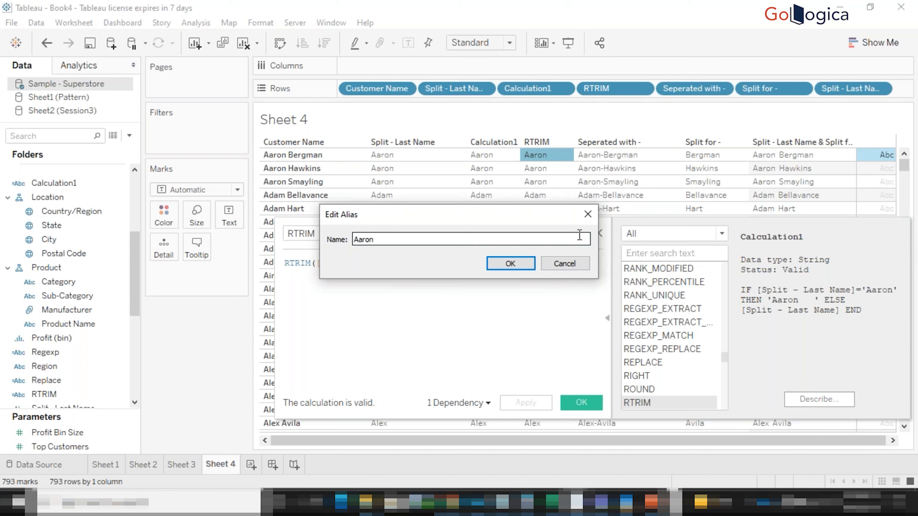
pyautogui.click(510, 265)
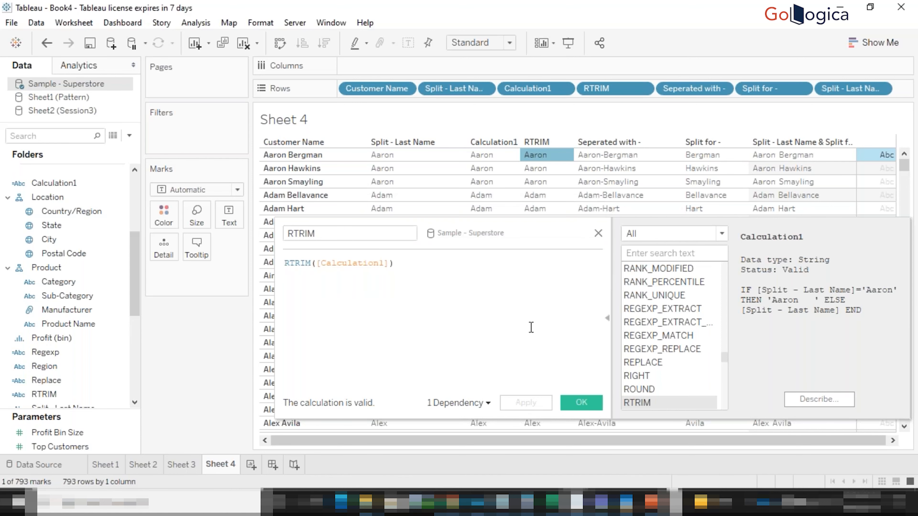
pyautogui.click(579, 402)
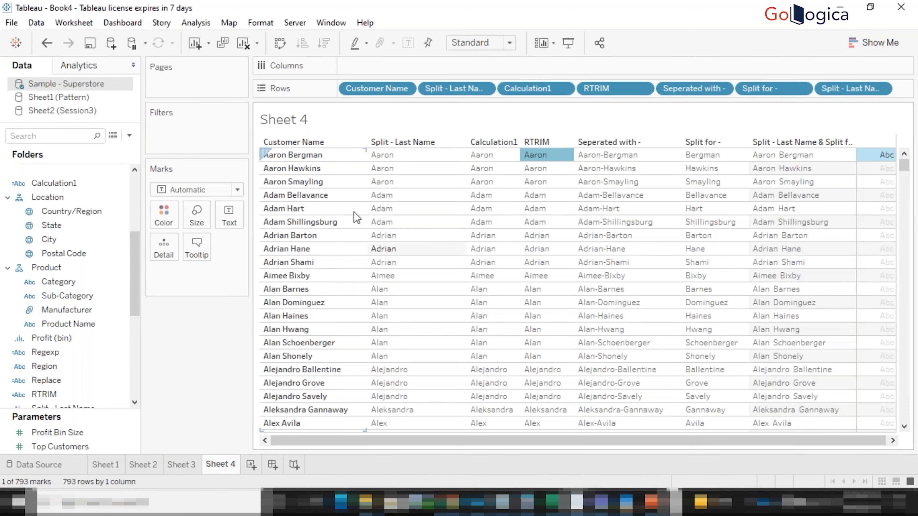
# Step: Start a new calculated field named Matching
pyautogui.click(128, 134)
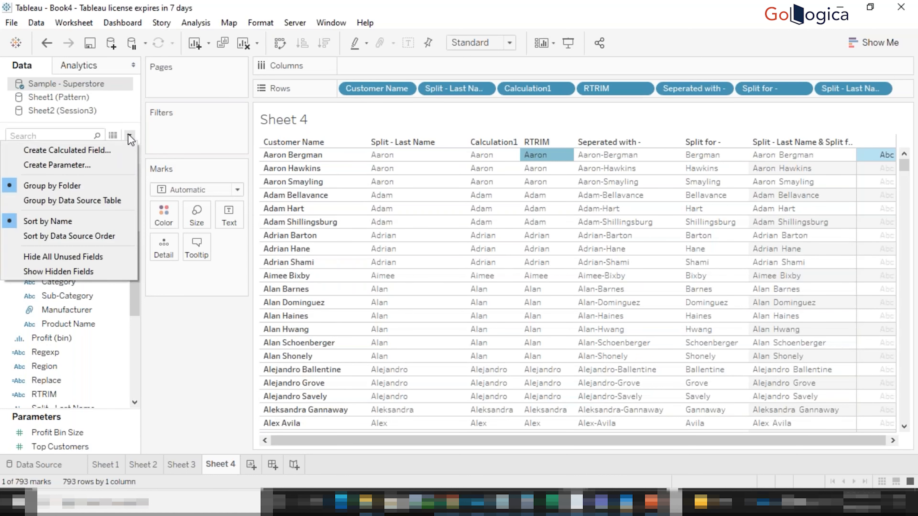
pyautogui.click(99, 149)
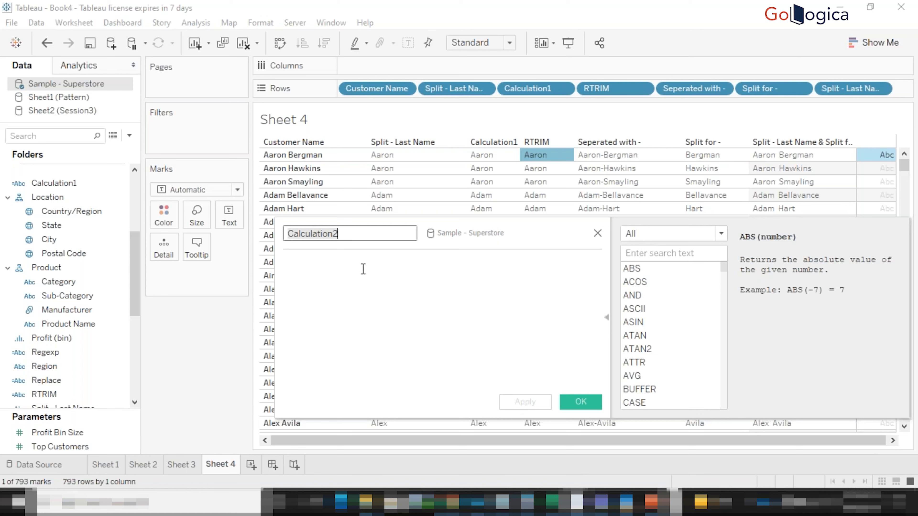
pyautogui.write('Matching')
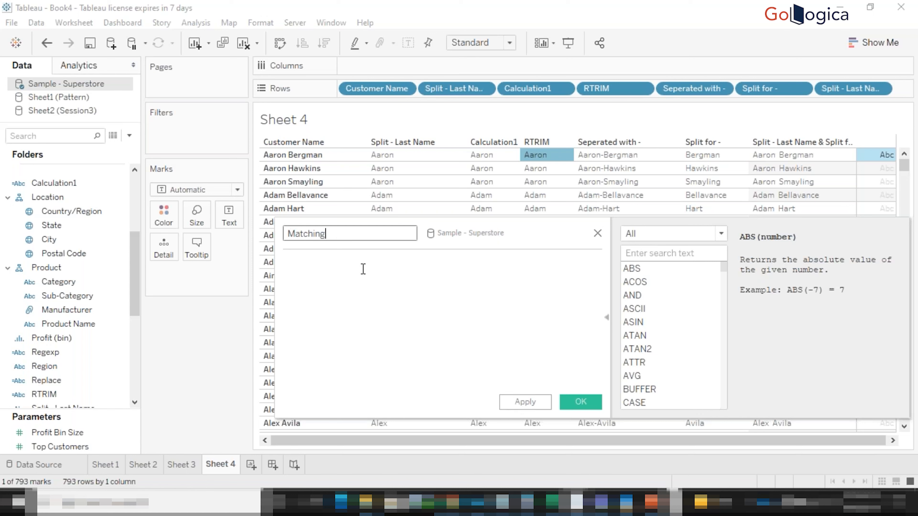
pyautogui.click(354, 270)
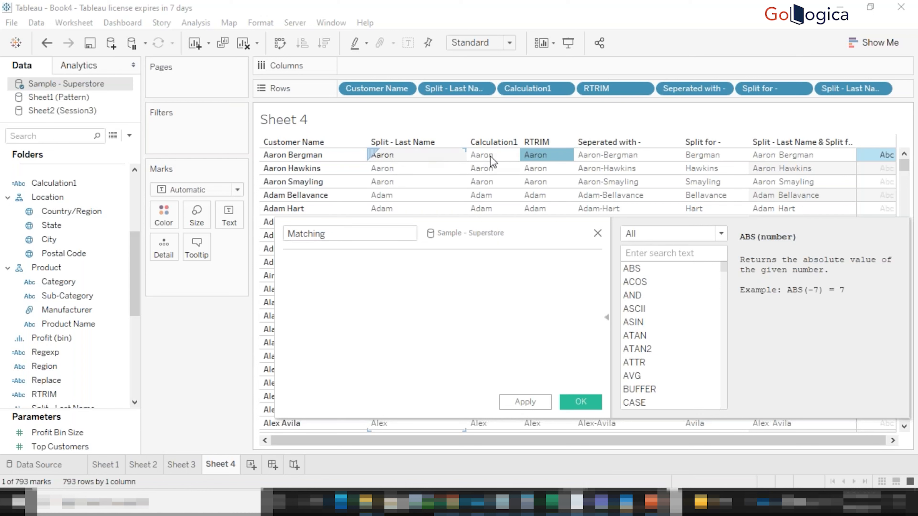
# Step: Save Matching with the formula [Split - Last Name]=[Calculation1] and add it to Rows after Split - Last Name
pyautogui.write('spl')
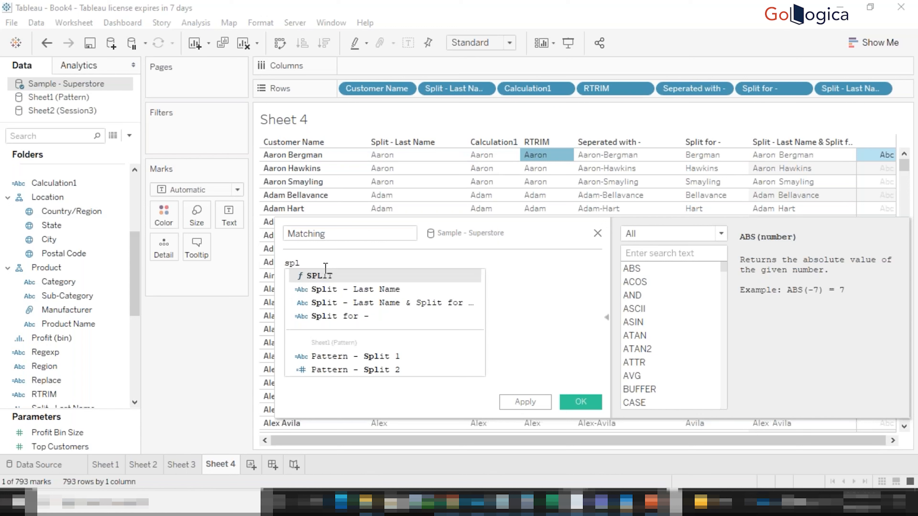
pyautogui.press('Down')
pyautogui.press('Return')
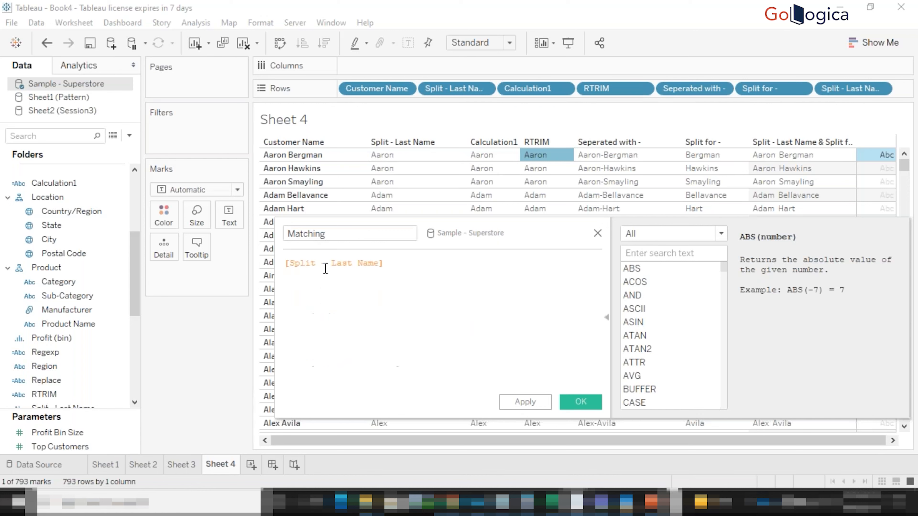
pyautogui.write('=calc')
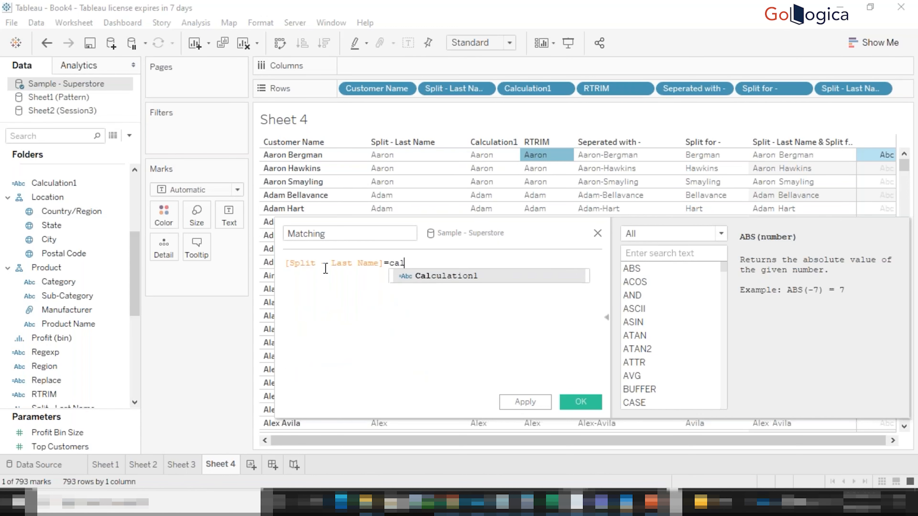
pyautogui.press('Return')
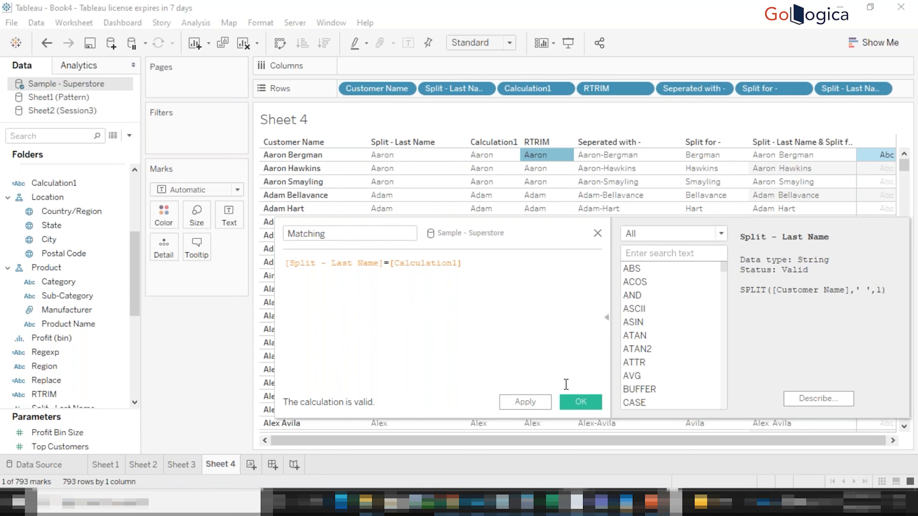
pyautogui.click(573, 402)
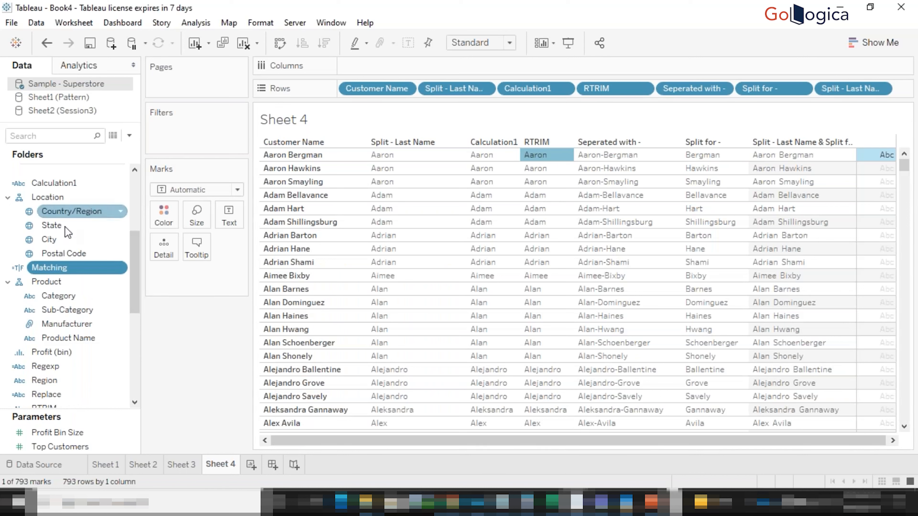
pyautogui.moveTo(64, 271)
pyautogui.mouseDown()
pyautogui.moveTo(489, 129)
pyautogui.moveTo(504, 110)
pyautogui.moveTo(494, 95)
pyautogui.mouseUp()
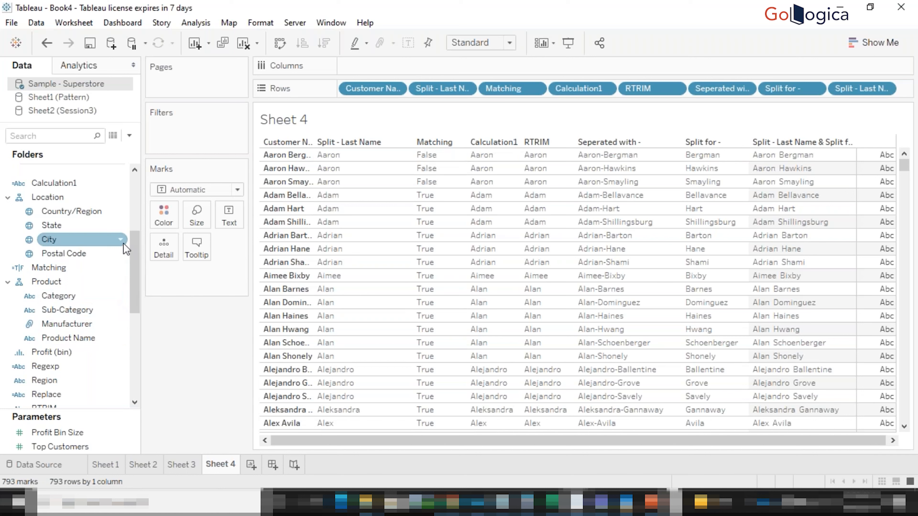
# Step: Start another calculated field and filter its function list to String functions
pyautogui.click(127, 136)
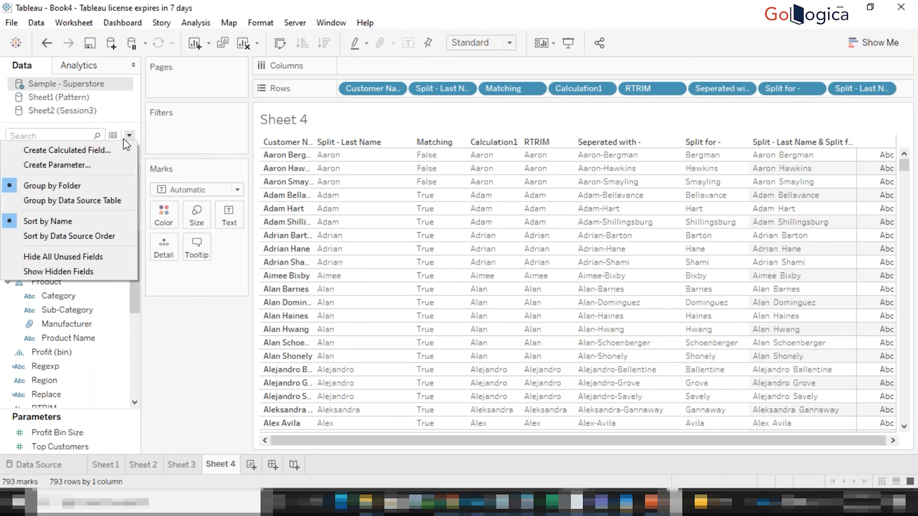
pyautogui.click(92, 149)
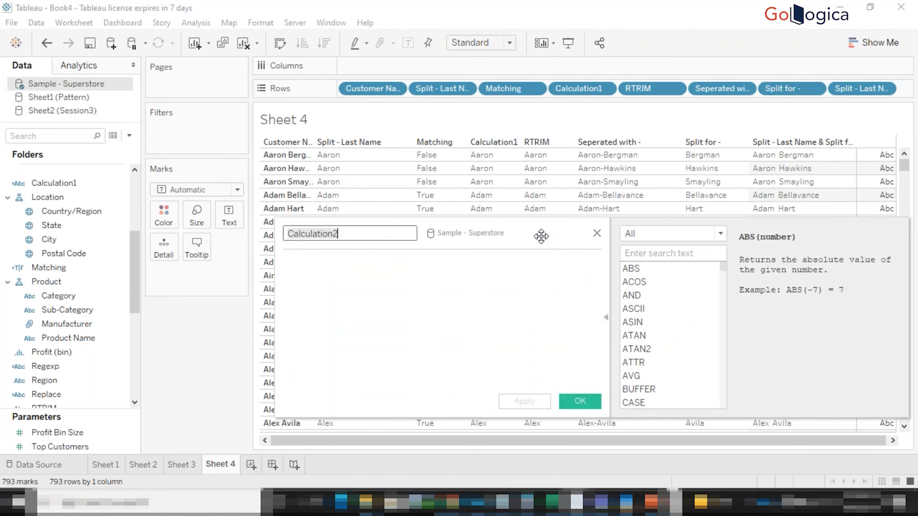
pyautogui.moveTo(541, 236); pyautogui.dragTo(457, 165)
pyautogui.click(580, 160)
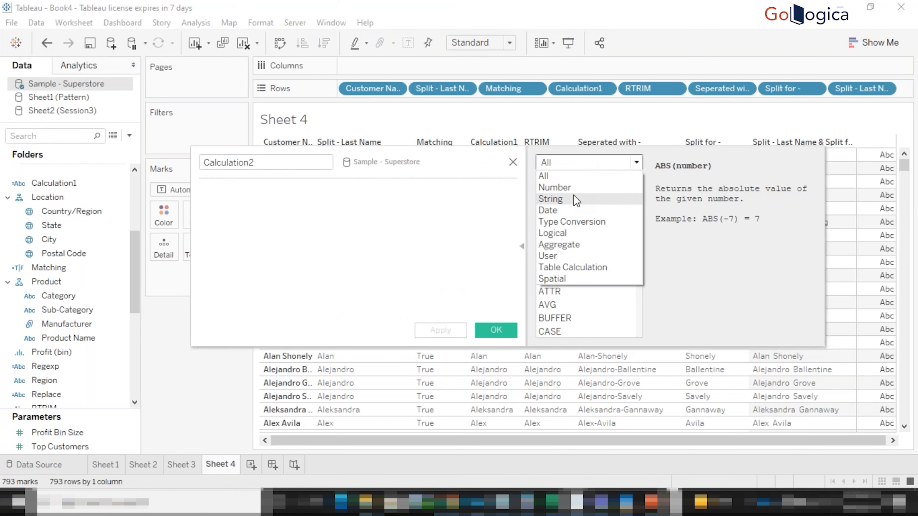
pyautogui.click(572, 202)
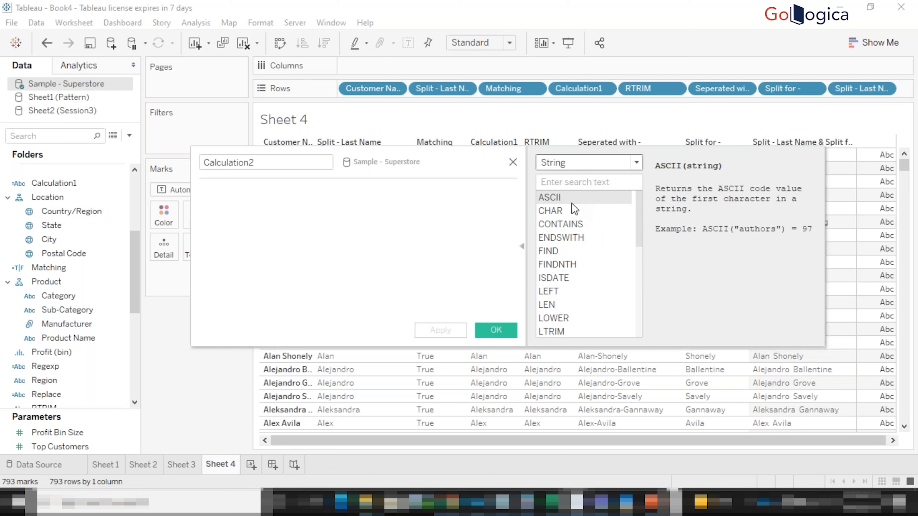
# Step: Name the new calculated field Space
pyautogui.write('SPce')
pyautogui.press('BackSpace')
pyautogui.press('BackSpace')
pyautogui.press('BackSpace')
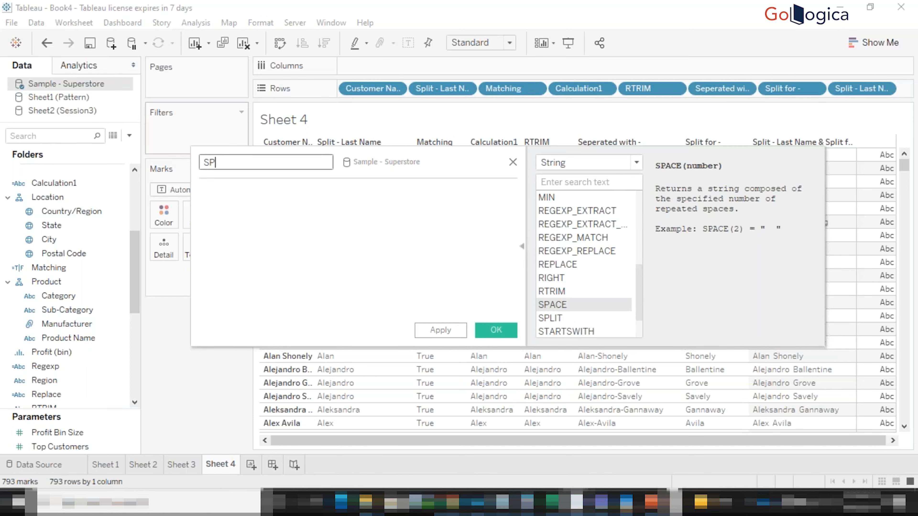
pyautogui.write('pace')
pyautogui.press('Tab')
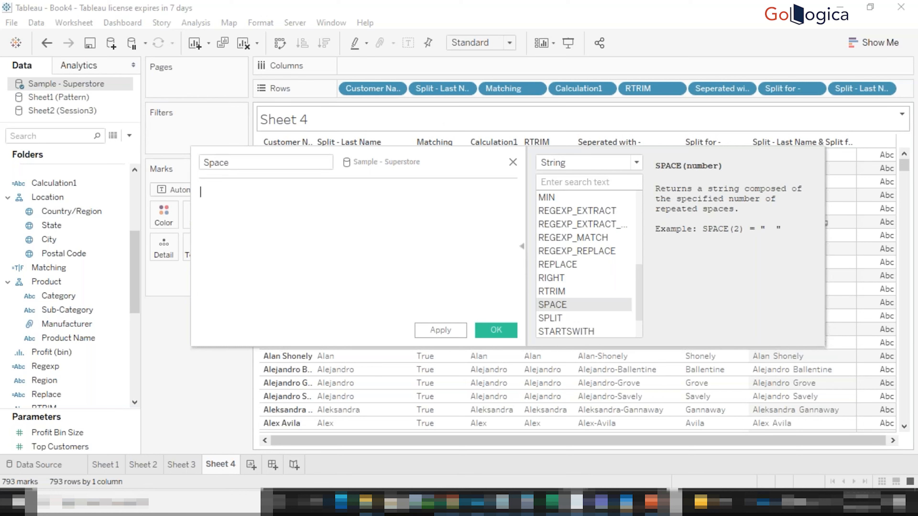
pyautogui.moveTo(451, 160); pyautogui.dragTo(473, 227)
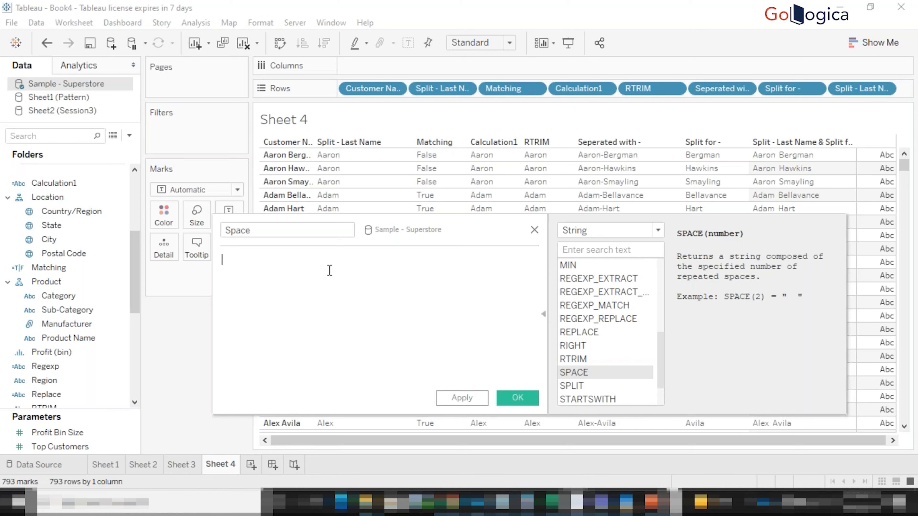
pyautogui.write('rep')
pyautogui.press('Down')
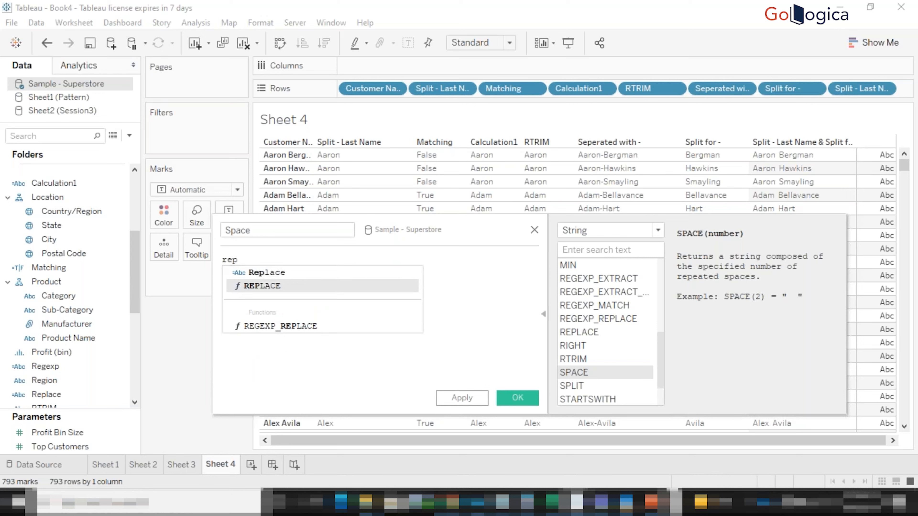
pyautogui.press('BackSpace')
pyautogui.press('BackSpace')
pyautogui.press('BackSpace')
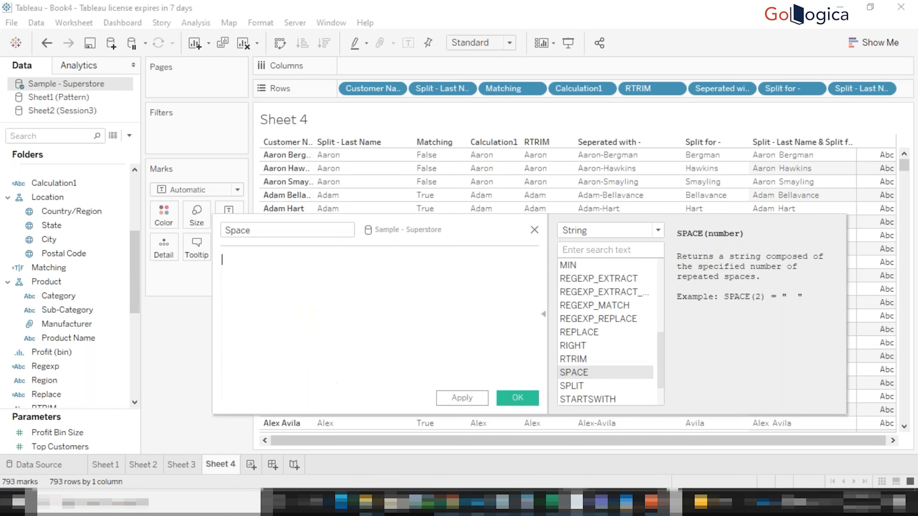
# Step: Try the formula SPACE(2) in the Space field and change its argument to 10
pyautogui.write('spa')
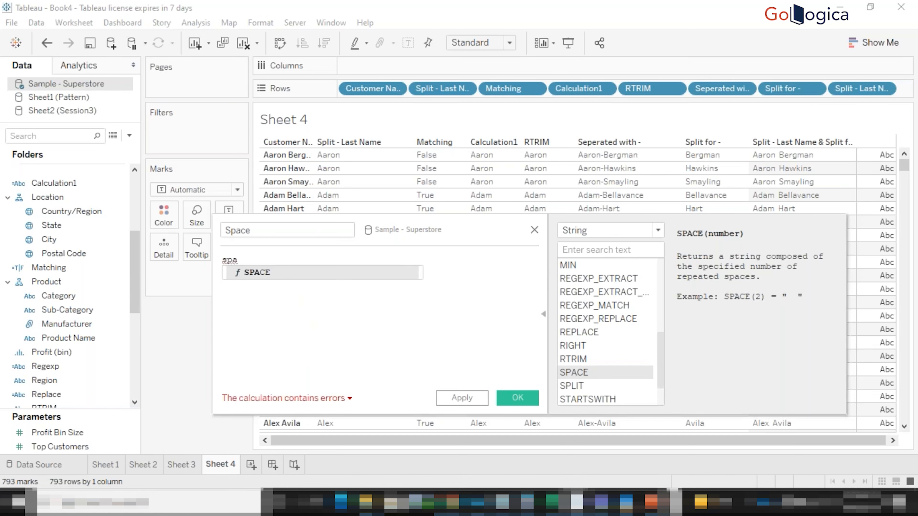
pyautogui.press('Return')
pyautogui.write('2')
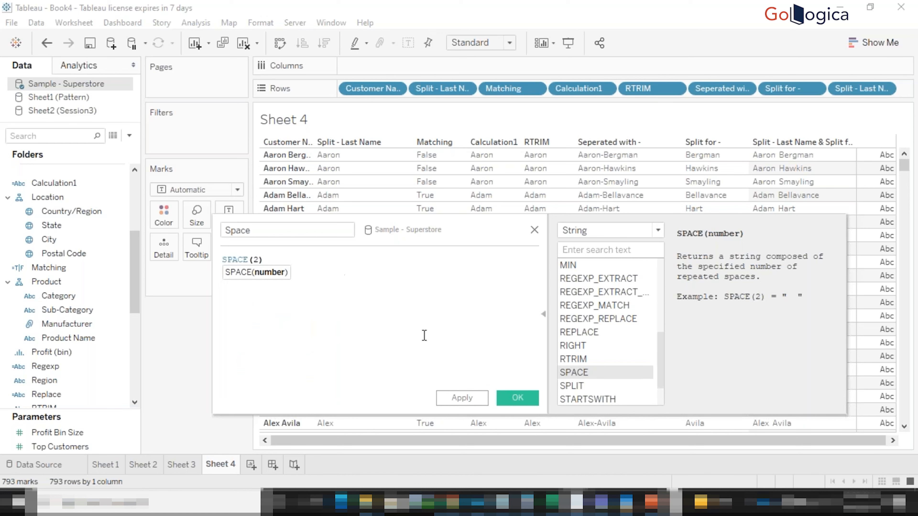
pyautogui.click(643, 26)
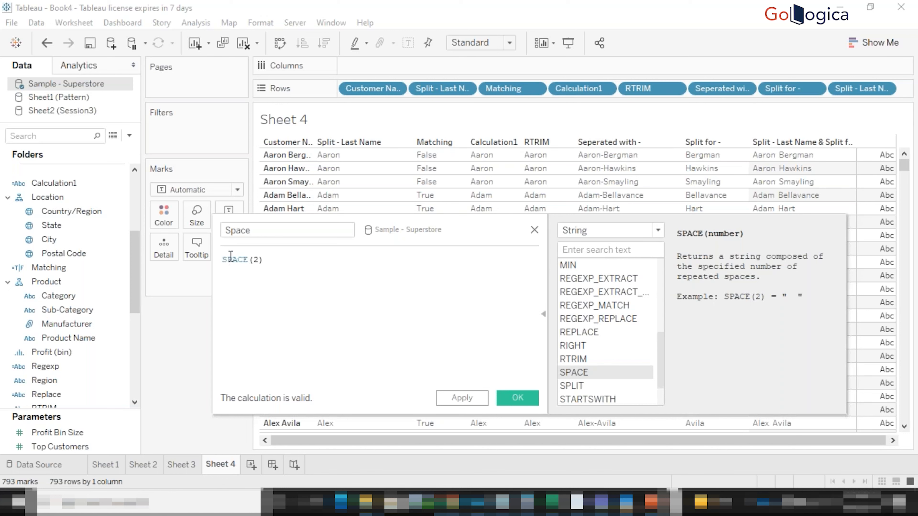
pyautogui.click(262, 260)
pyautogui.press('BackSpace')
pyautogui.write('10')
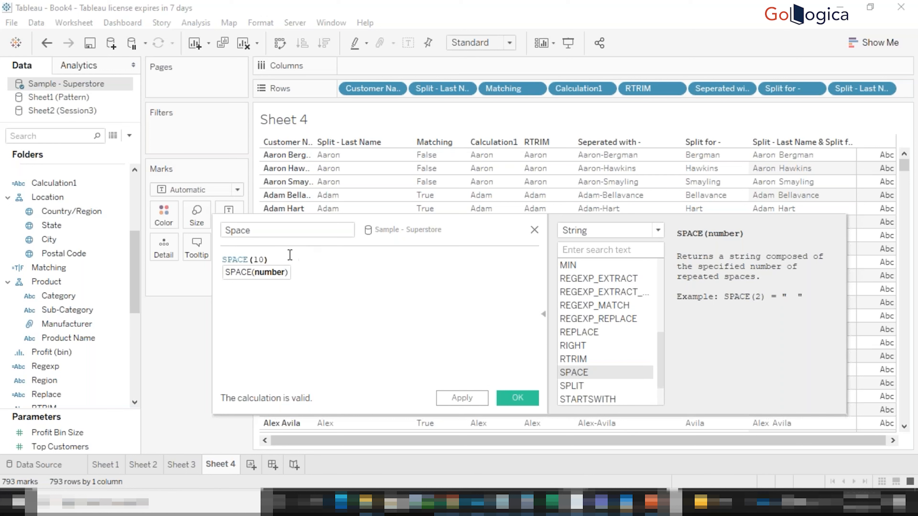
# Step: Replace the whole Space formula with a REPLACE function that takes [Customer Name] as its string
pyautogui.moveTo(268, 259); pyautogui.dragTo(218, 257)
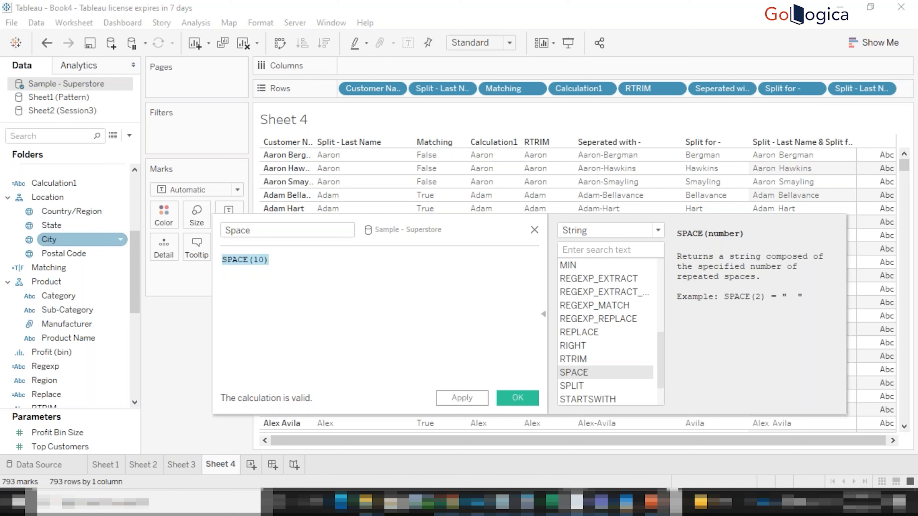
pyautogui.write('re')
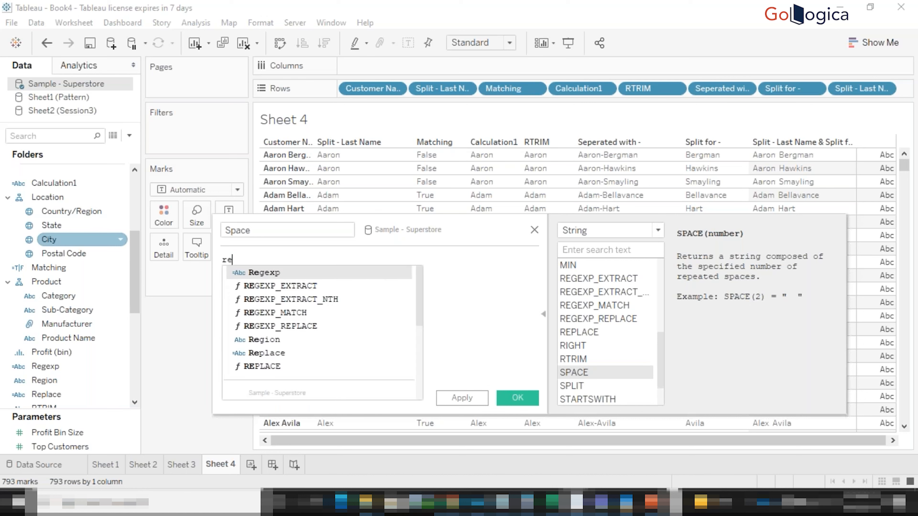
pyautogui.write('pl')
pyautogui.press('Down')
pyautogui.press('Return')
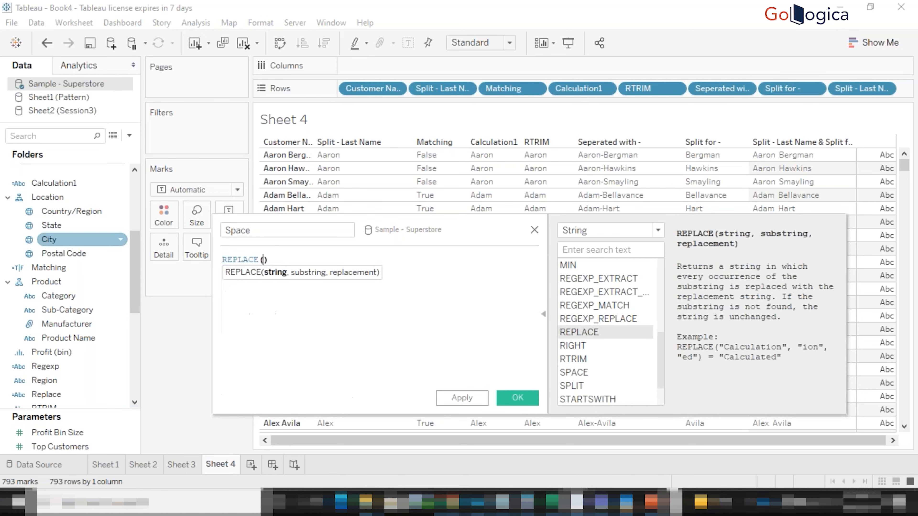
pyautogui.write('cust')
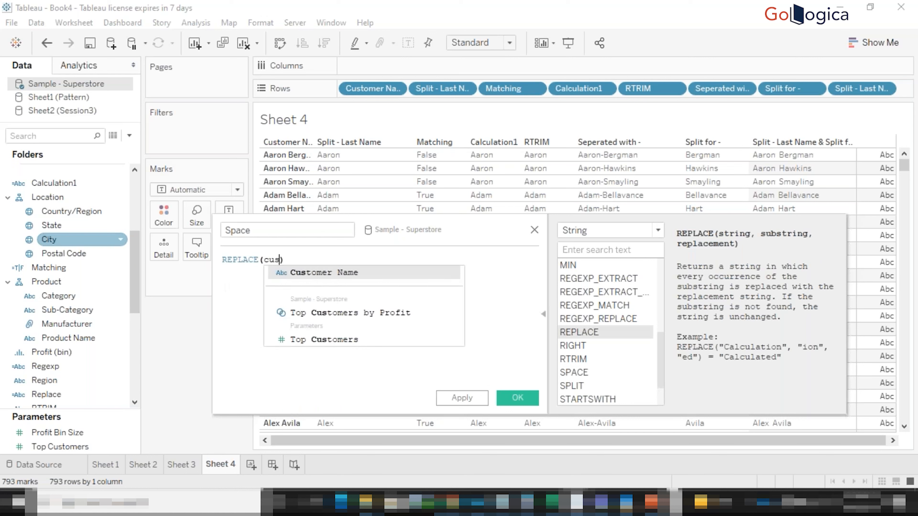
pyautogui.press('Return')
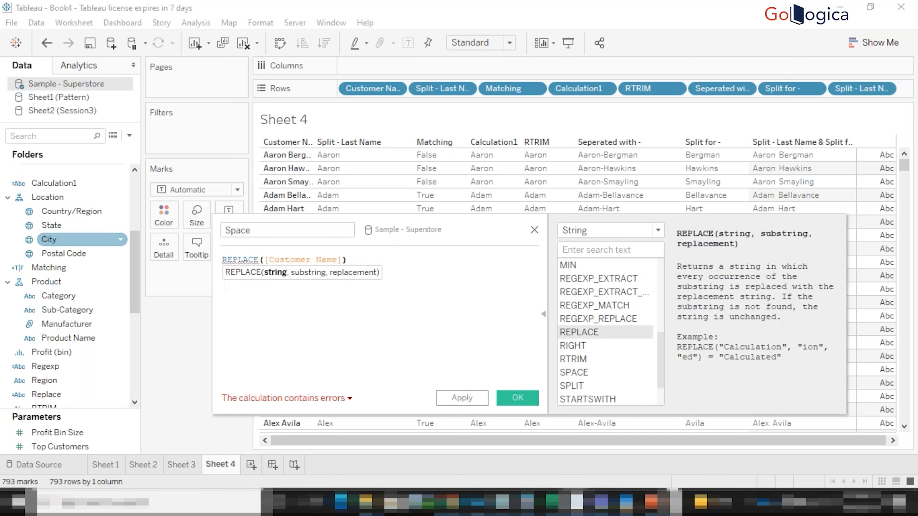
# Step: Complete the REPLACE arguments with an empty substring '' and the replacement SPACE(10)
pyautogui.write(',')
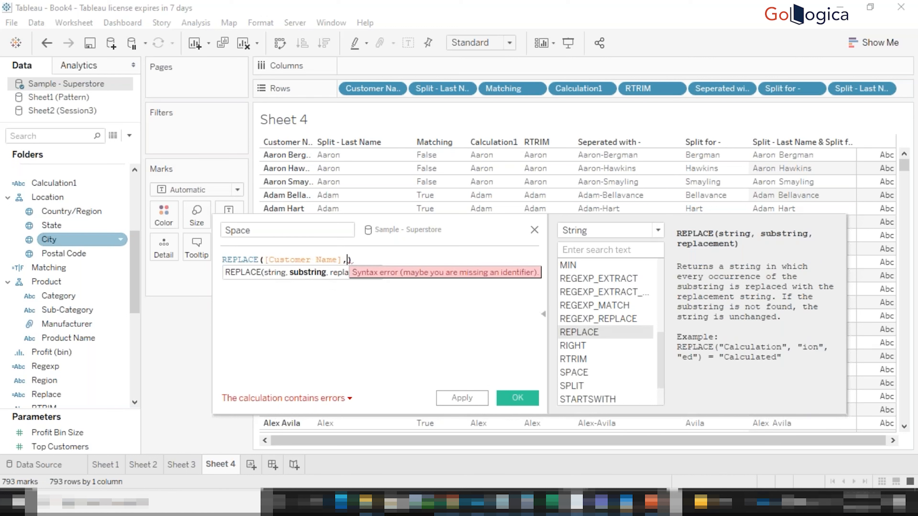
pyautogui.write("' '")
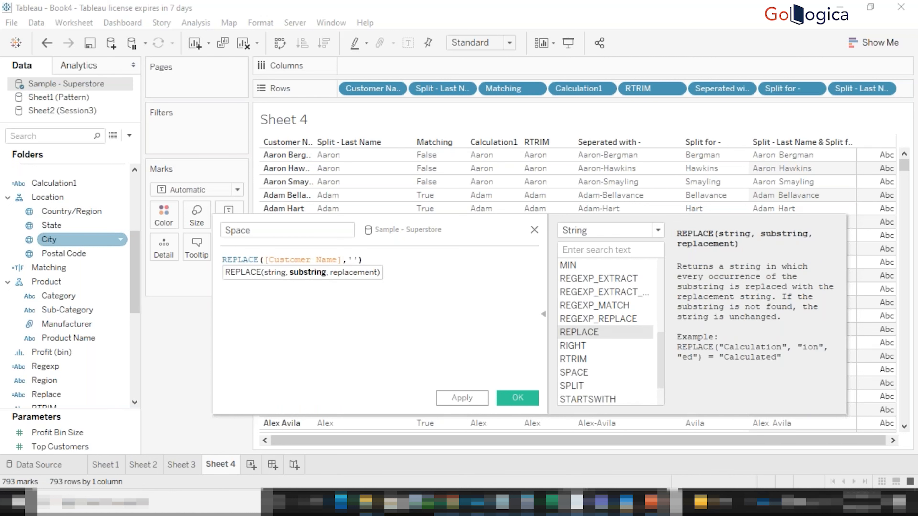
pyautogui.write(',')
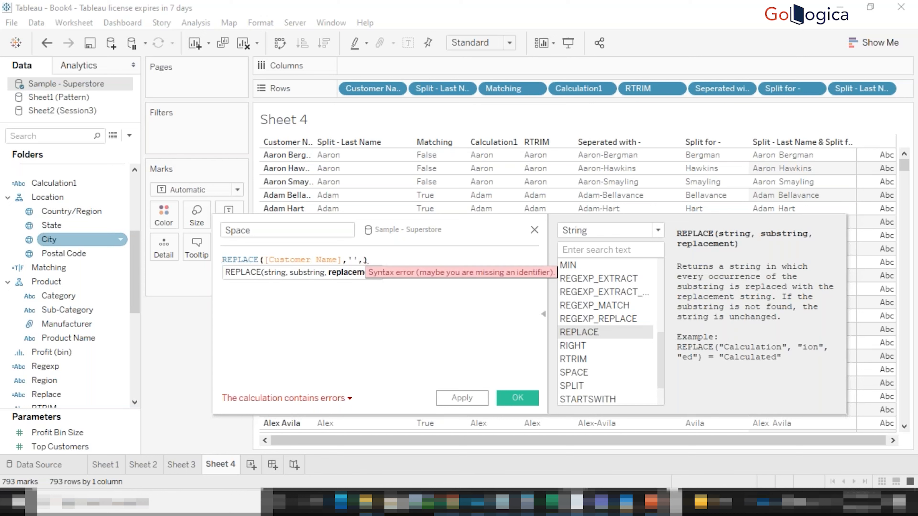
pyautogui.write('spac')
pyautogui.press('Return')
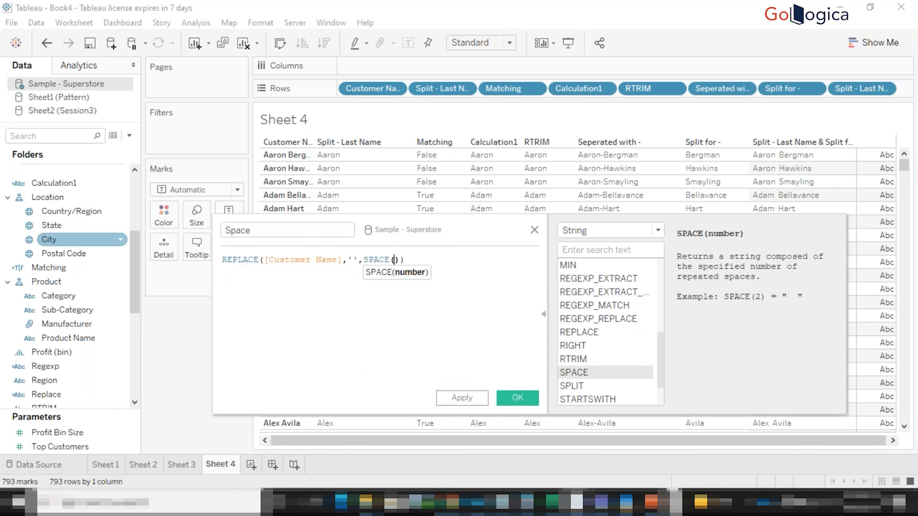
pyautogui.write('10')
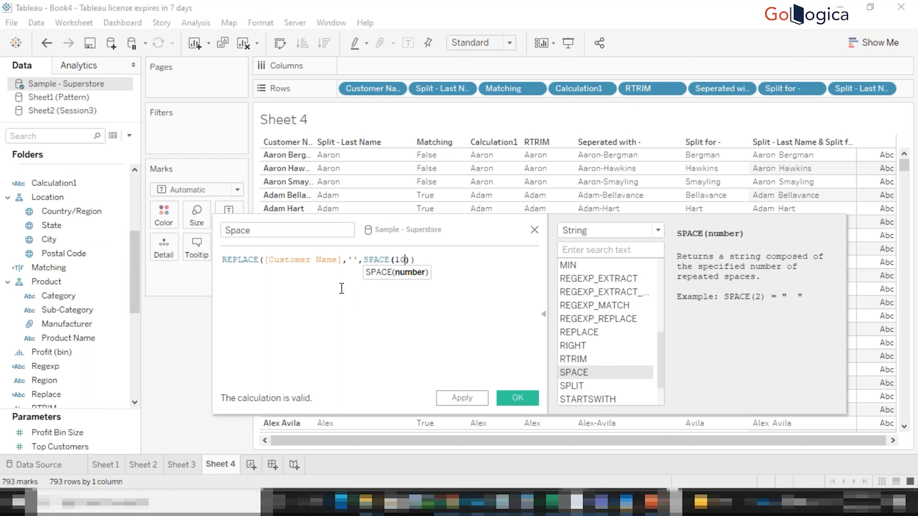
# Step: Apply the Space calculation, add the field to Rows right after Customer Name, and widen its column
pyautogui.click(63, 135)
pyautogui.write('spa')
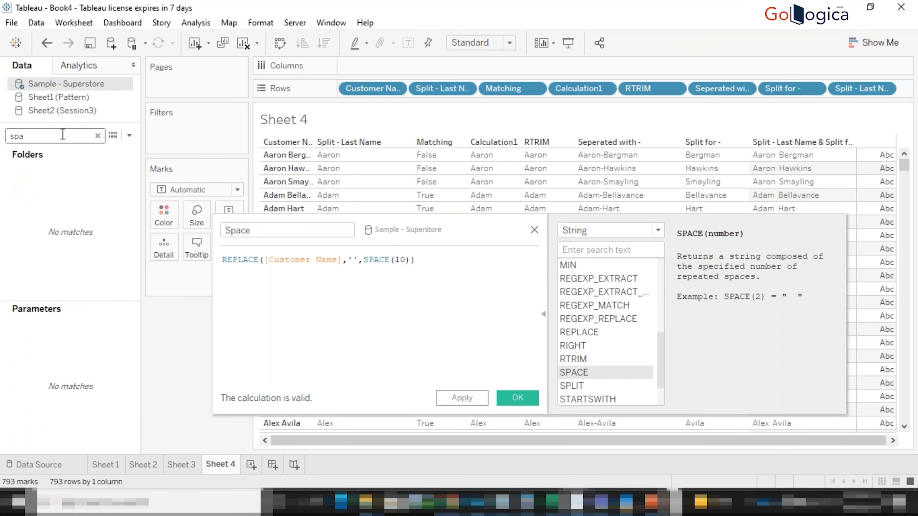
pyautogui.click(461, 400)
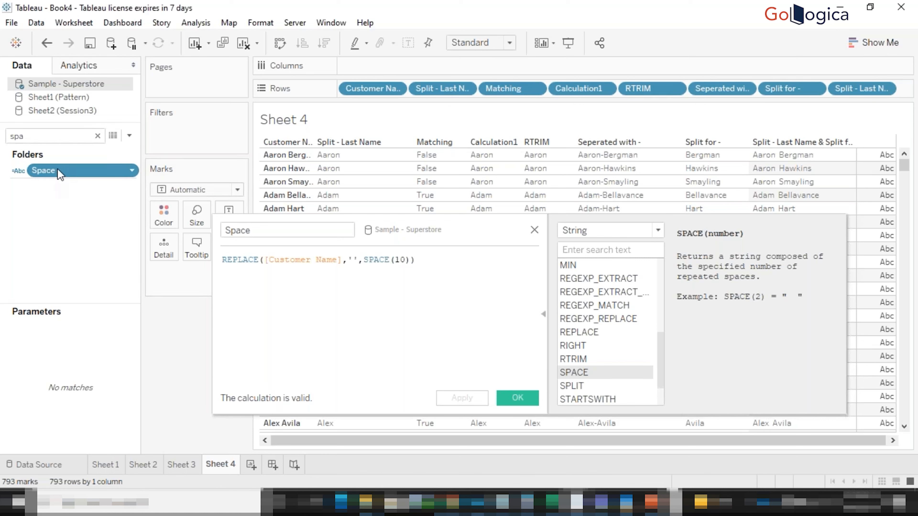
pyautogui.moveTo(60, 173)
pyautogui.mouseDown()
pyautogui.moveTo(426, 91)
pyautogui.moveTo(401, 96)
pyautogui.mouseUp()
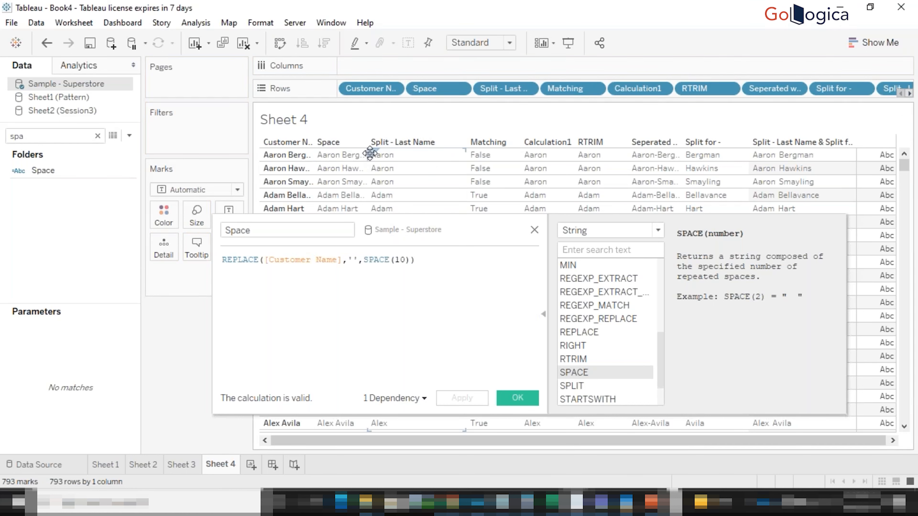
pyautogui.moveTo(368, 151); pyautogui.dragTo(480, 151)
# Step: Change the substring in the Space formula to a single space ' ' and apply it
pyautogui.click(355, 259)
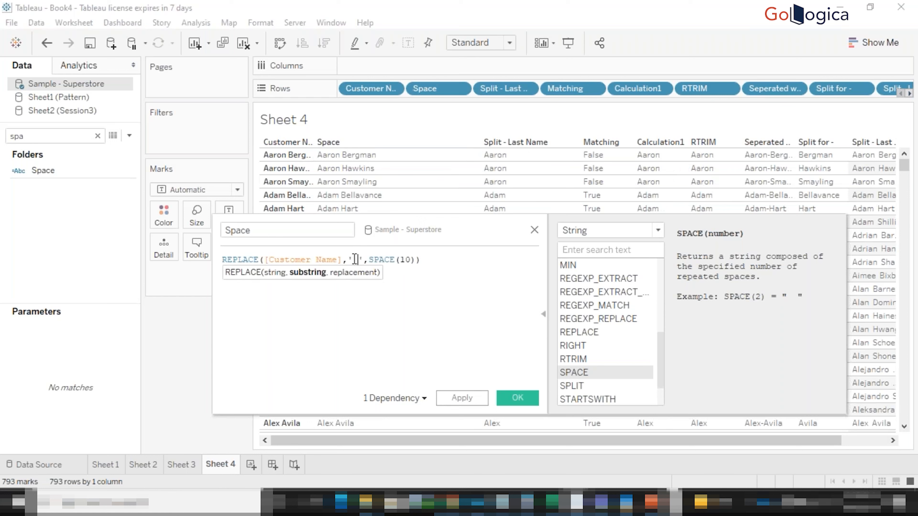
pyautogui.click(462, 397)
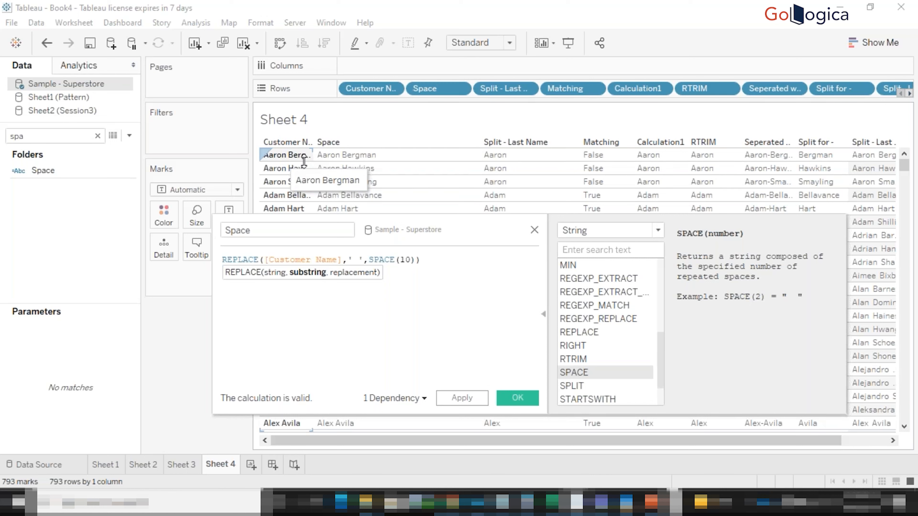
pyautogui.click(461, 398)
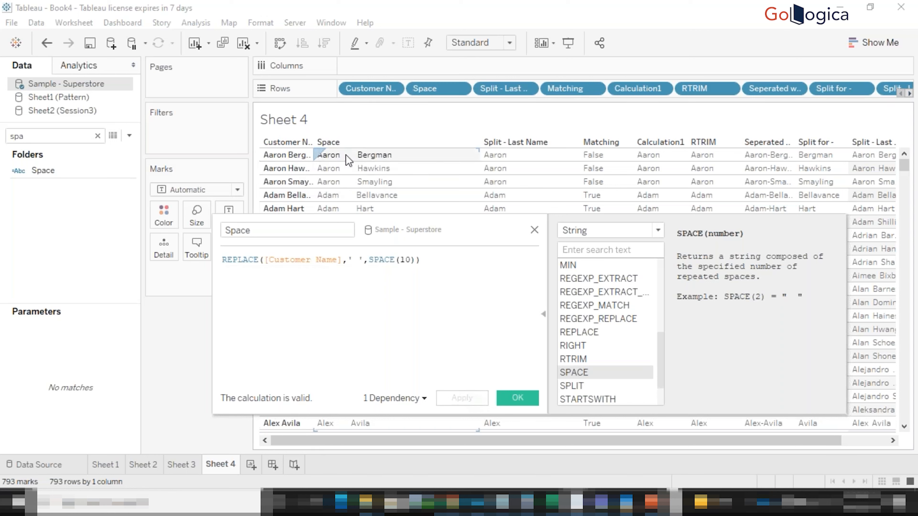
# Step: Set the replacement to SPACE(100), apply it, and widen the Space column to fit the full names
pyautogui.click(410, 258)
pyautogui.write('0')
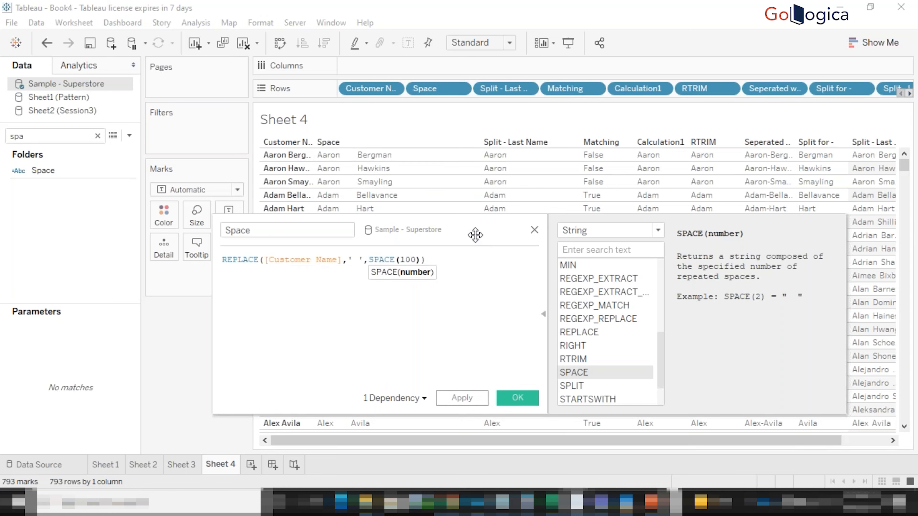
pyautogui.click(459, 398)
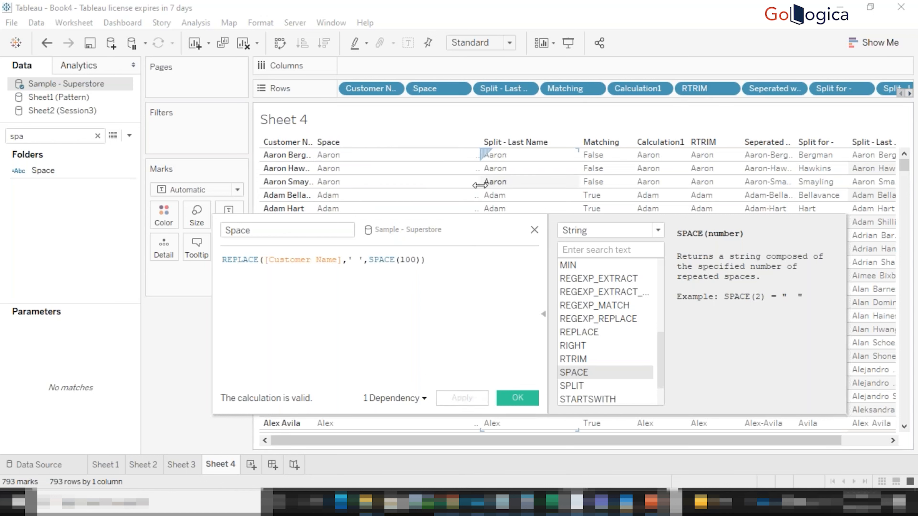
pyautogui.moveTo(480, 183); pyautogui.dragTo(761, 181)
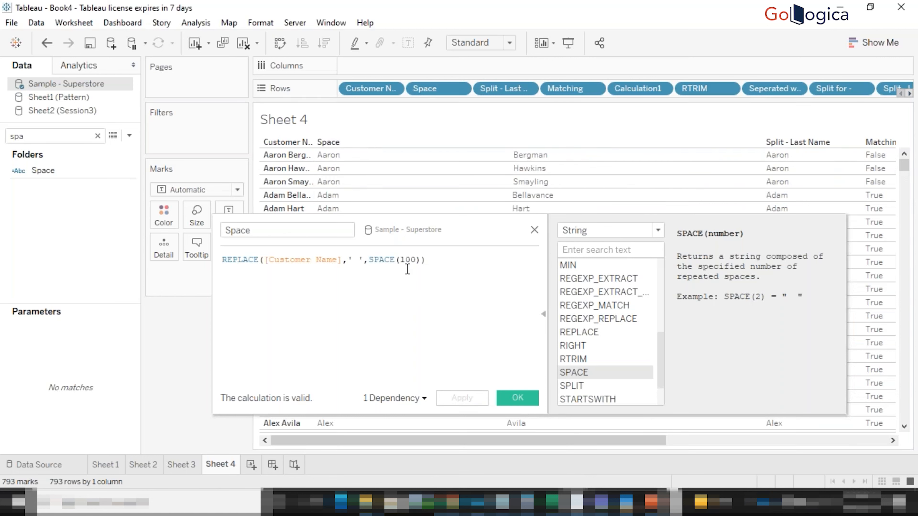
# Step: Try a quoted literal of two spaces as the replacement instead of SPACE(100) and apply it
pyautogui.moveTo(422, 260); pyautogui.dragTo(368, 260)
pyautogui.write("'")
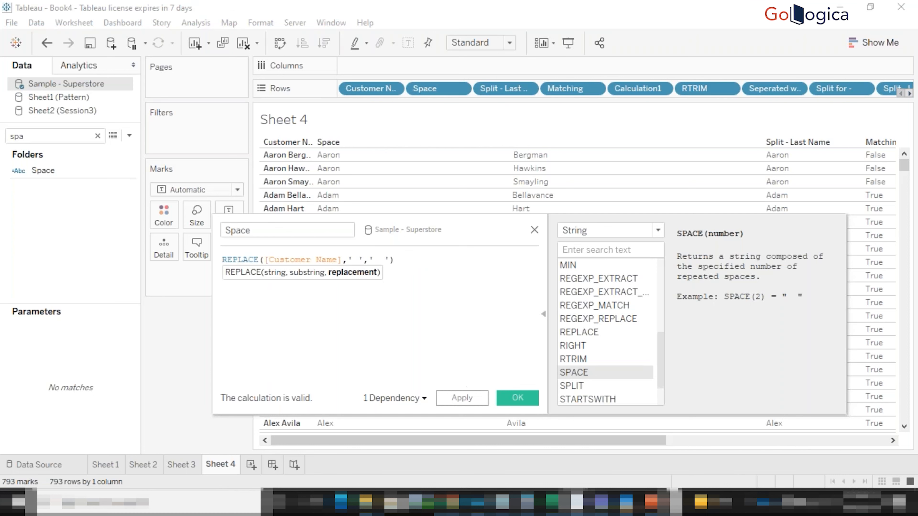
pyautogui.click(462, 398)
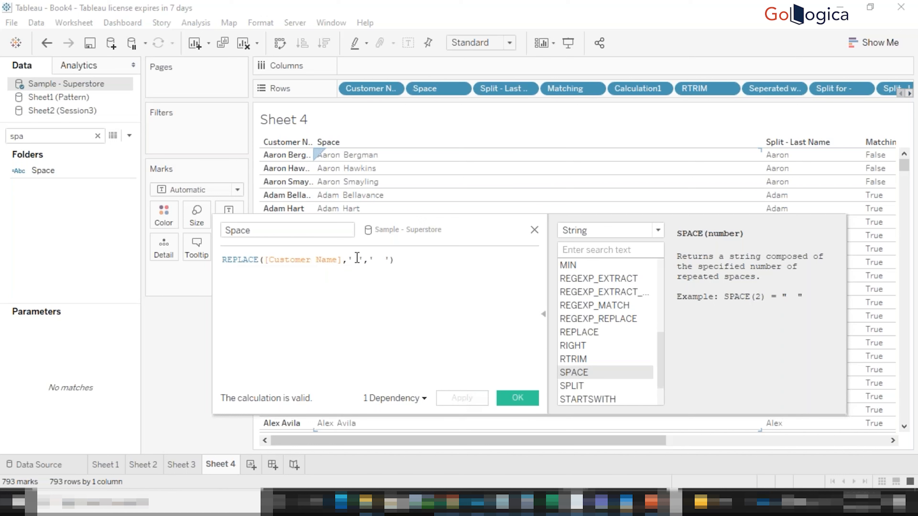
# Step: Set the replacement in the Space formula to SPACE(10) and save the calculated field
pyautogui.click(384, 260)
pyautogui.press('BackSpace')
pyautogui.press('BackSpace')
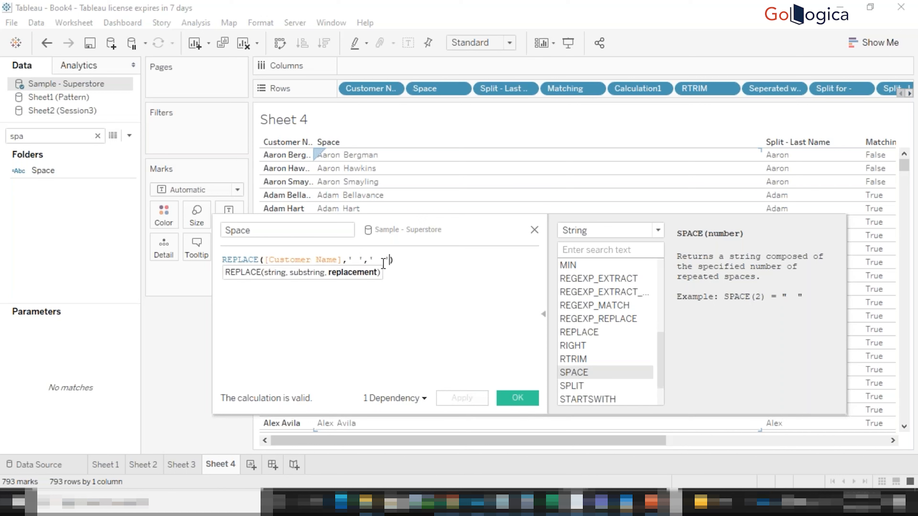
pyautogui.press('BackSpace')
pyautogui.write('SPACE(10)')
pyautogui.click(452, 398)
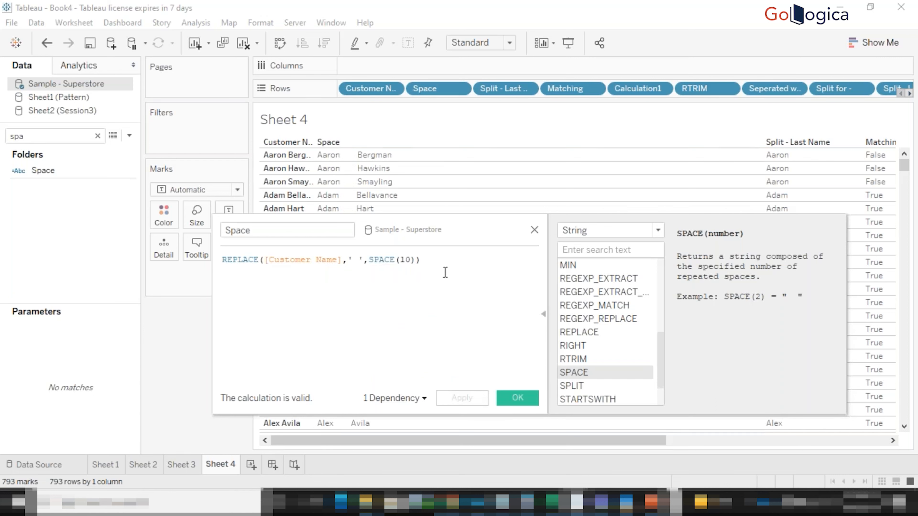
pyautogui.moveTo(427, 259); pyautogui.dragTo(201, 234)
pyautogui.click(517, 397)
# Step: Start a new calculated field and view the descriptions of the SPLIT and STARTSWITH functions
pyautogui.click(129, 136)
pyautogui.click(170, 149)
pyautogui.moveTo(658, 288); pyautogui.dragTo(658, 376)
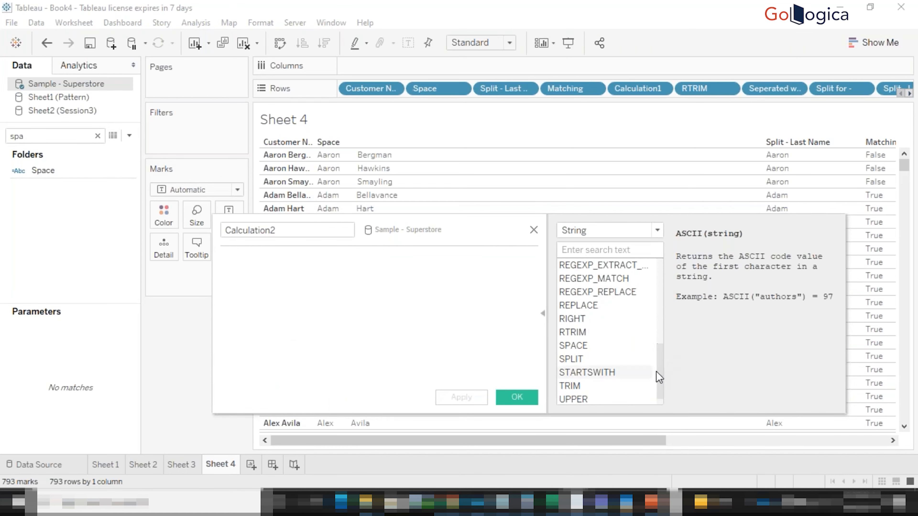
pyautogui.click(593, 360)
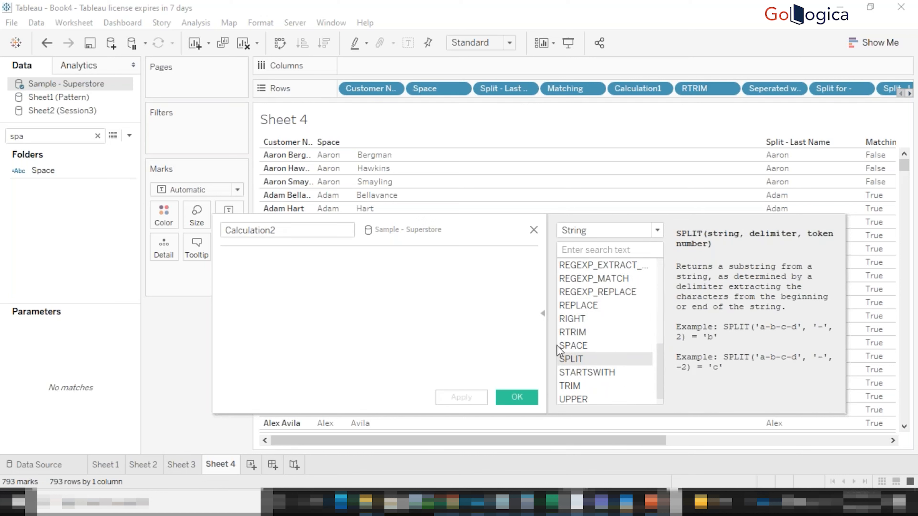
pyautogui.click(604, 374)
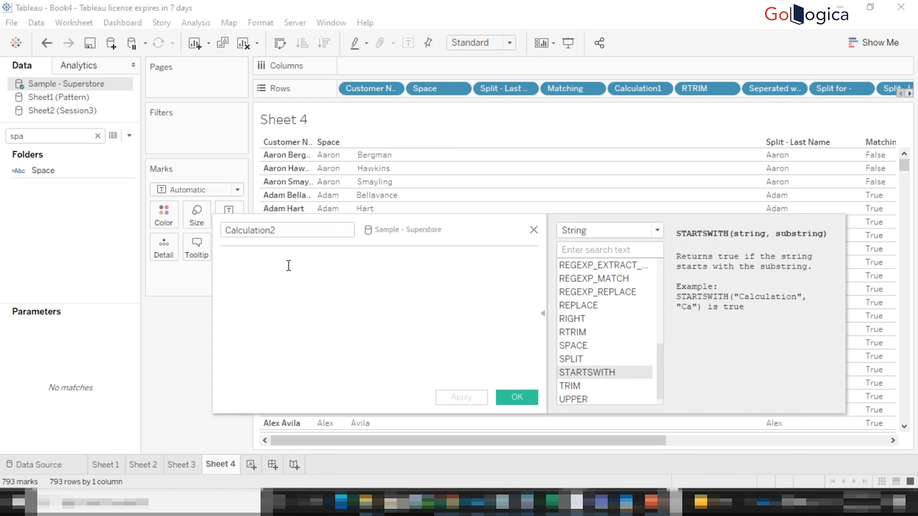
# Step: Name the new calculated field "starts with"
pyautogui.click(285, 227)
pyautogui.press('BackSpace')
pyautogui.press('BackSpace')
pyautogui.press('BackSpace')
pyautogui.press('BackSpace')
pyautogui.press('BackSpace')
pyautogui.press('BackSpace')
pyautogui.press('BackSpace')
pyautogui.press('BackSpace')
pyautogui.press('BackSpace')
pyautogui.press('BackSpace')
pyautogui.press('BackSpace')
pyautogui.press('BackSpace')
pyautogui.write('starts with')
pyautogui.press('Tab')
# Step: Define the field as STARTSWITH([Customer Name],'Adam'), save it, and put it in place of Space in the table's rows
pyautogui.write('STARTSWITH()')
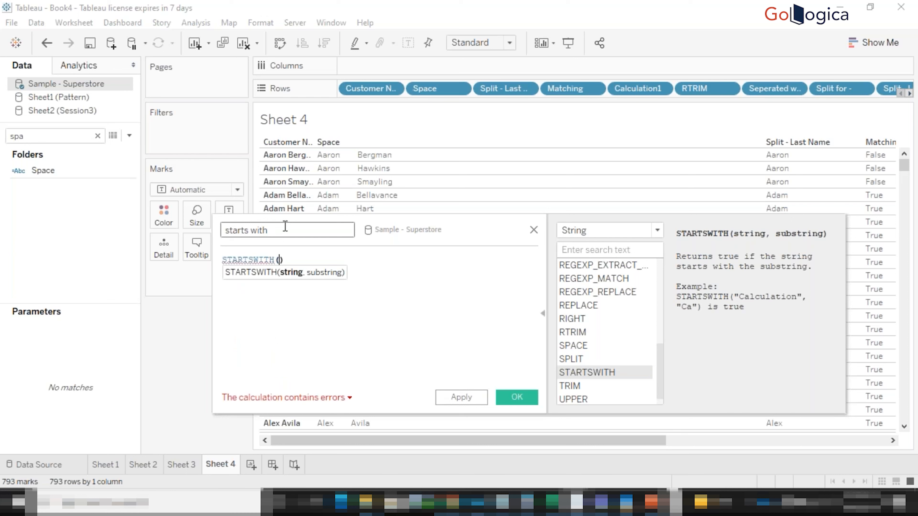
pyautogui.write('cust')
pyautogui.press('Return')
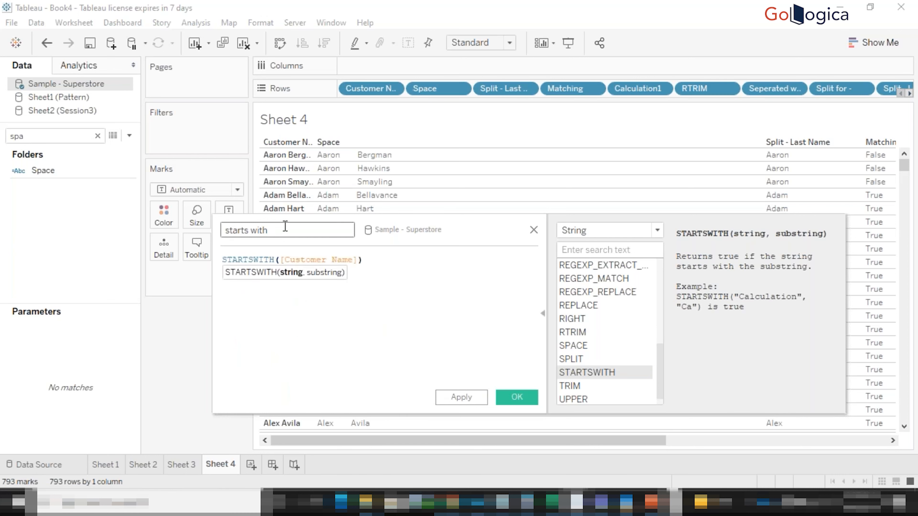
pyautogui.write(',')
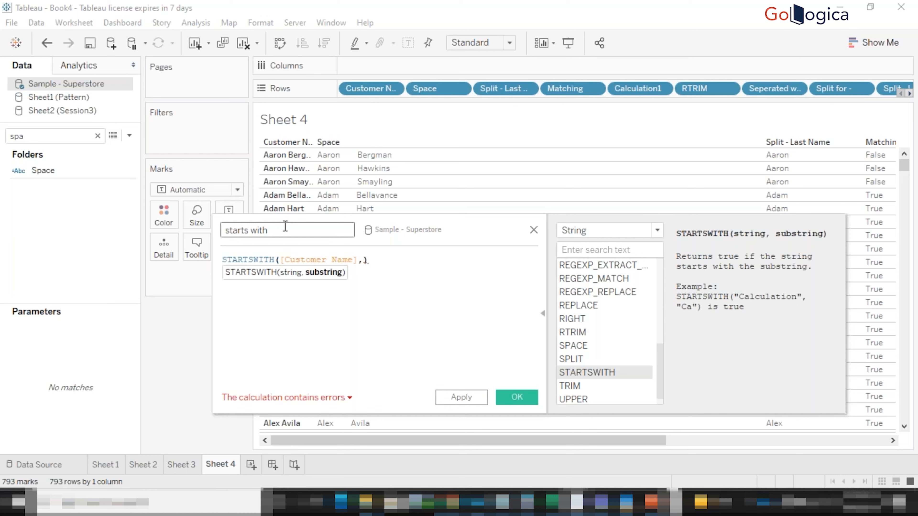
pyautogui.write("Name],'Adam")
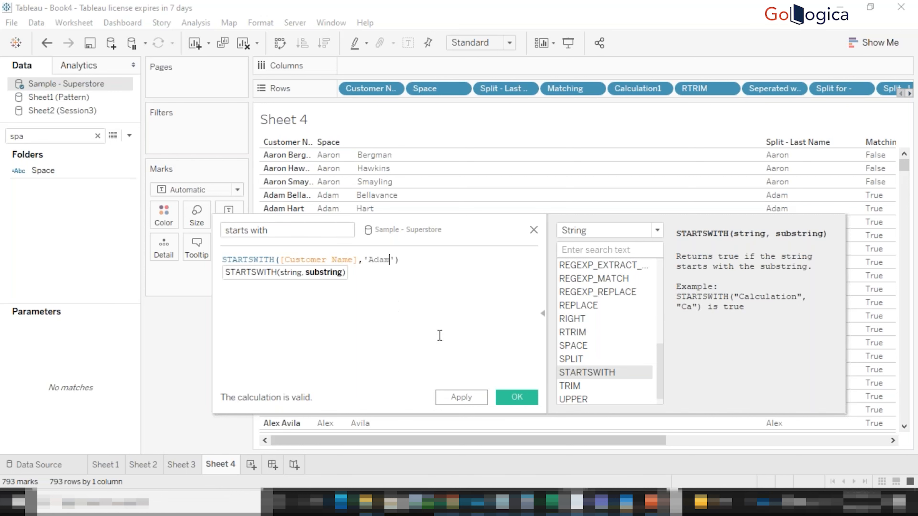
pyautogui.click(517, 397)
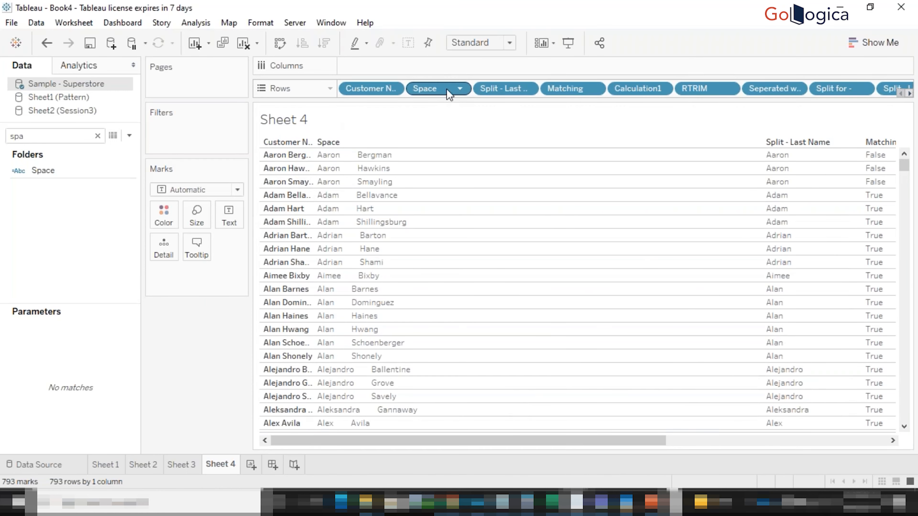
pyautogui.moveTo(447, 88); pyautogui.dragTo(192, 372)
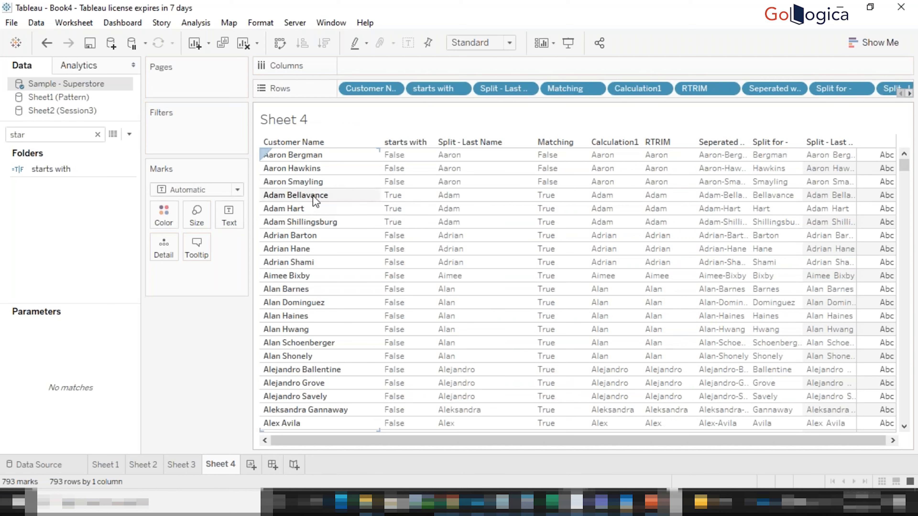
# Step: Filter the table on the starts with field, keeping only the True value
pyautogui.click(55, 171)
pyautogui.moveTo(55, 171); pyautogui.dragTo(195, 132)
pyautogui.click(347, 181)
pyautogui.click(456, 387)
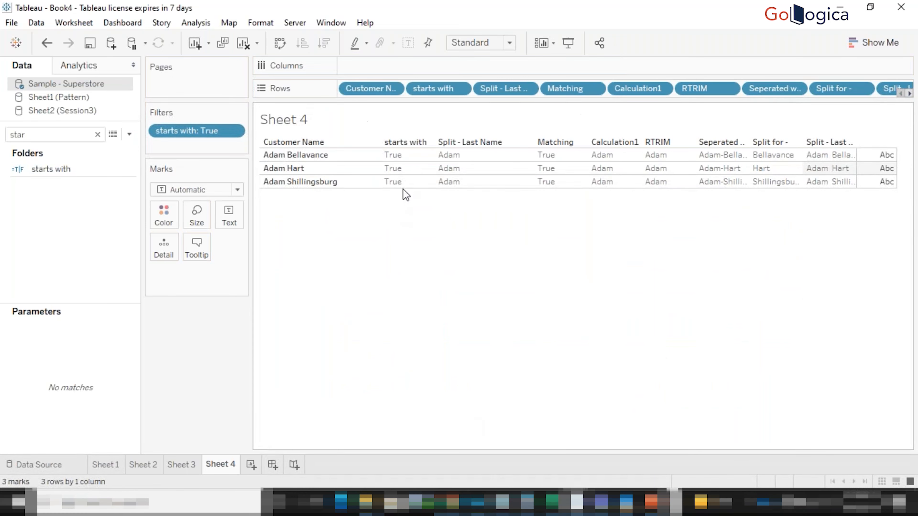
# Step: Include the False value alongside True in the starts with filter
pyautogui.doubleClick(188, 131)
pyautogui.click(332, 149)
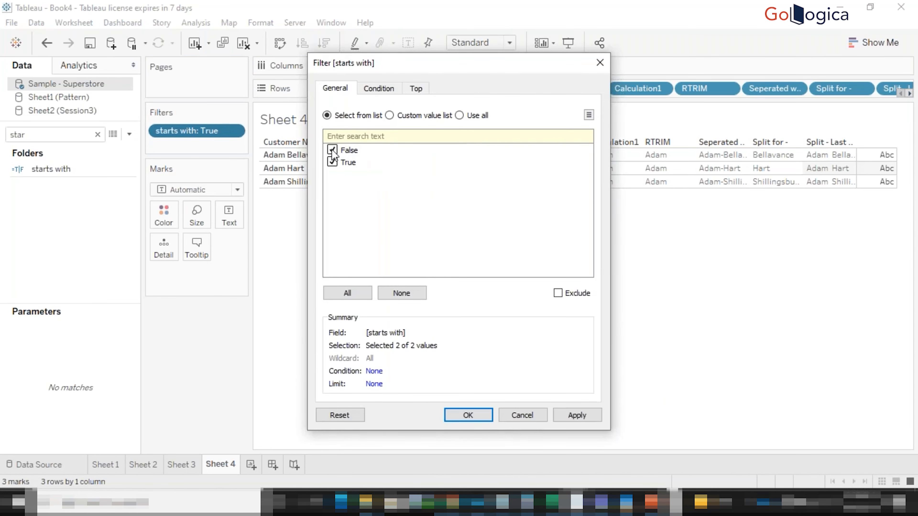
pyautogui.click(468, 415)
# Step: Open the starts with formula for editing and insert "if" on its own line above the STARTSWITH expression
pyautogui.rightClick(56, 169)
pyautogui.click(77, 237)
pyautogui.click(223, 260)
pyautogui.press('Return')
pyautogui.press('Up')
pyautogui.write('if cus')
pyautogui.press('BackSpace')
pyautogui.press('BackSpace')
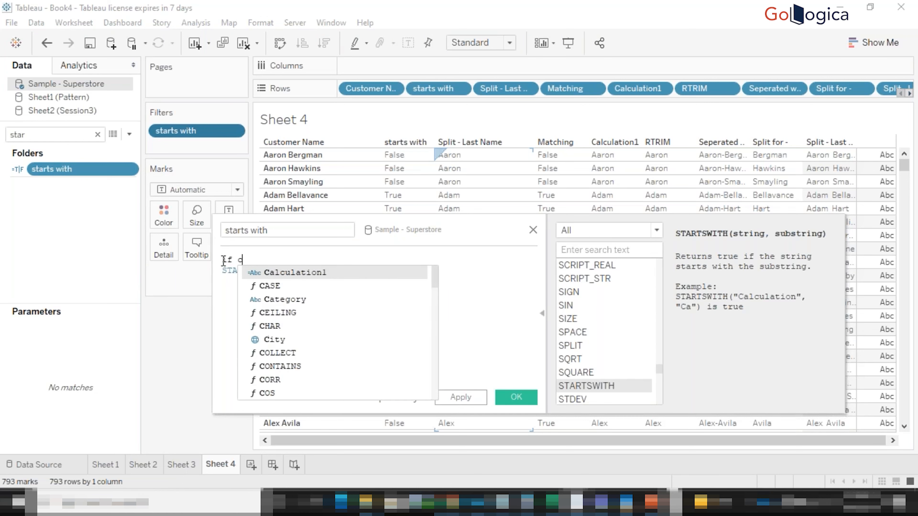
pyautogui.press('BackSpace')
# Step: Complete the starts with formula with THEN 'Adam' ELSE [Customer Name] END, apply it and save the field
pyautogui.click(416, 269)
pyautogui.write('th')
pyautogui.press('Return')
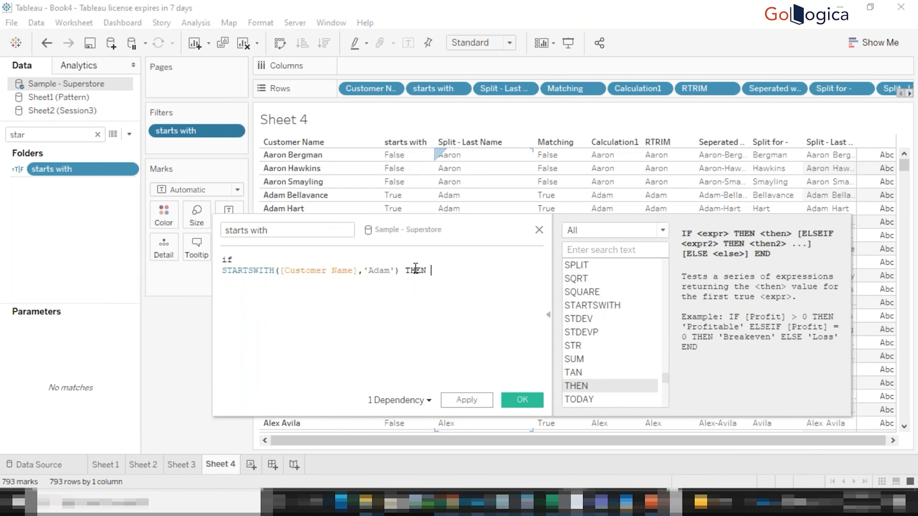
pyautogui.write("'Adam'")
pyautogui.press('Return')
pyautogui.write('ELSE [Customer Name] END')
pyautogui.click(466, 400)
pyautogui.moveTo(469, 221); pyautogui.dragTo(469, 263)
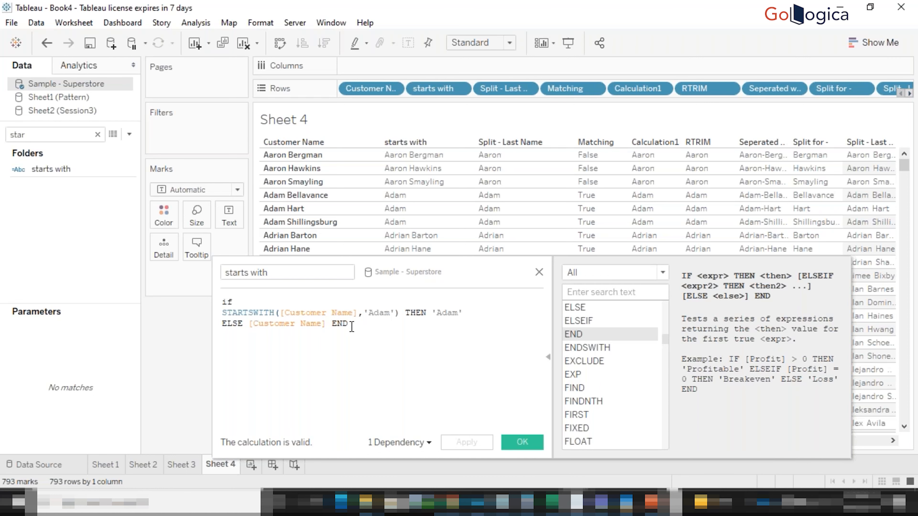
pyautogui.click(523, 443)
# Step: Start a new calculated field and view the description of the TRIM function among the string functions
pyautogui.click(129, 134)
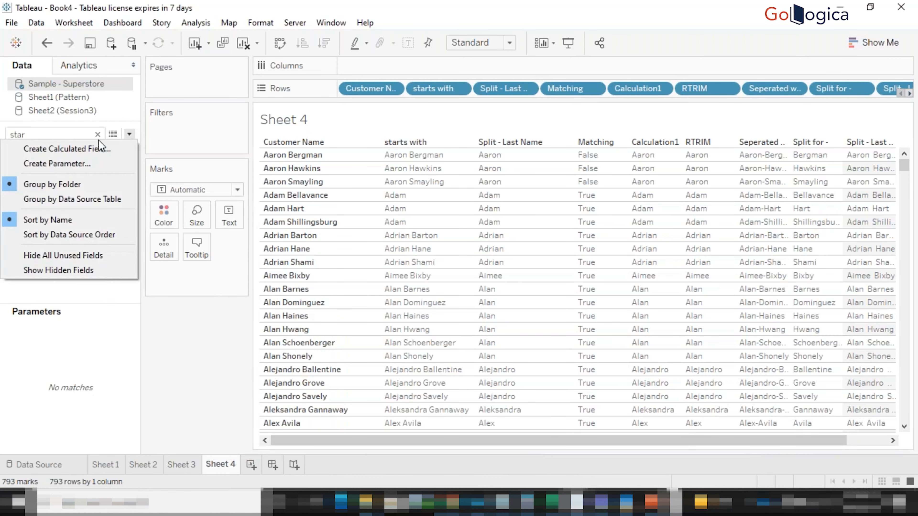
pyautogui.click(92, 147)
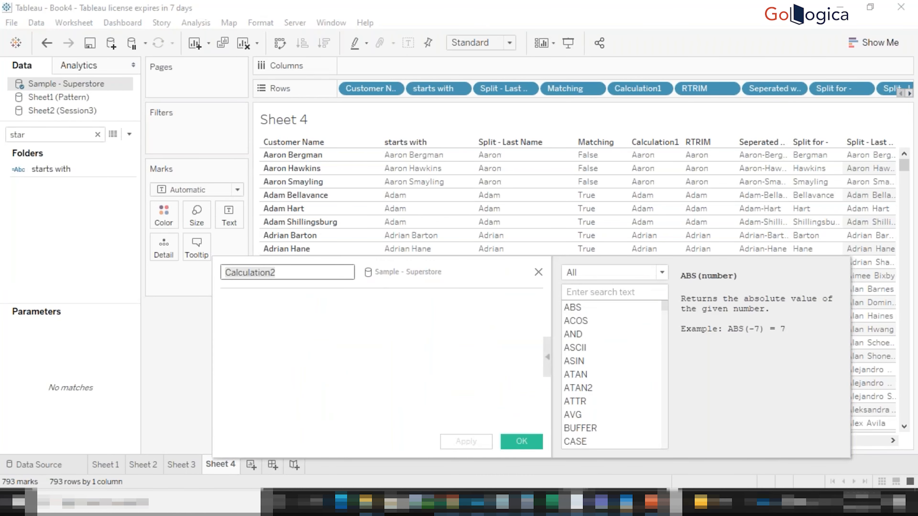
pyautogui.click(645, 273)
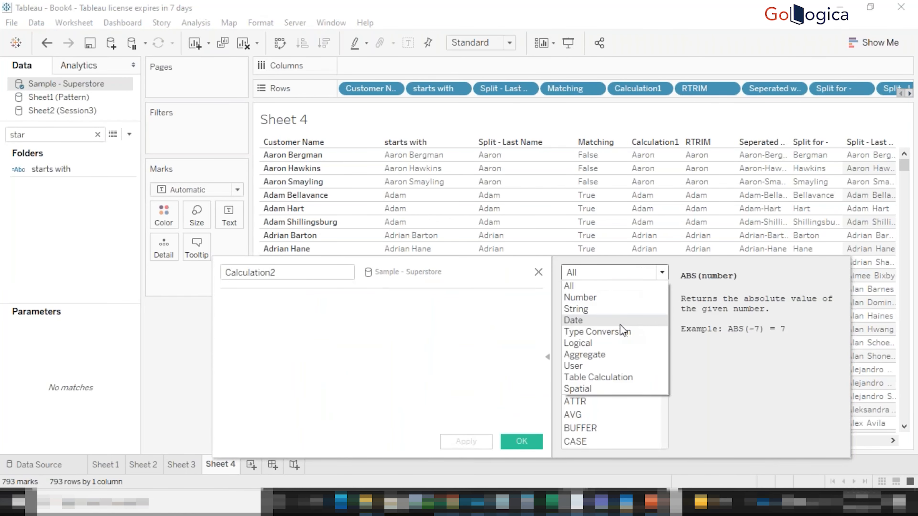
pyautogui.click(616, 309)
pyautogui.scroll(-5, 611, 361)
pyautogui.click(575, 428)
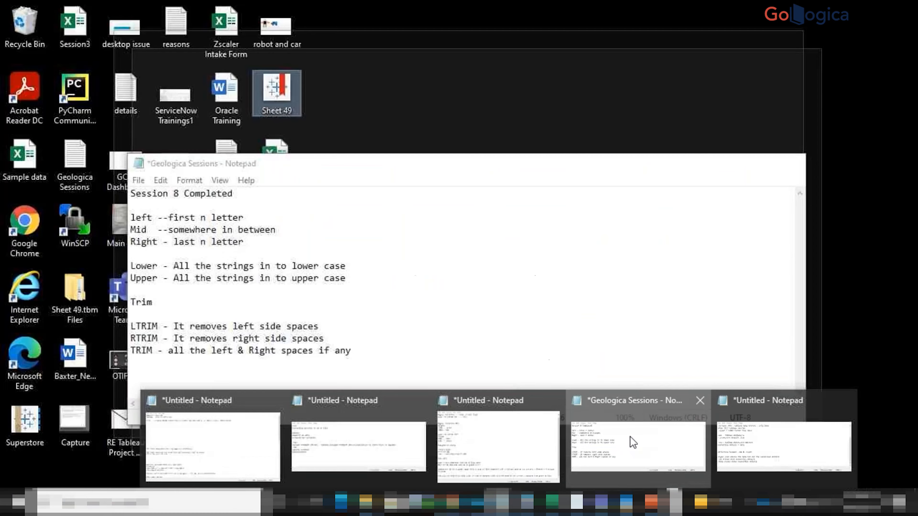
# Step: Switch to the Geologica Sessions notes in Notepad, review the LTRIM, RTRIM and TRIM lines, and return to Tableau to close the empty calculated field
pyautogui.click(630, 441)
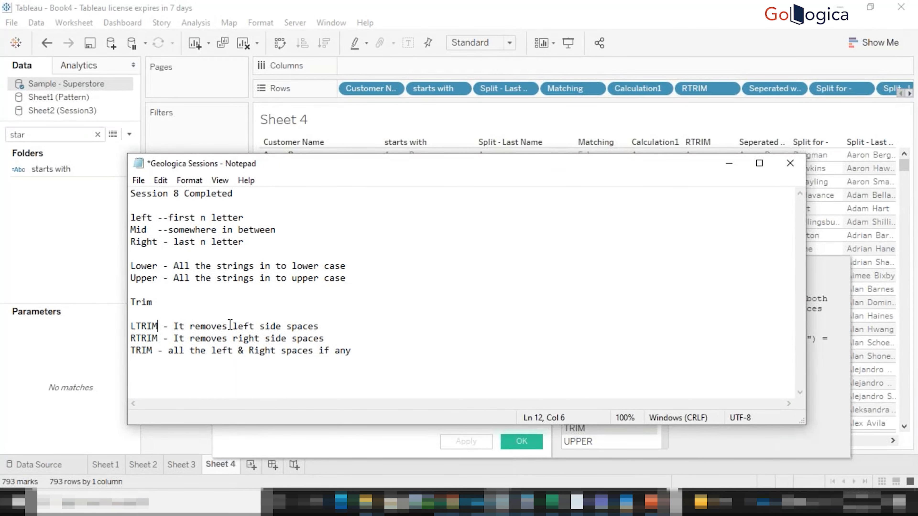
pyautogui.click(237, 327)
pyautogui.click(146, 336)
pyautogui.click(228, 350)
pyautogui.click(728, 164)
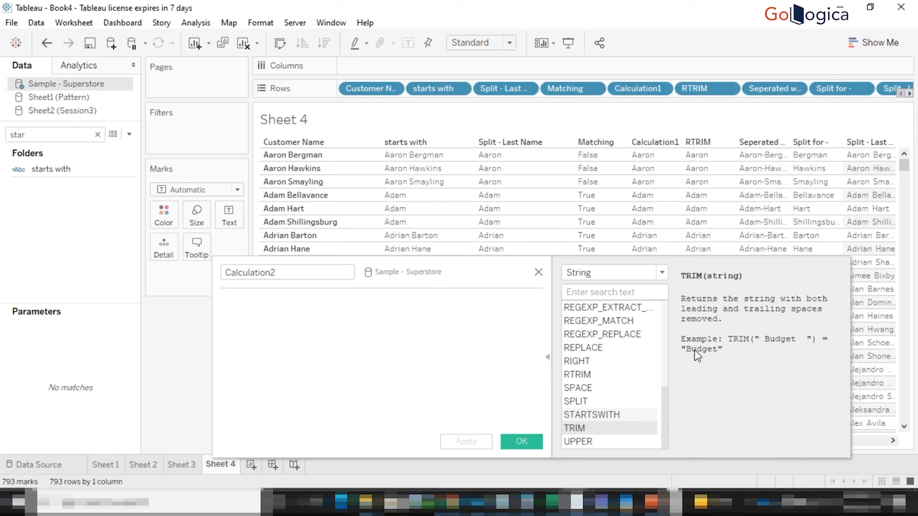
pyautogui.click(643, 155)
pyautogui.click(538, 272)
# Step: Search the fields for "cal", edit Calculation1 to add spaces before Aaron in its THEN result, and apply the formula
pyautogui.press('BackSpace')
pyautogui.press('BackSpace')
pyautogui.press('BackSpace')
pyautogui.press('BackSpace')
pyautogui.write('cal')
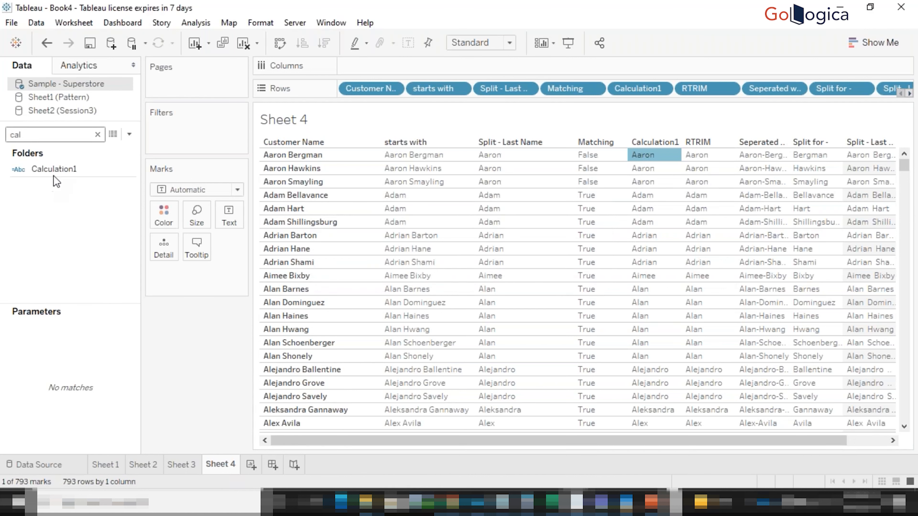
pyautogui.rightClick(54, 170)
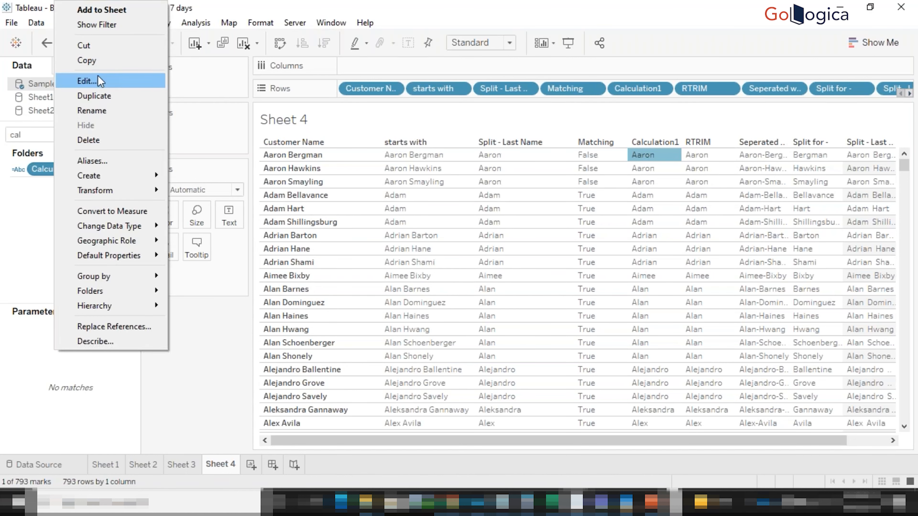
pyautogui.click(97, 81)
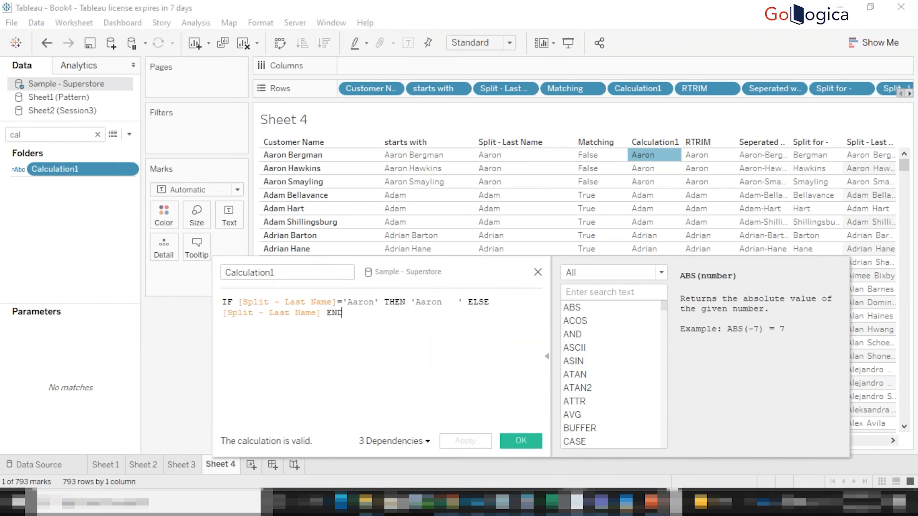
pyautogui.click(417, 301)
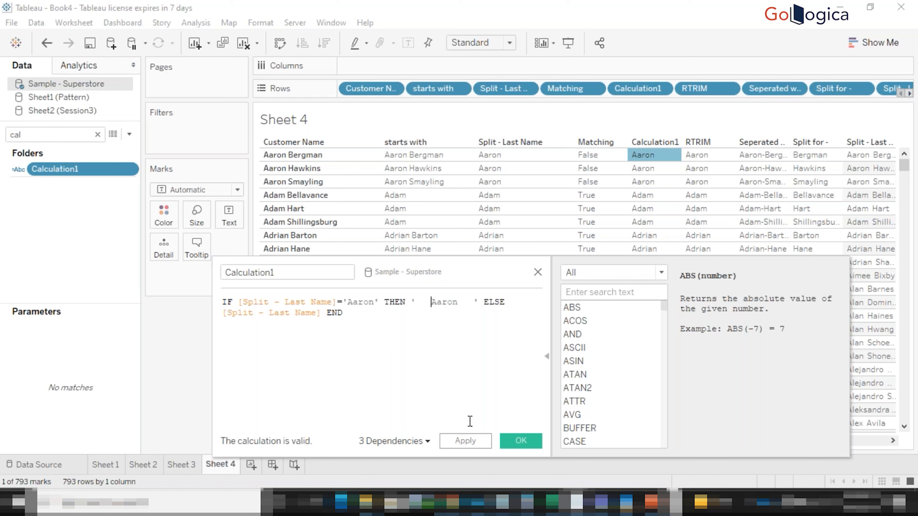
pyautogui.click(466, 440)
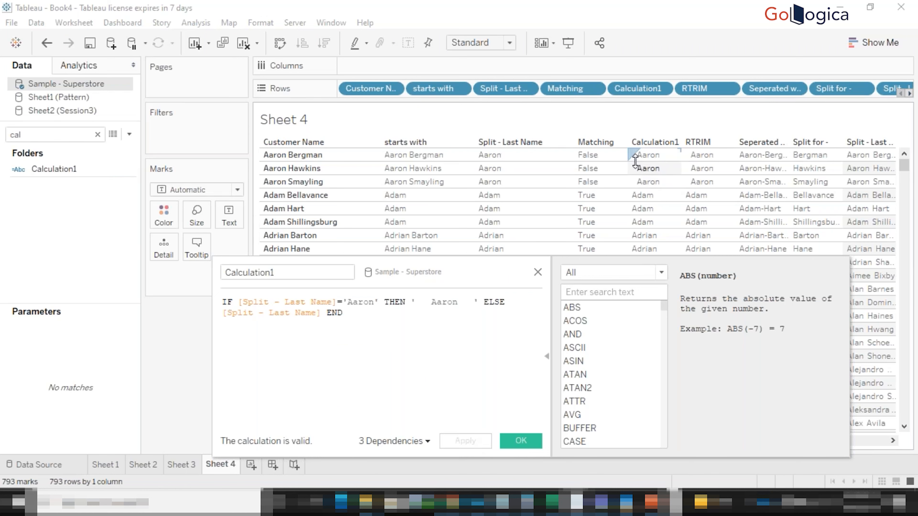
# Step: Inspect the alias of the first Calculation1 value for leading and trailing spaces, and close the alias dialog and the formula editor
pyautogui.click(640, 155)
pyautogui.rightClick(640, 156)
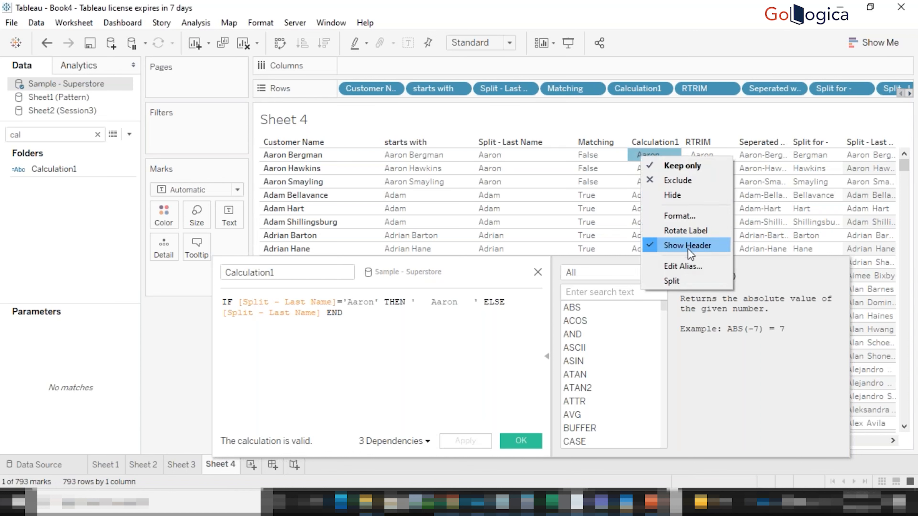
pyautogui.click(686, 266)
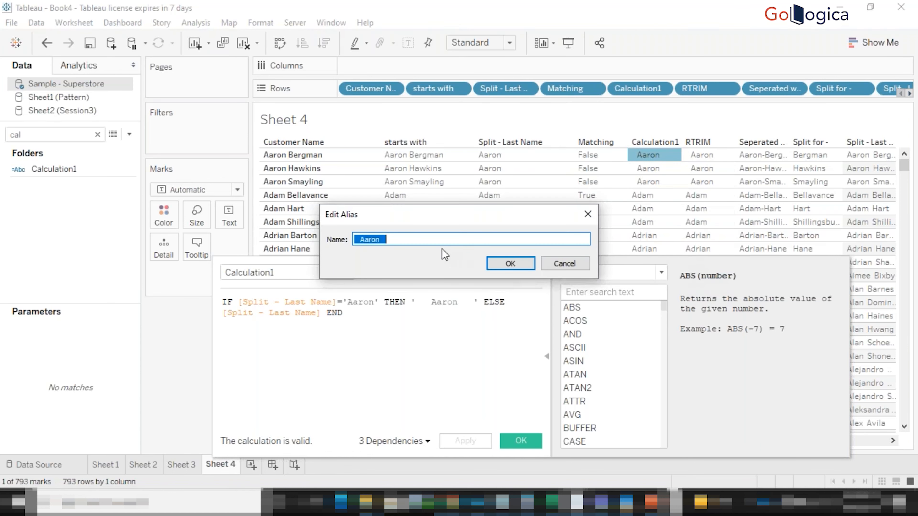
pyautogui.click(393, 237)
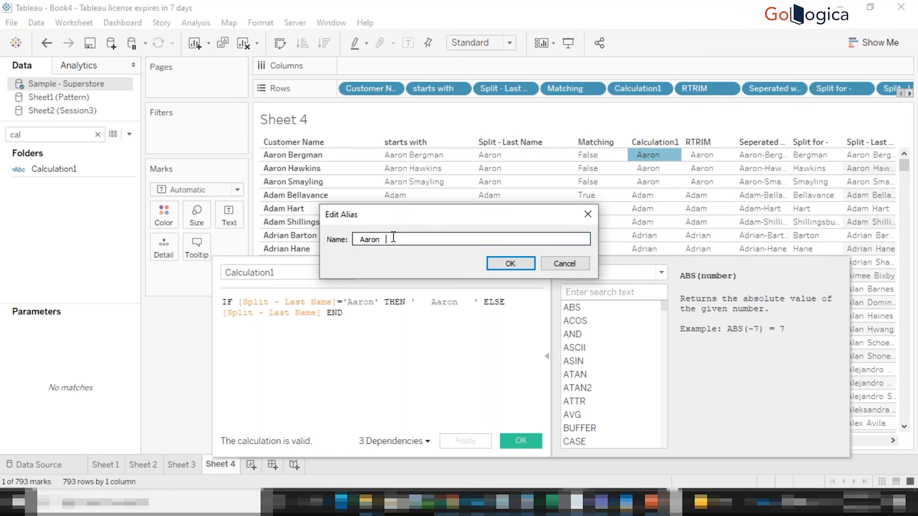
pyautogui.click(516, 264)
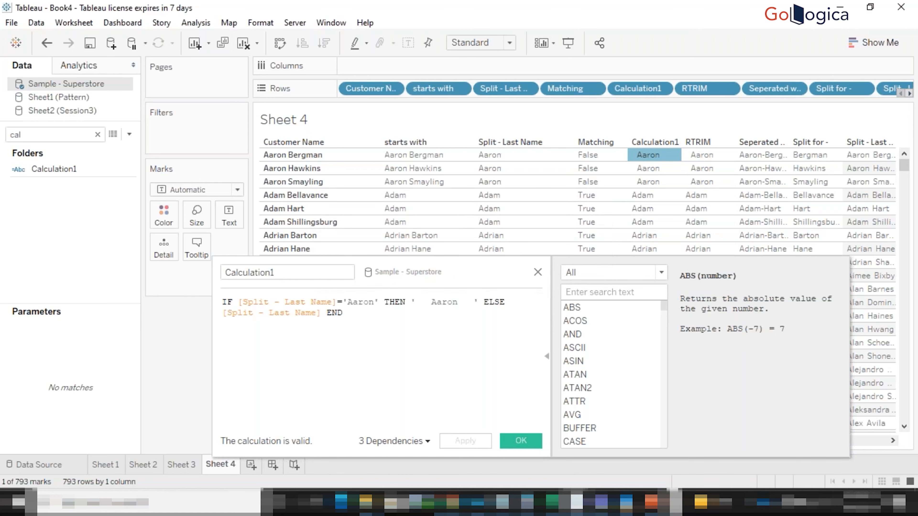
pyautogui.click(523, 434)
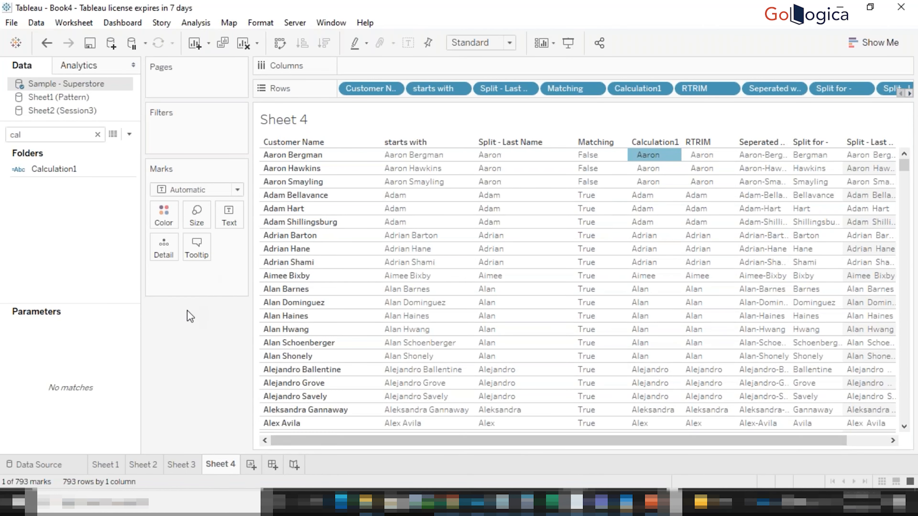
# Step: Clear the field search and create a new calculated field named Trim
pyautogui.click(187, 311)
pyautogui.click(98, 135)
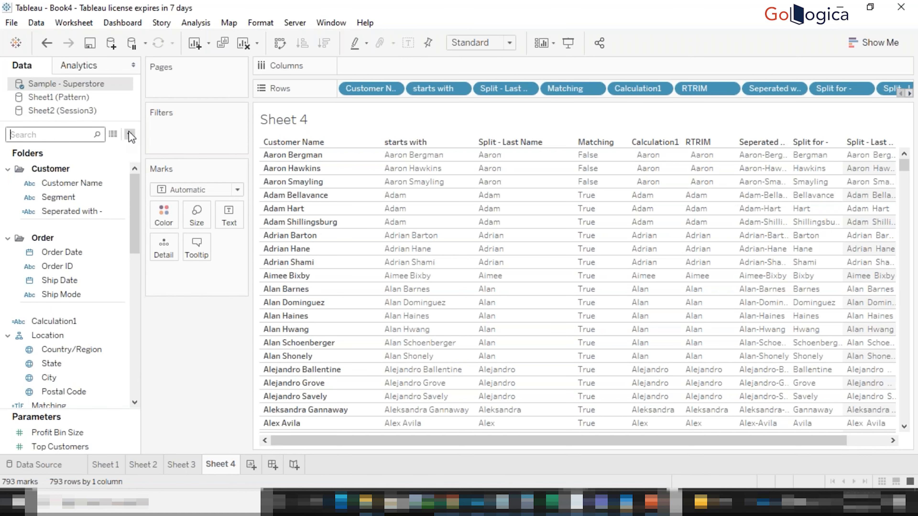
pyautogui.click(131, 135)
pyautogui.click(90, 148)
pyautogui.write('T')
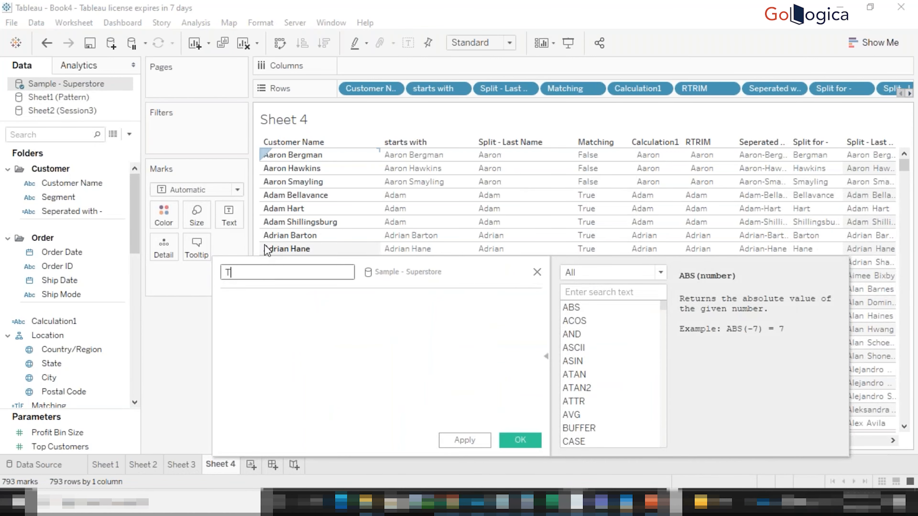
pyautogui.write('rim')
pyautogui.press('Tab')
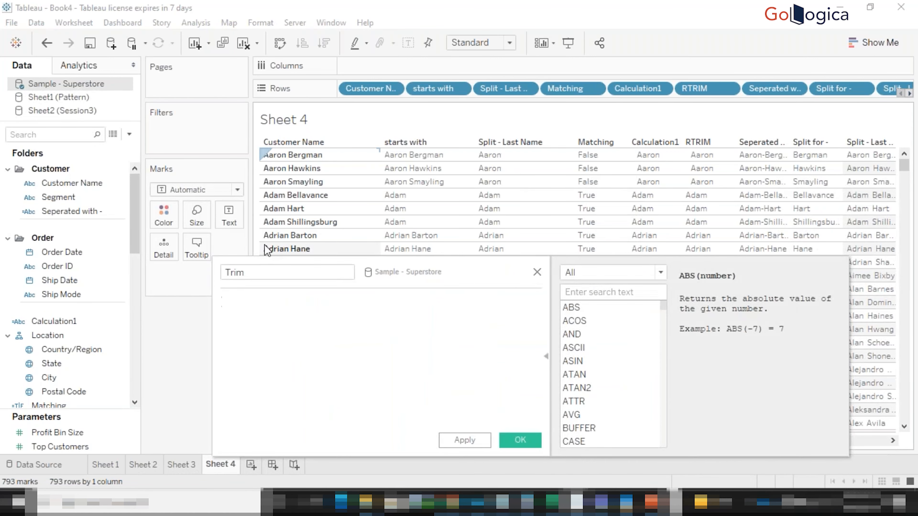
# Step: Define Trim as TRIM([Calculation1]), save it, and add it to the rows between Calculation1 and RTRIM
pyautogui.write('Tri')
pyautogui.press('Return')
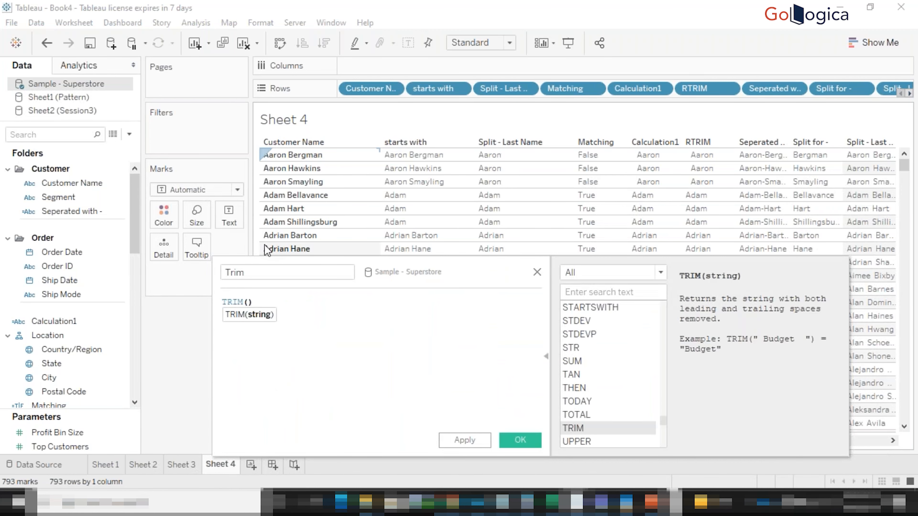
pyautogui.write('Calc')
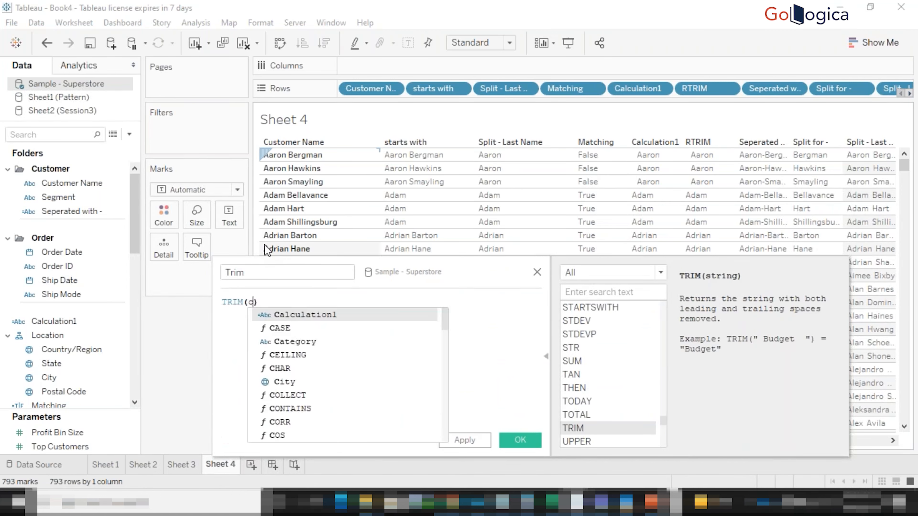
pyautogui.press('Return')
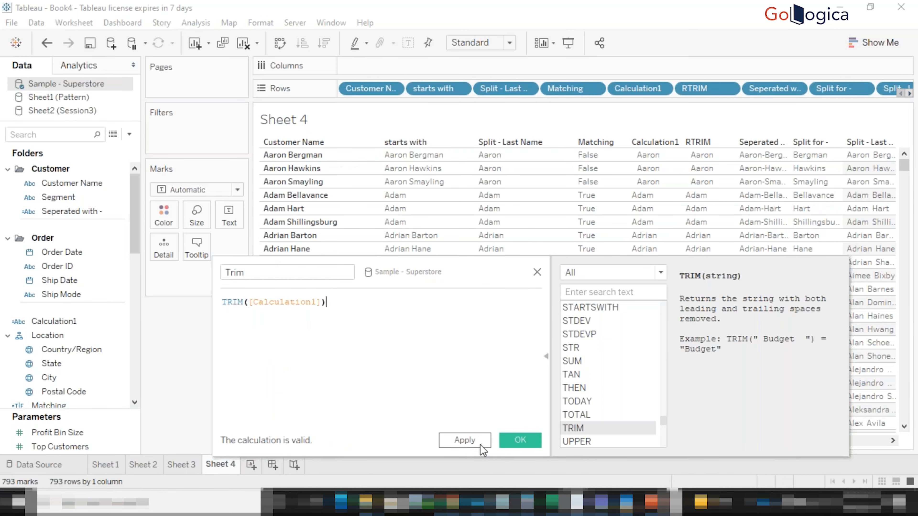
pyautogui.click(521, 441)
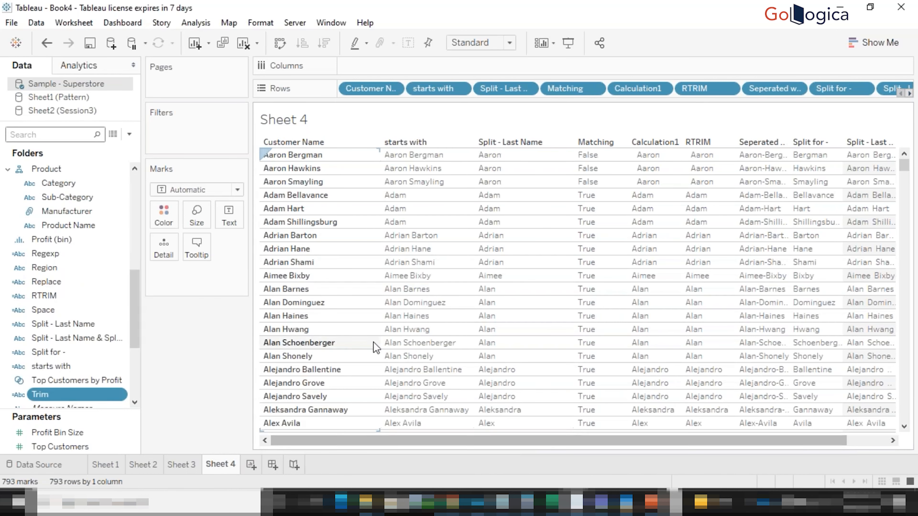
pyautogui.moveTo(107, 376); pyautogui.dragTo(675, 88)
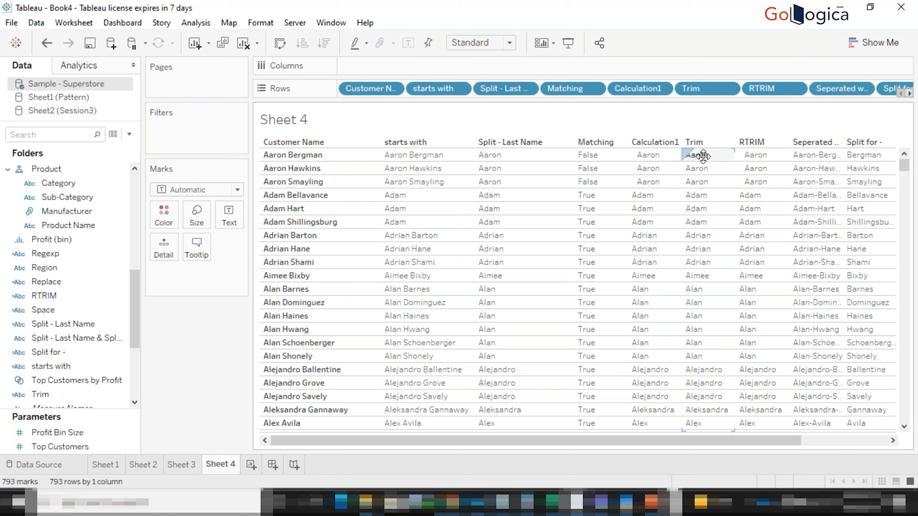
# Step: Inspect the alias of the first Trim value for leading and trailing spaces, and close the alias dialog
pyautogui.rightClick(689, 156)
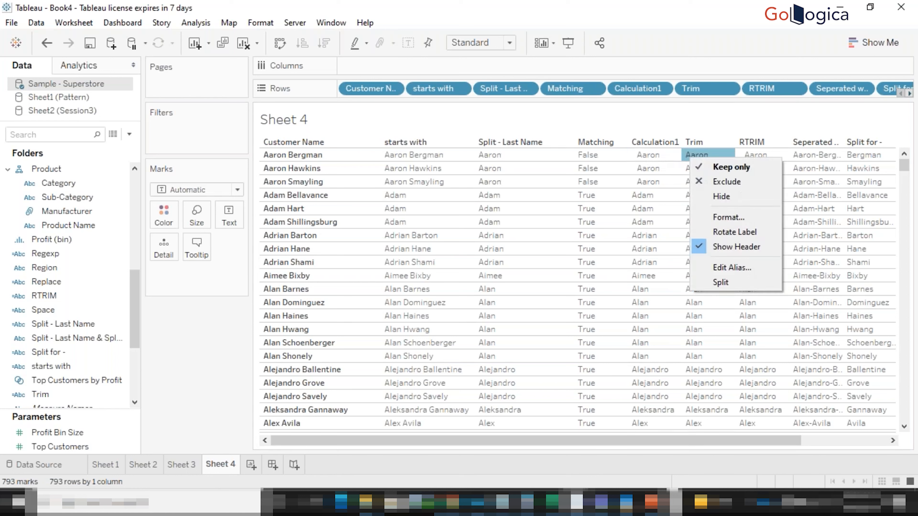
pyautogui.click(745, 267)
pyautogui.click(378, 240)
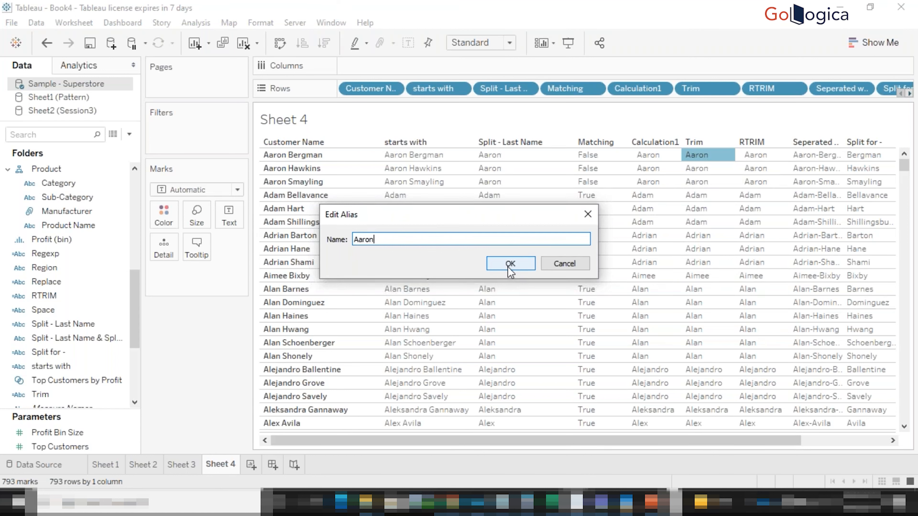
pyautogui.click(509, 266)
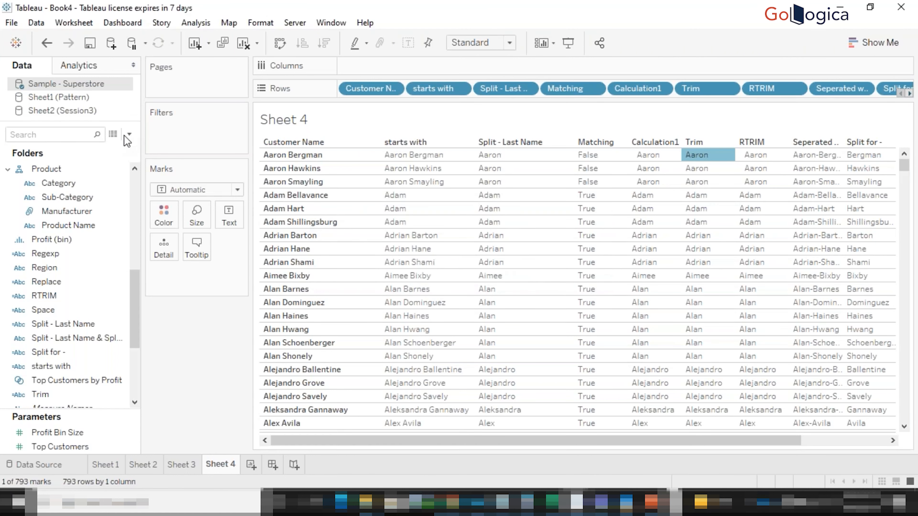
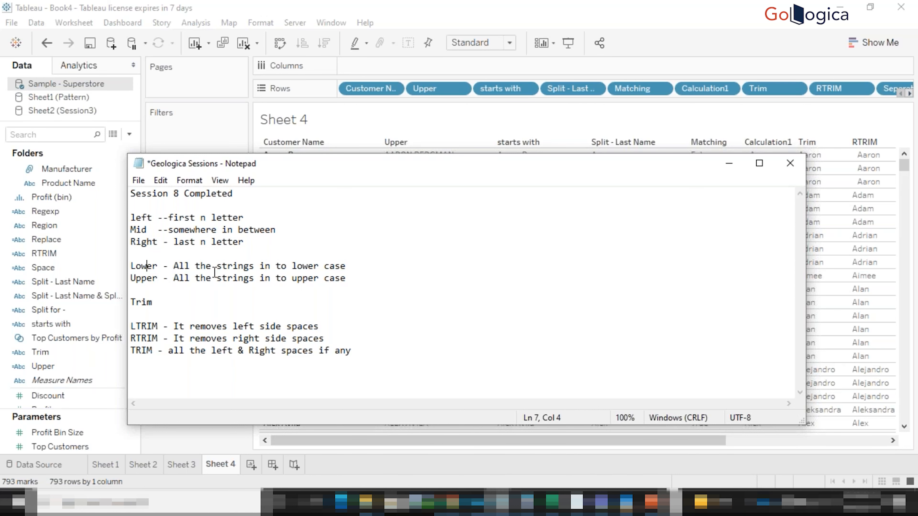
# Step: In the Notepad session notes, add the heading "position" above the left, Mid and Right lines and highlight the function notes below it
pyautogui.moveTo(331, 168); pyautogui.dragTo(358, 245)
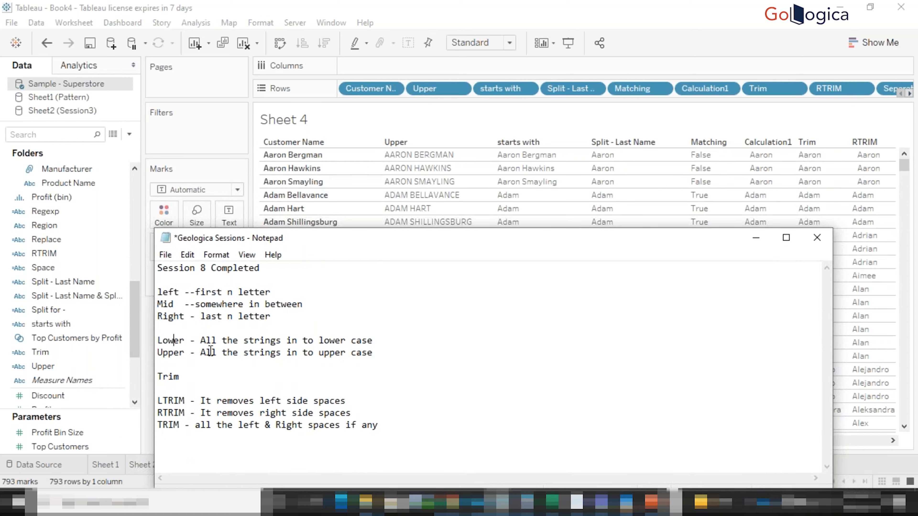
pyautogui.click(202, 390)
pyautogui.click(175, 282)
pyautogui.press('Return')
pyautogui.write('position')
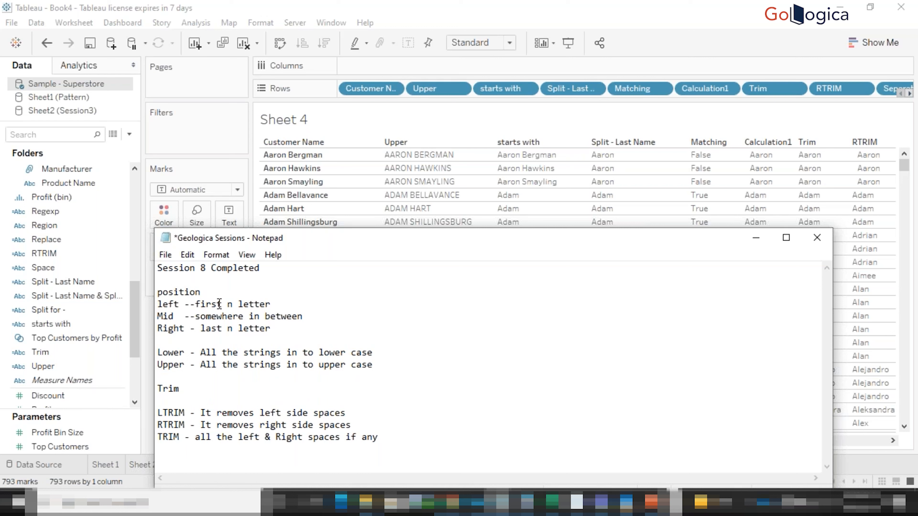
pyautogui.click(175, 316)
pyautogui.moveTo(378, 437); pyautogui.dragTo(150, 305)
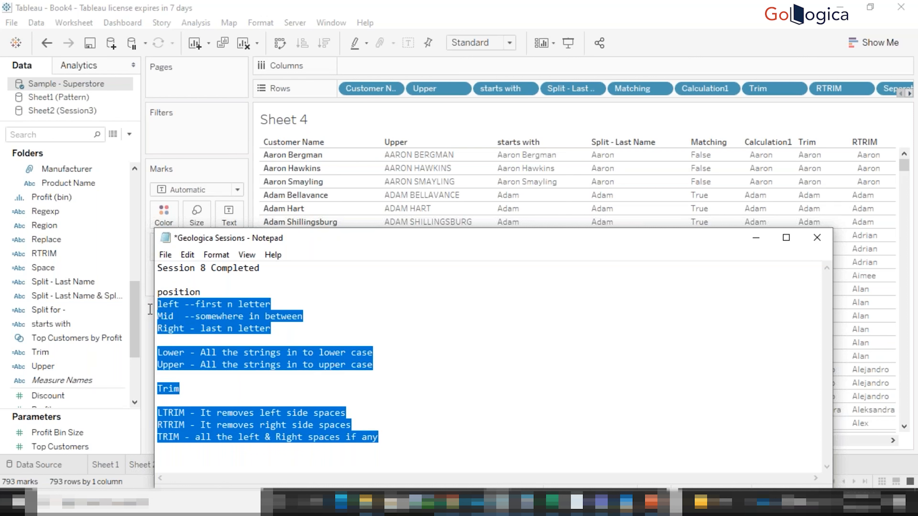
# Step: Back in Tableau, browse the String and Number function lists in a new calculated field editor, and close it without saving
pyautogui.click(250, 167)
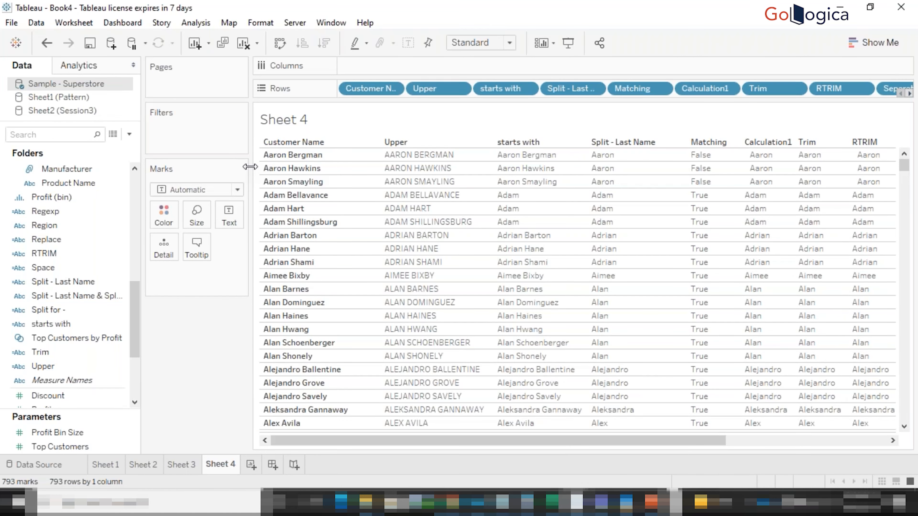
pyautogui.click(129, 134)
pyautogui.click(69, 148)
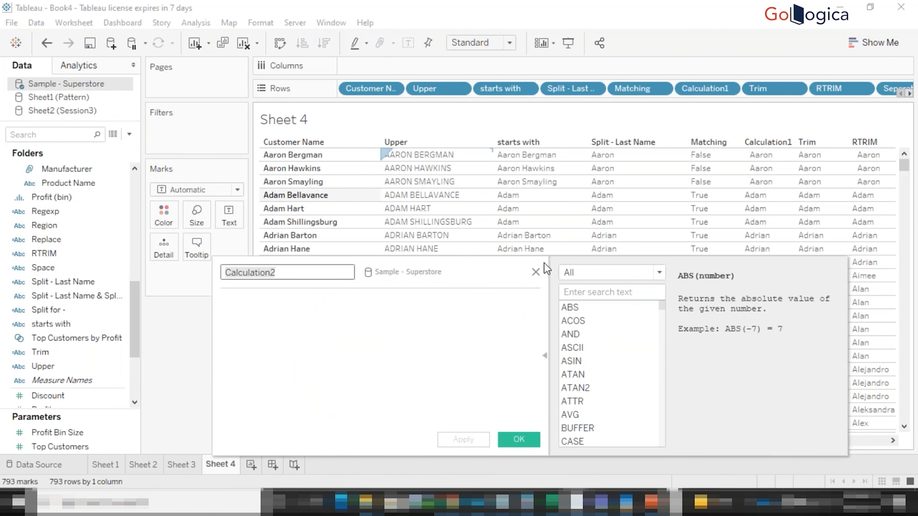
pyautogui.click(614, 273)
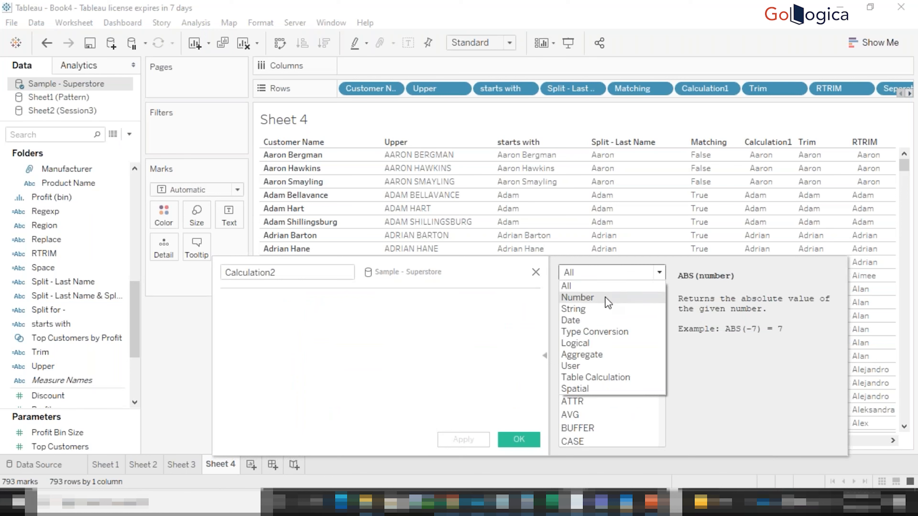
pyautogui.click(600, 310)
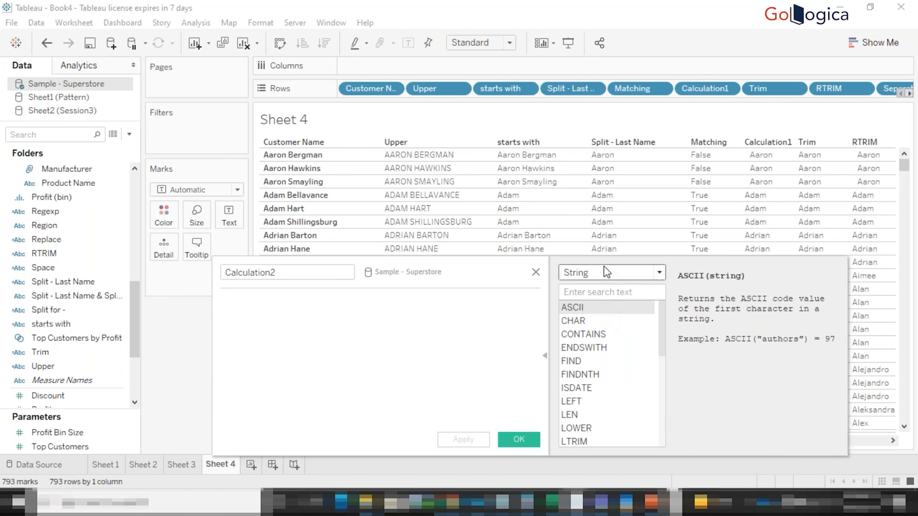
pyautogui.moveTo(659, 320); pyautogui.dragTo(662, 429)
pyautogui.click(614, 273)
pyautogui.click(611, 297)
pyautogui.moveTo(660, 320); pyautogui.dragTo(662, 432)
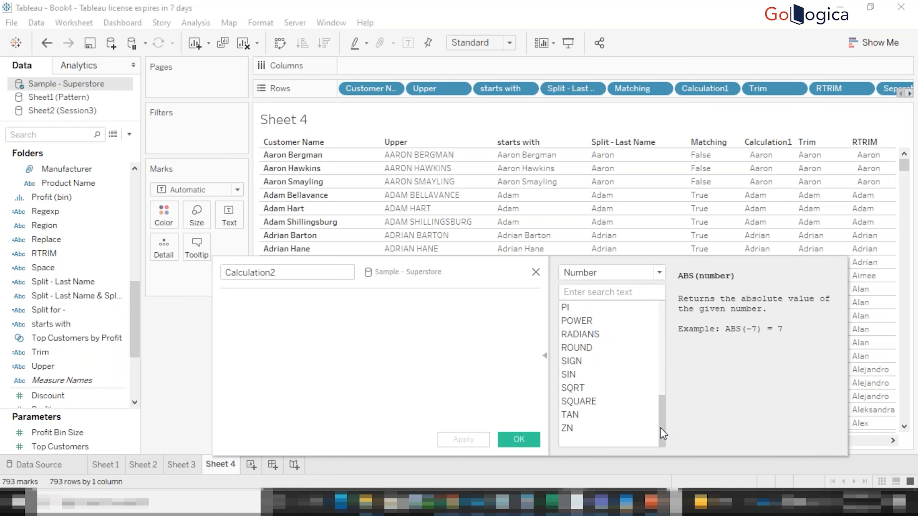
pyautogui.click(533, 271)
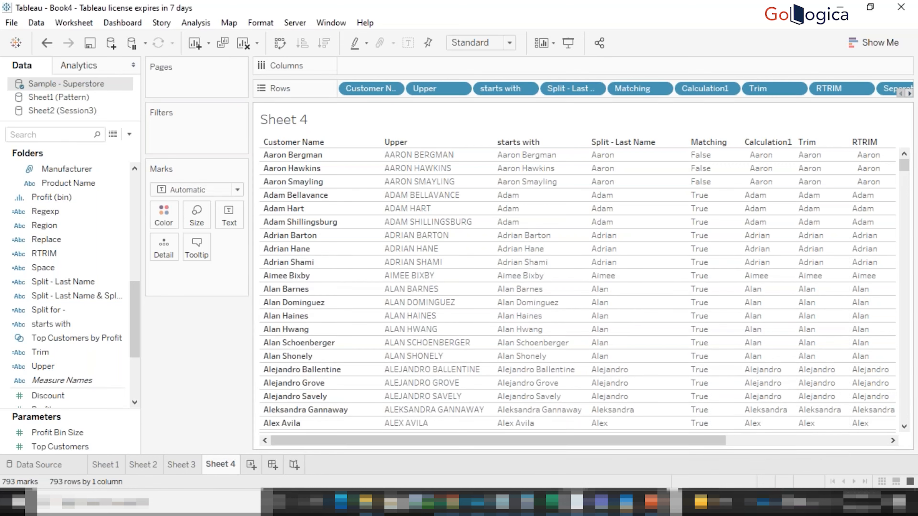
# Step: Switch to the Tableau training - Session9 presentation in PowerPoint and review the string function slides from slide 4 onward
pyautogui.moveTo(650, 502)
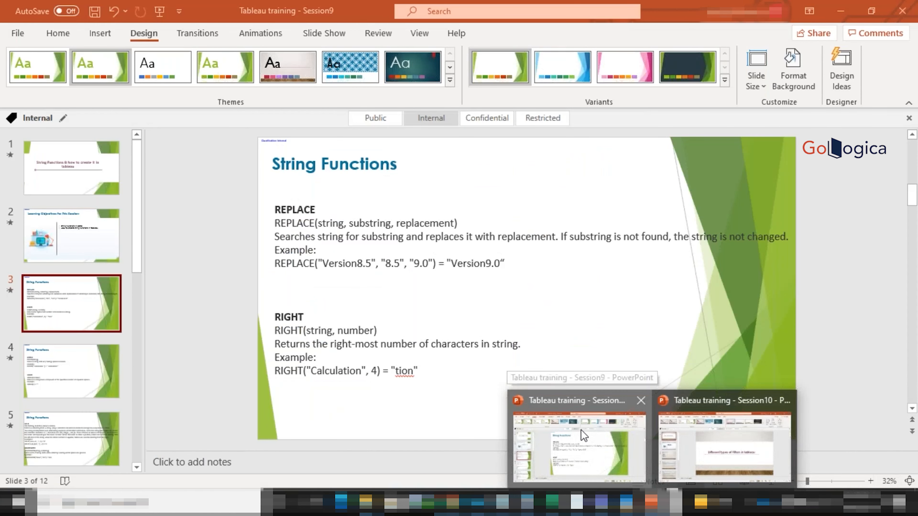
pyautogui.click(581, 429)
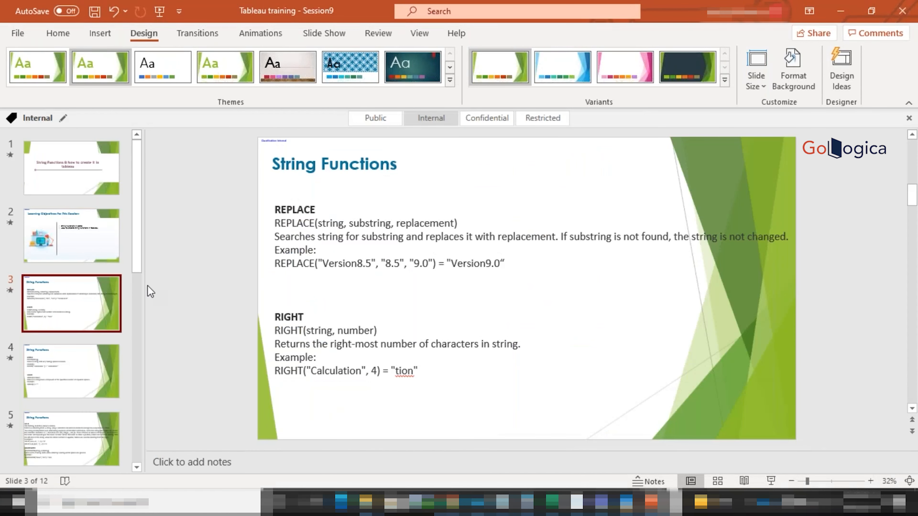
pyautogui.click(66, 365)
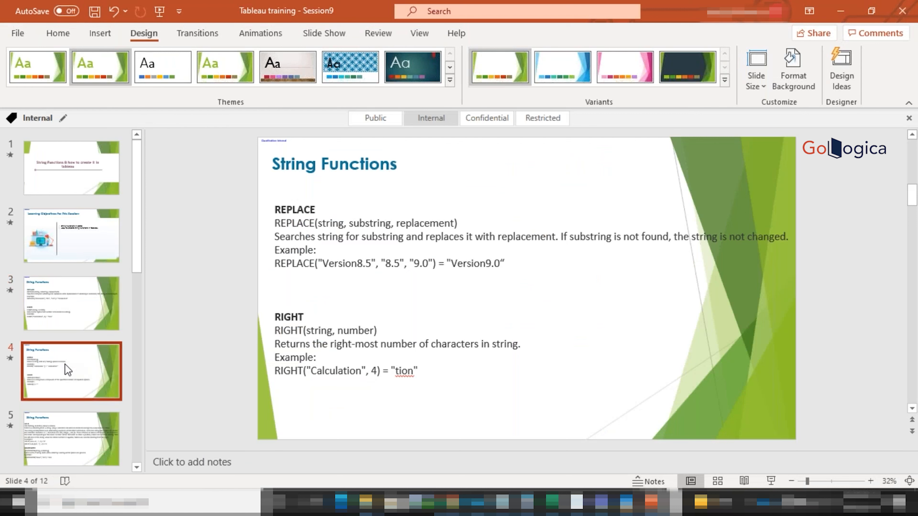
pyautogui.press('Down')
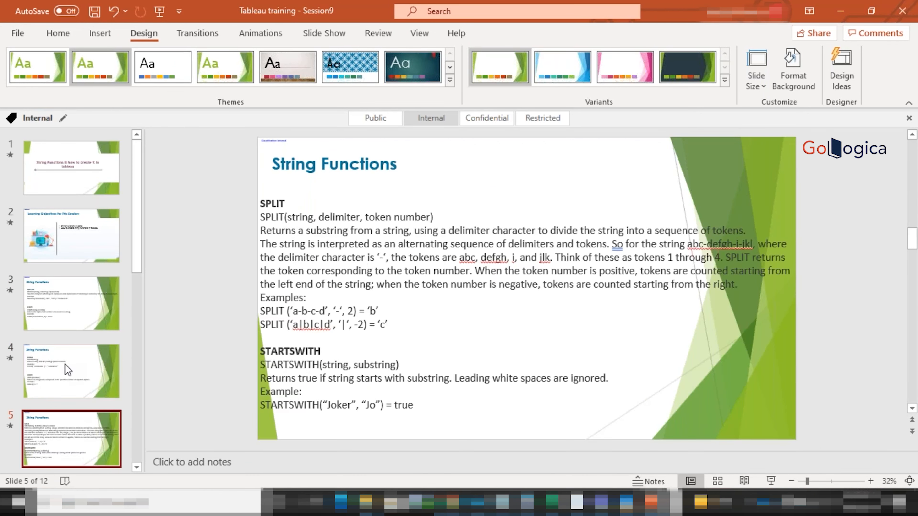
pyautogui.press('Down')
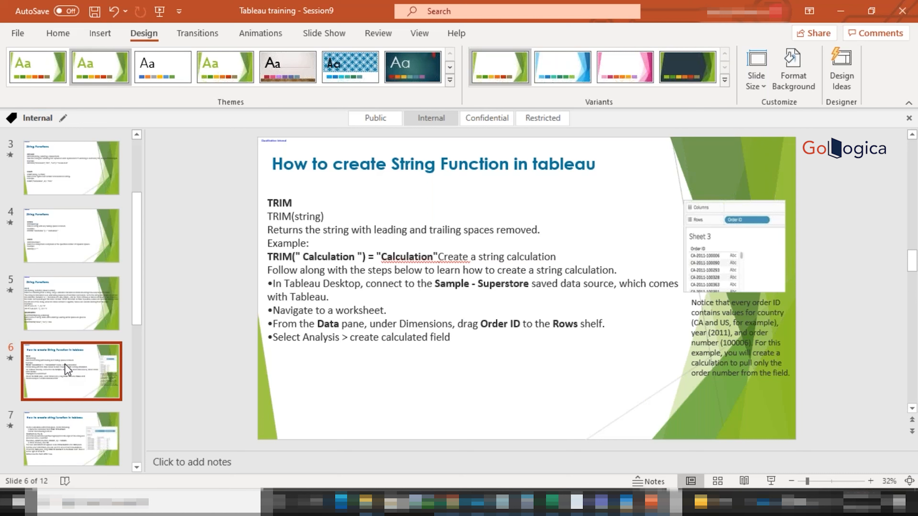
pyautogui.press('Down')
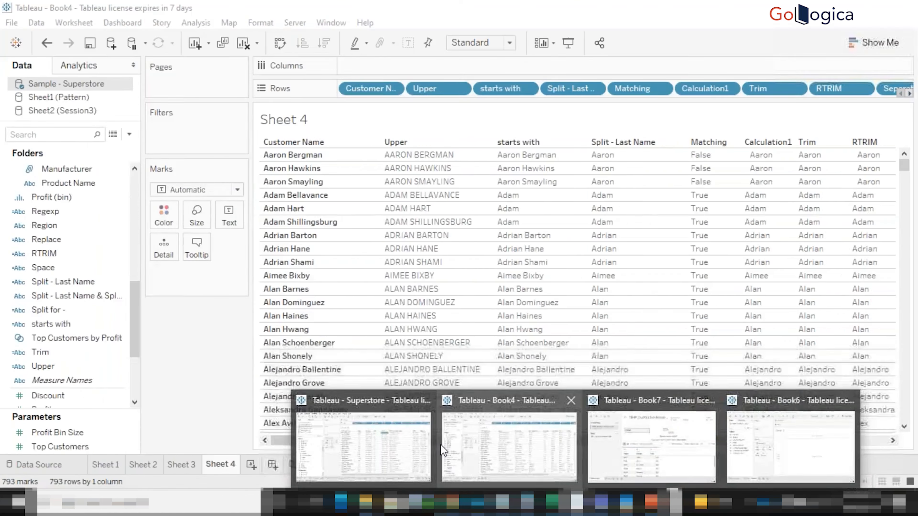
pyautogui.click(399, 439)
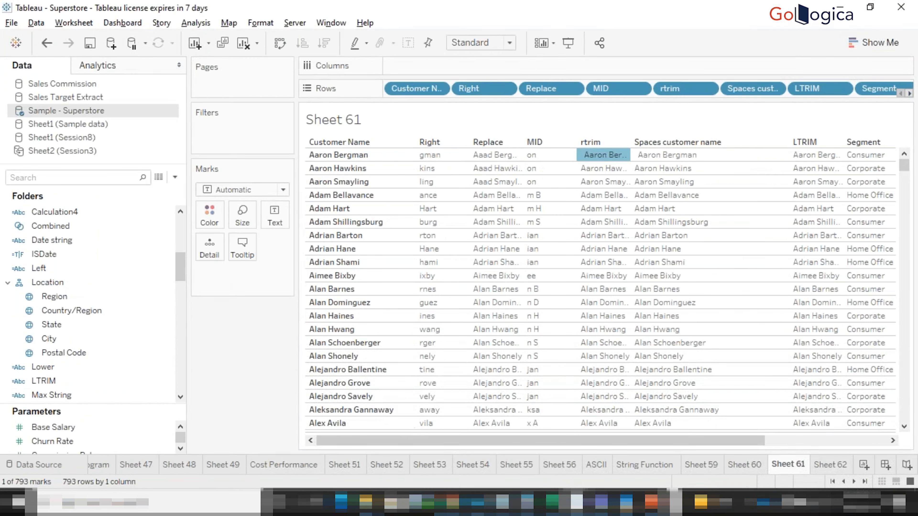
pyautogui.click(863, 464)
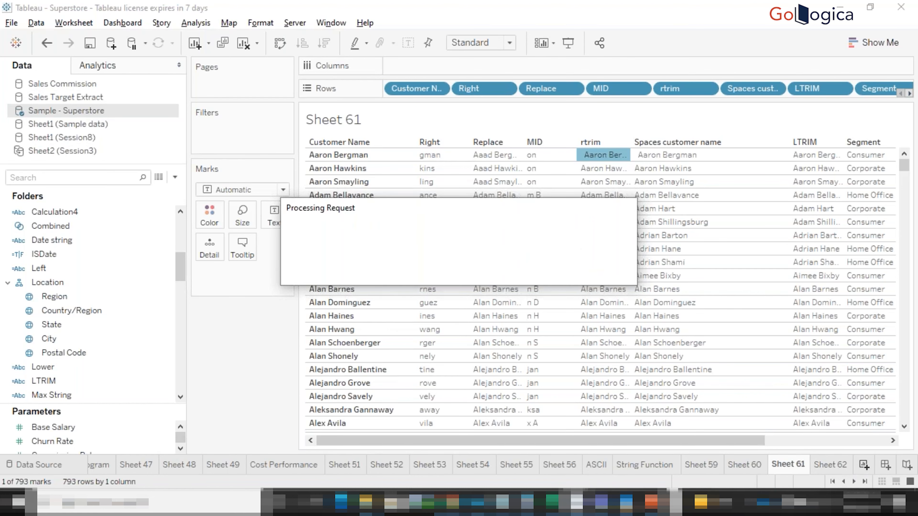
pyautogui.click(527, 444)
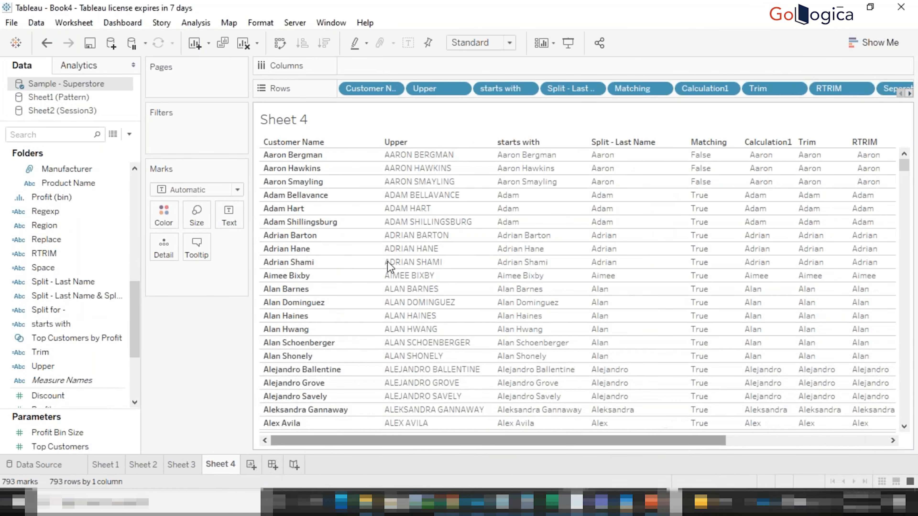
# Step: Connect the Book4 workbook to the saved World Indicators data source and look through its fields
pyautogui.click(17, 42)
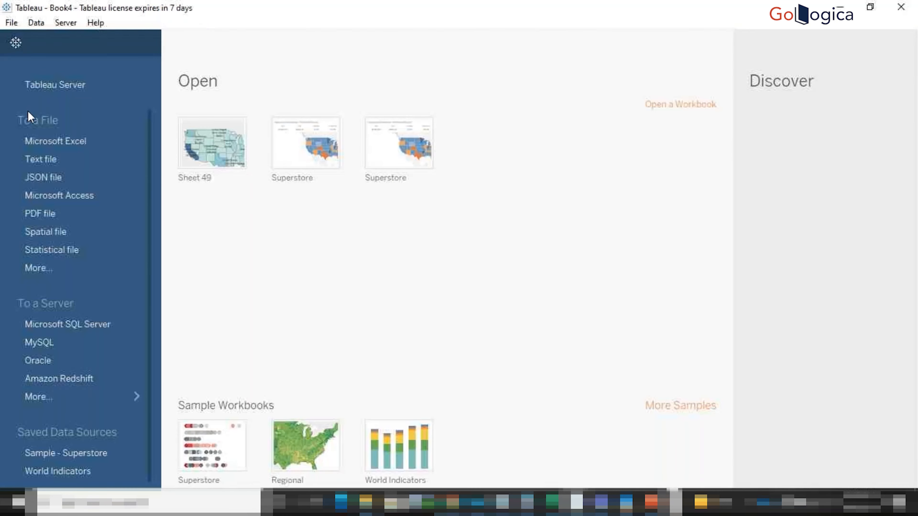
pyautogui.click(87, 474)
pyautogui.click(8, 285)
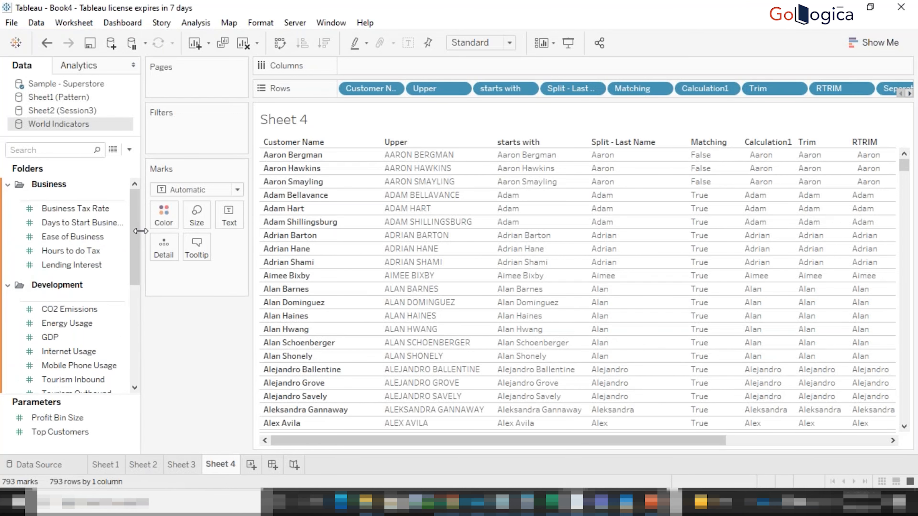
pyautogui.moveTo(137, 289); pyautogui.dragTo(130, 312)
pyautogui.scroll(-3, 126, 267)
pyautogui.click(7, 299)
pyautogui.click(8, 301)
pyautogui.moveTo(129, 293); pyautogui.dragTo(131, 360)
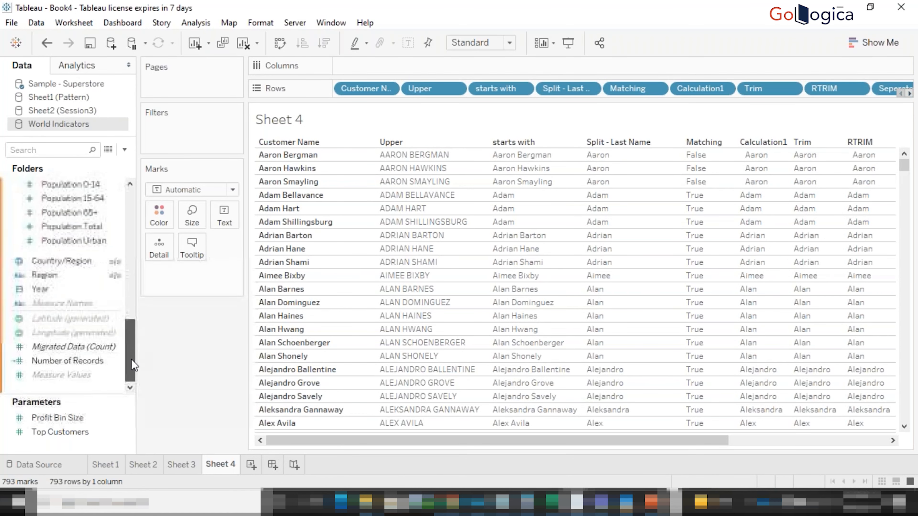
# Step: Add a new worksheet, switch to the Sample - Superstore data source, and expand the Customer folder to inspect the Customer Name field
pyautogui.click(251, 464)
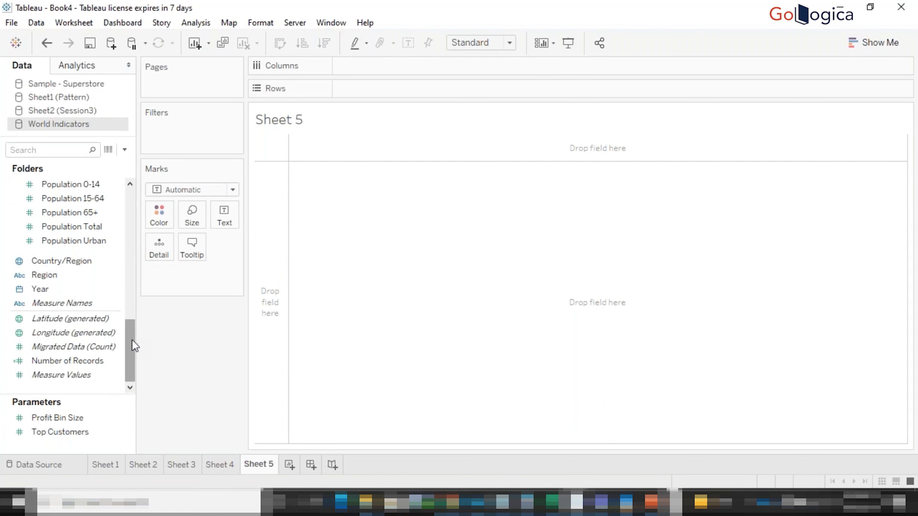
pyautogui.moveTo(131, 343); pyautogui.dragTo(134, 203)
pyautogui.click(66, 84)
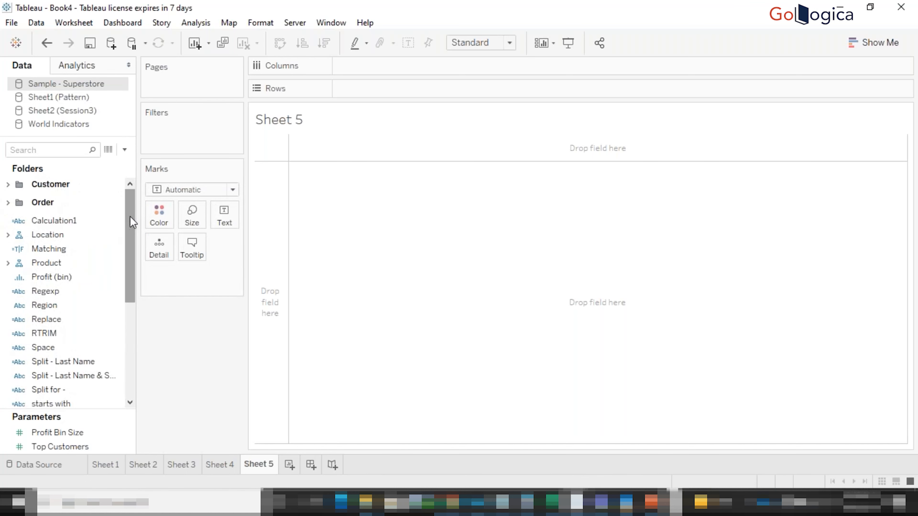
pyautogui.click(8, 185)
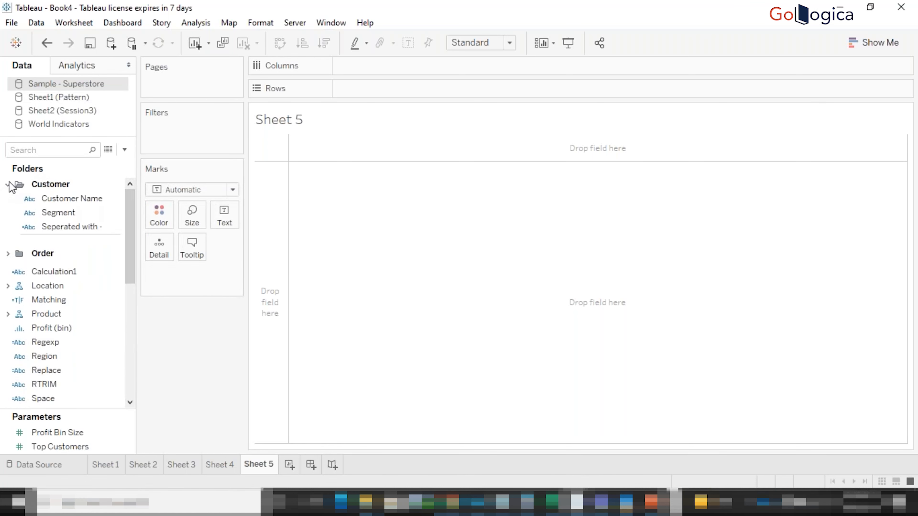
pyautogui.click(40, 201)
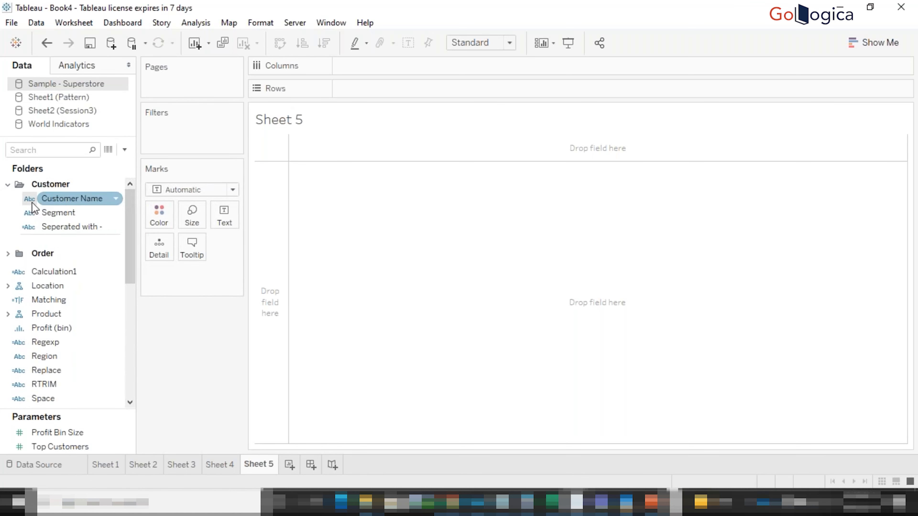
# Step: In Notepad, add "Symbol Abc represents string datatype" and "= symbol before any field its a calculated field it is not coming from the database"
pyautogui.click(502, 502)
pyautogui.write('Symbol Abc  represents string datatype')
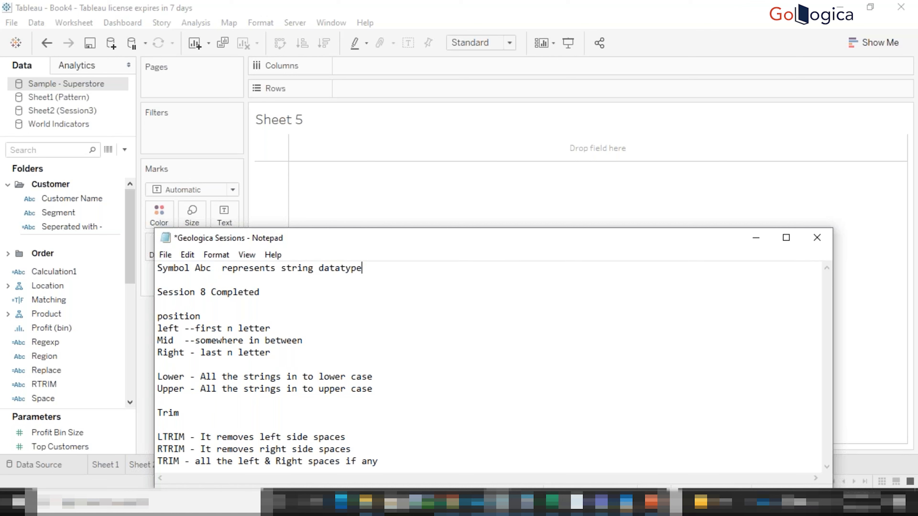
pyautogui.press('Return')
pyautogui.write('= symbol before any field its a calculated field ')
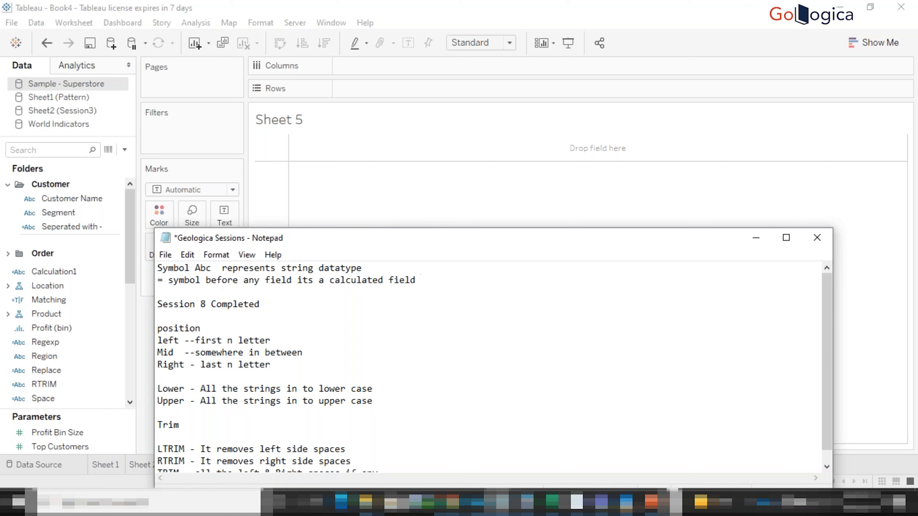
pyautogui.write('it is not coming from the d')
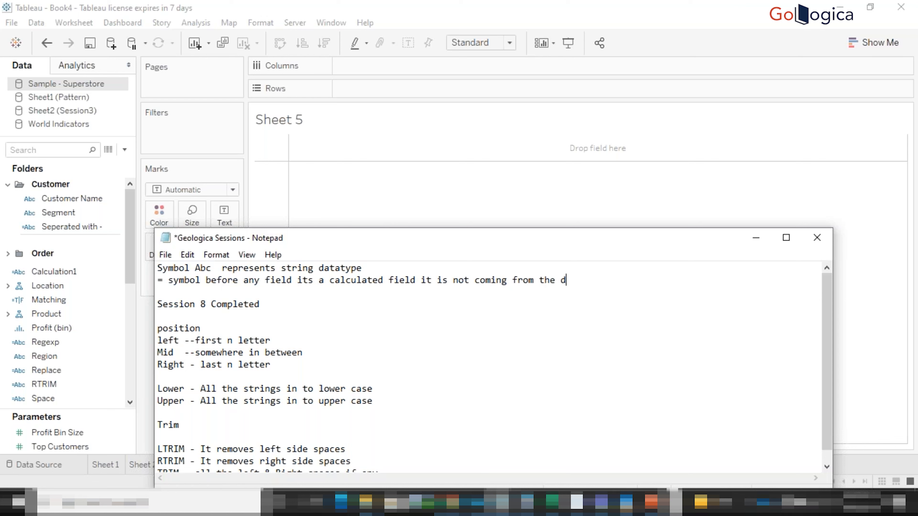
pyautogui.write('atabase')
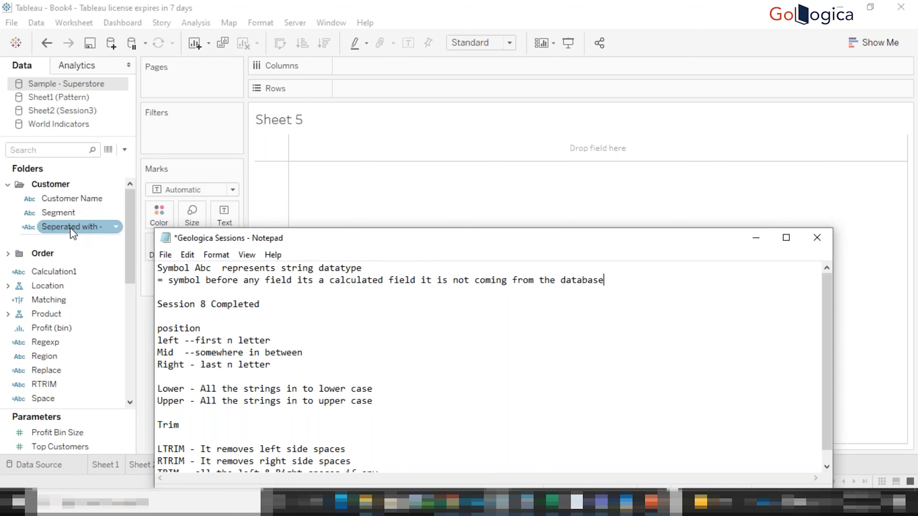
# Step: Add the "Seperated with -" calculated field to Rows on Sheet 5 and review its REPLACE formula without changing it
pyautogui.moveTo(73, 233); pyautogui.dragTo(379, 96)
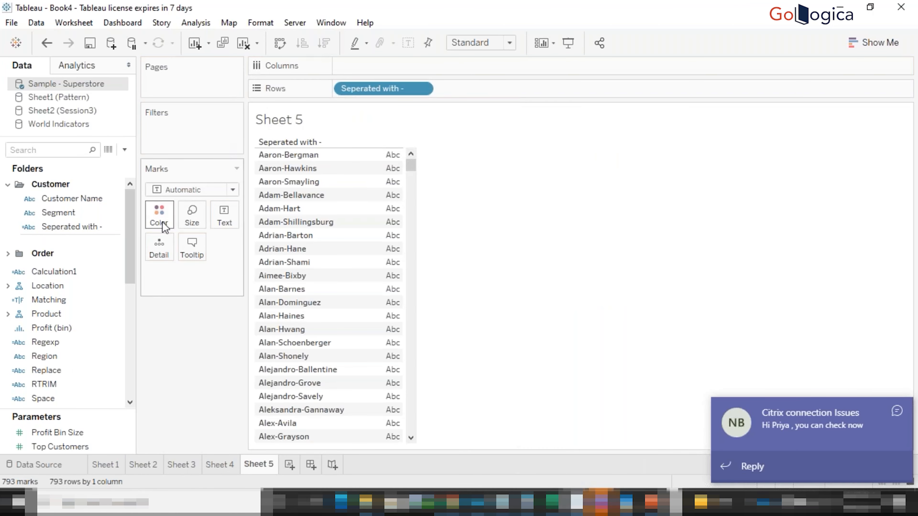
pyautogui.rightClick(72, 227)
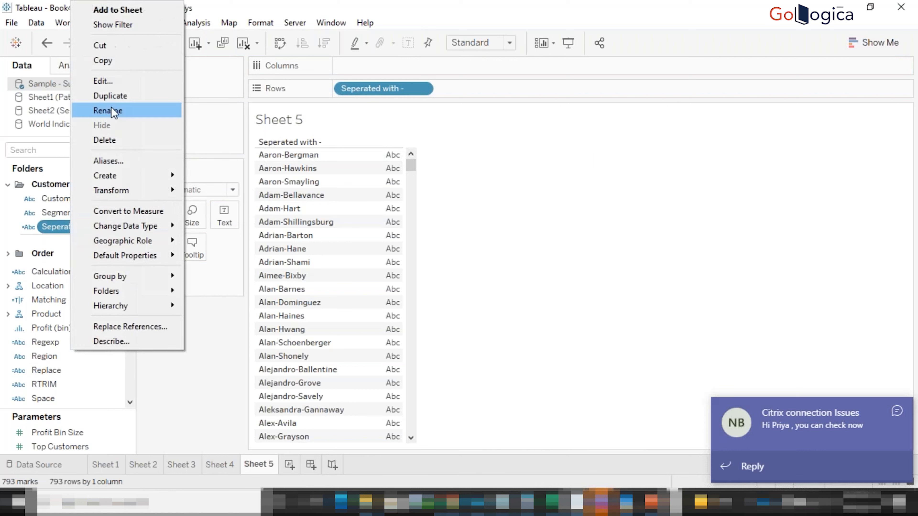
pyautogui.click(104, 80)
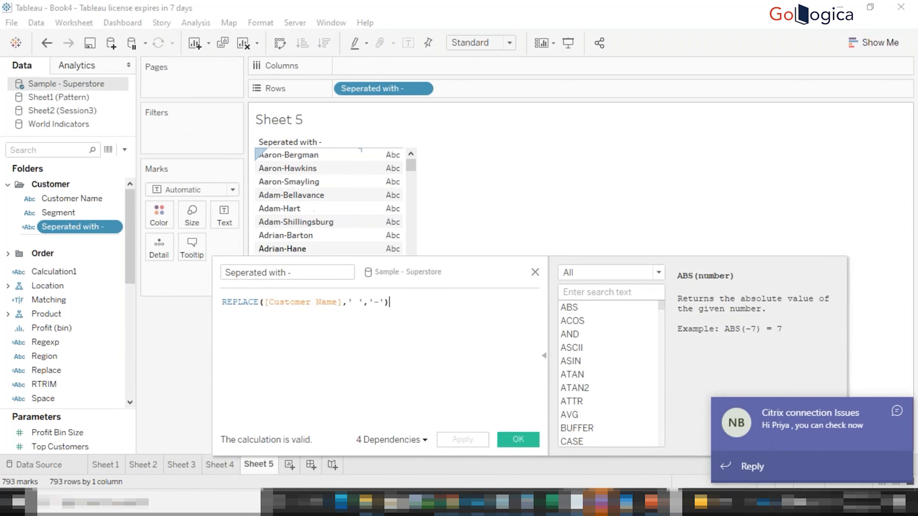
pyautogui.moveTo(424, 270); pyautogui.dragTo(457, 232)
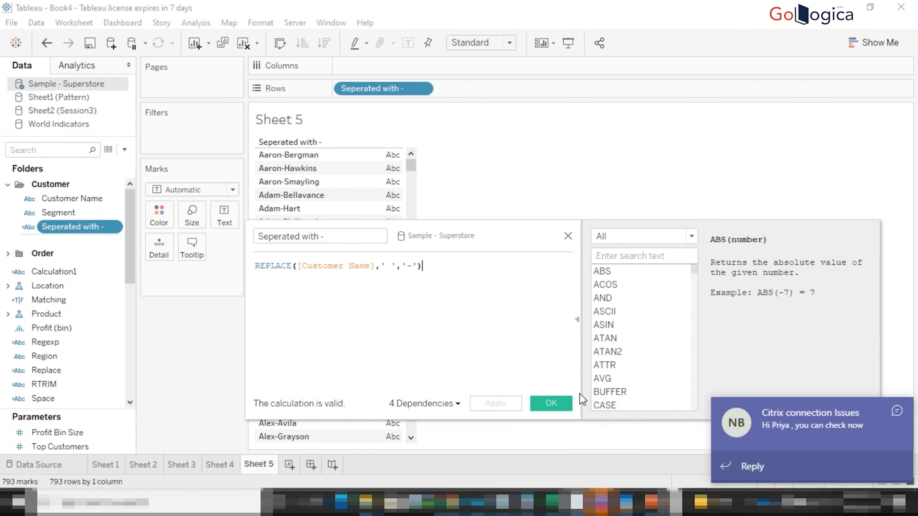
pyautogui.click(540, 403)
# Step: Examine the description of the Segment field, including its role, type and domain members
pyautogui.click(56, 213)
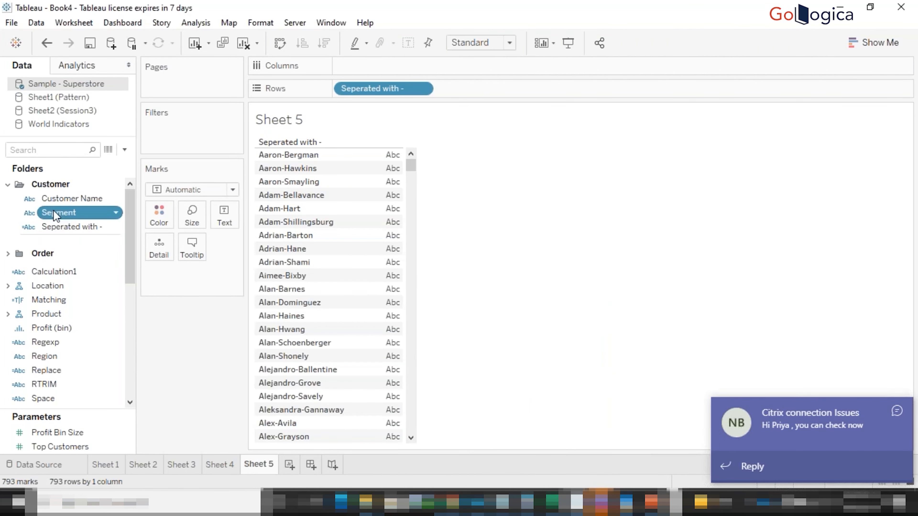
pyautogui.rightClick(55, 214)
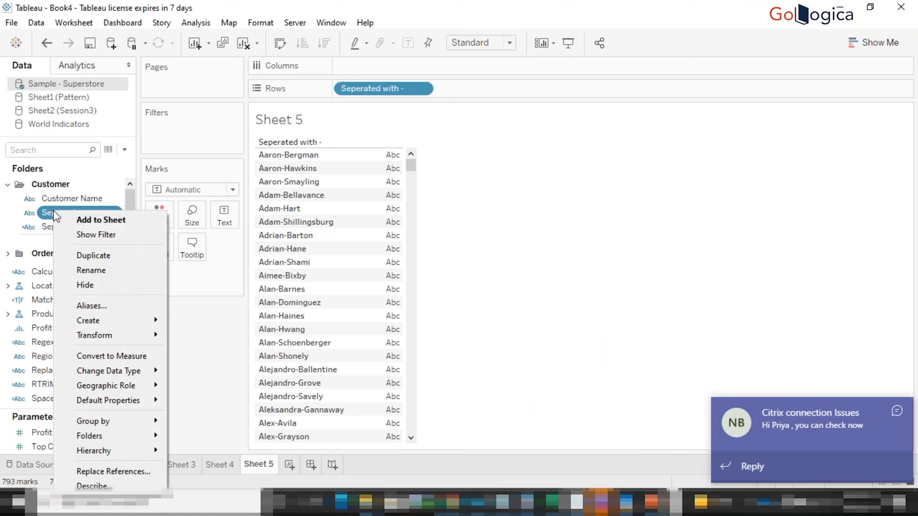
pyautogui.click(104, 487)
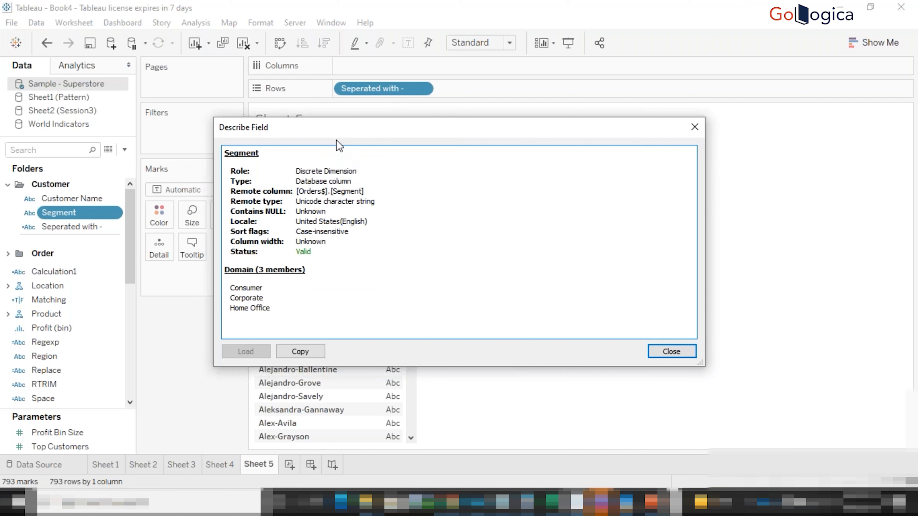
pyautogui.moveTo(337, 136); pyautogui.dragTo(386, 129)
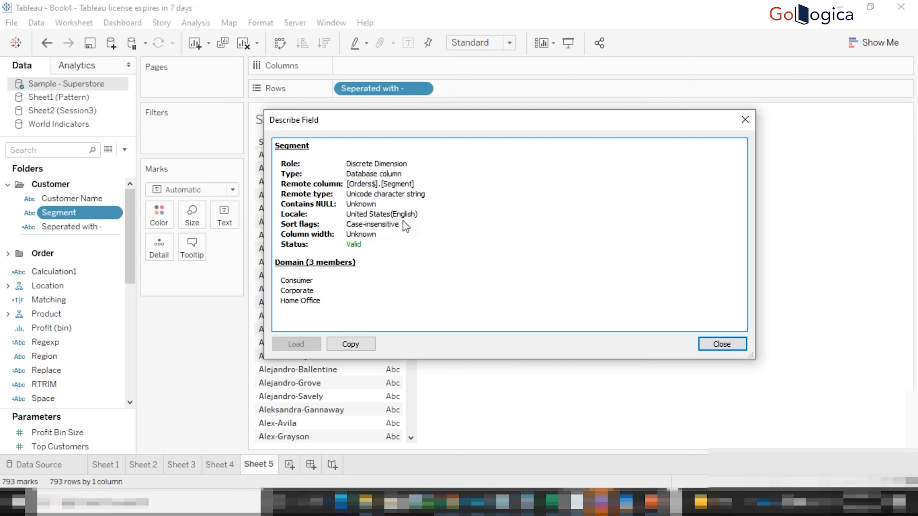
pyautogui.click(726, 344)
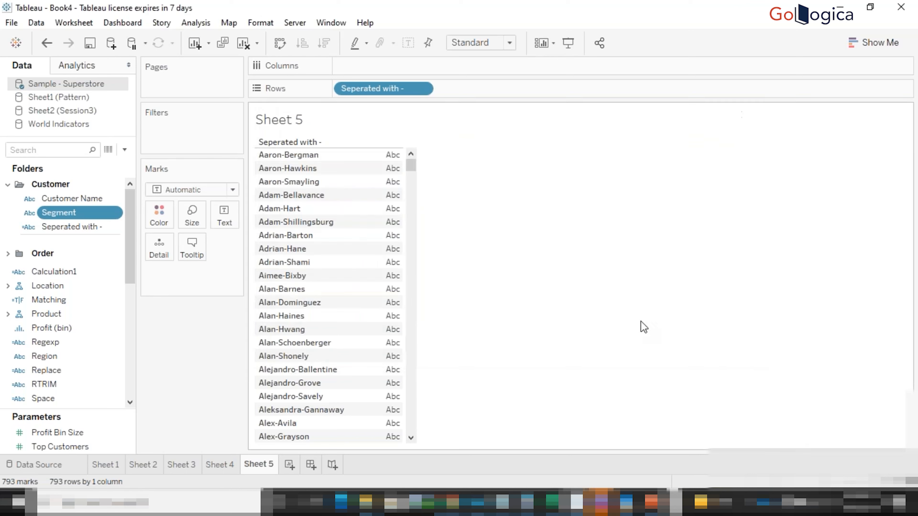
# Step: Examine the description of the "Seperated with -" field, including its type and formula
pyautogui.keyDown('ctrl'); pyautogui.click(78, 227); pyautogui.keyUp('ctrl')
pyautogui.click(79, 229)
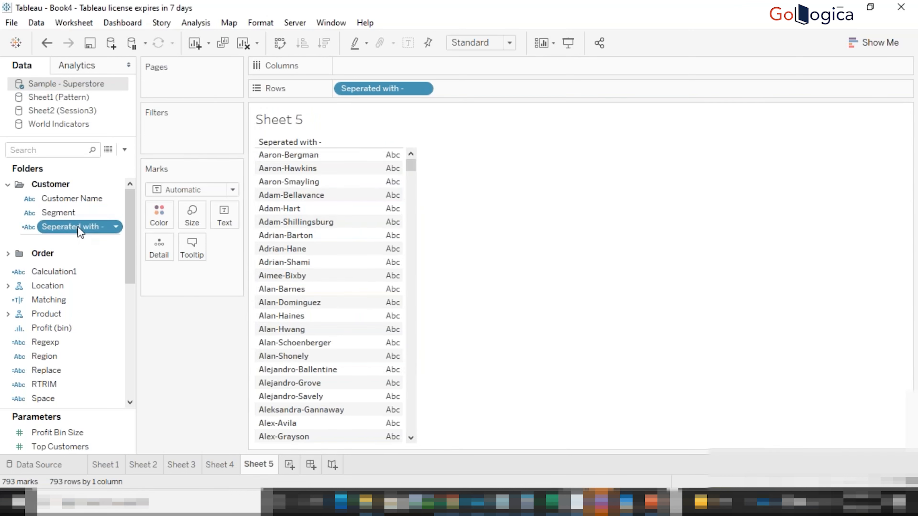
pyautogui.rightClick(78, 229)
pyautogui.click(135, 340)
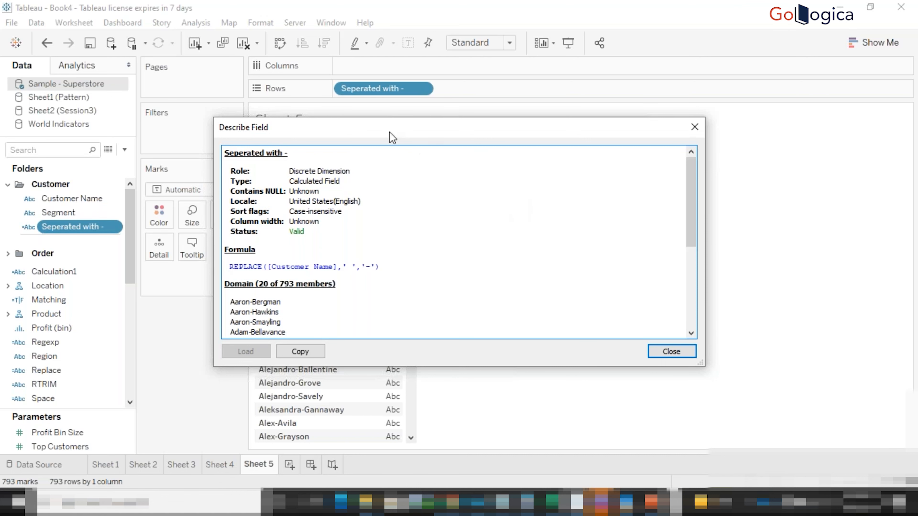
pyautogui.moveTo(381, 129); pyautogui.dragTo(431, 102)
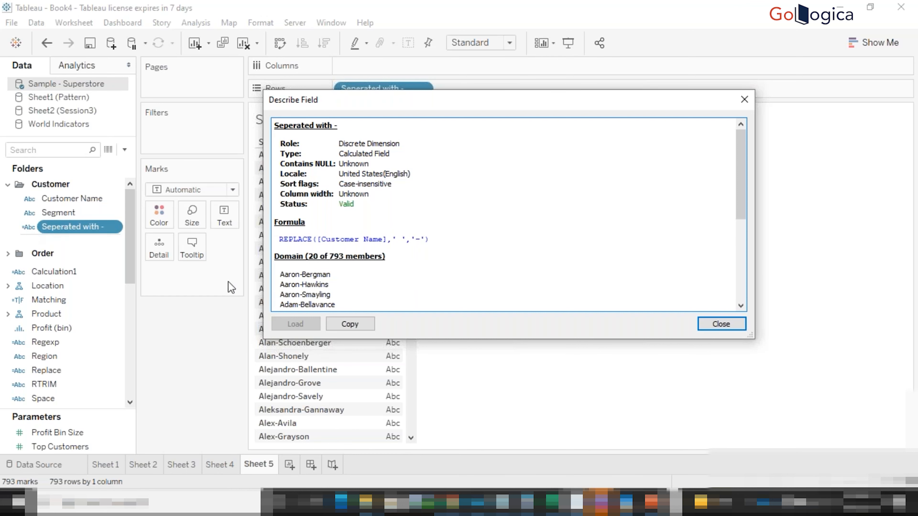
pyautogui.click(722, 325)
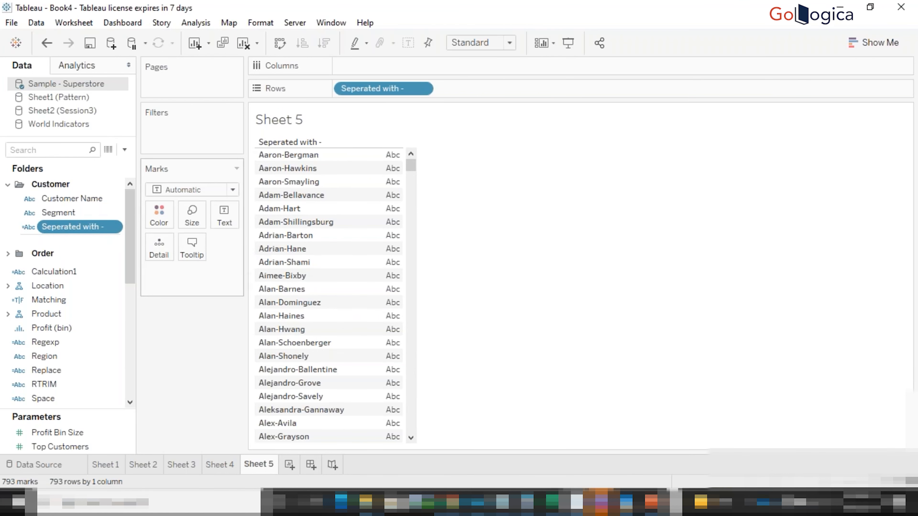
# Step: Add the Matching field to Rows after "Seperated with -"
pyautogui.moveTo(92, 226)
pyautogui.mouseDown()
pyautogui.moveTo(127, 259)
pyautogui.moveTo(322, 318)
pyautogui.mouseUp()
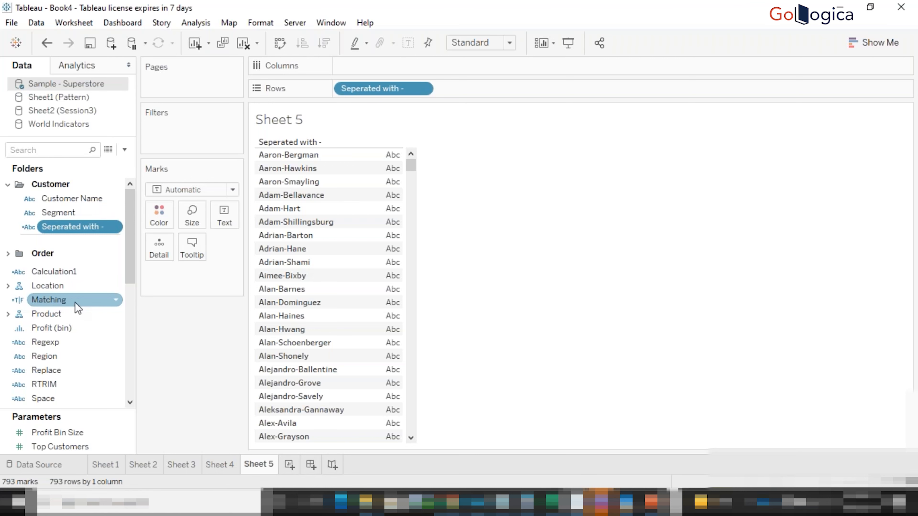
pyautogui.moveTo(74, 302)
pyautogui.mouseDown()
pyautogui.moveTo(497, 106)
pyautogui.moveTo(496, 92)
pyautogui.mouseUp()
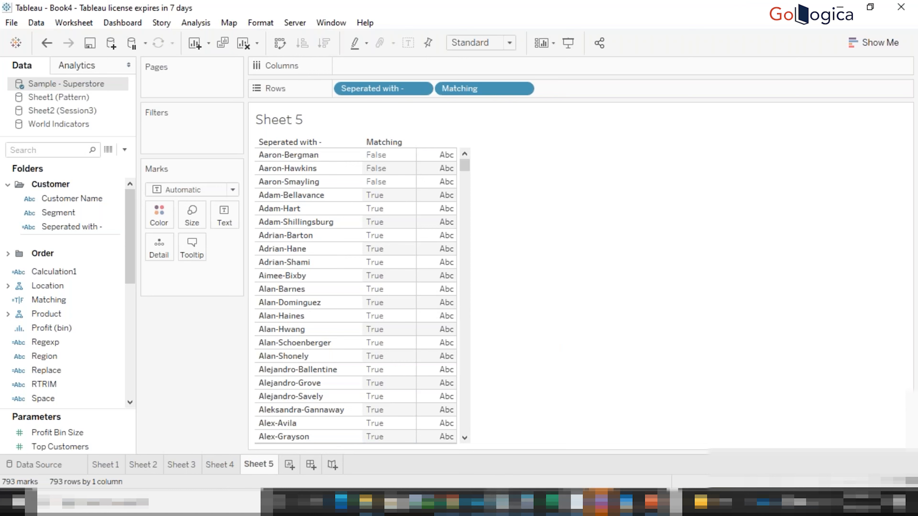
# Step: In the Geologica Sessions notes in Notepad, add "T/F symbol its a boolean function" and "if its satisying the condition it will show as true else false"
pyautogui.click(497, 502)
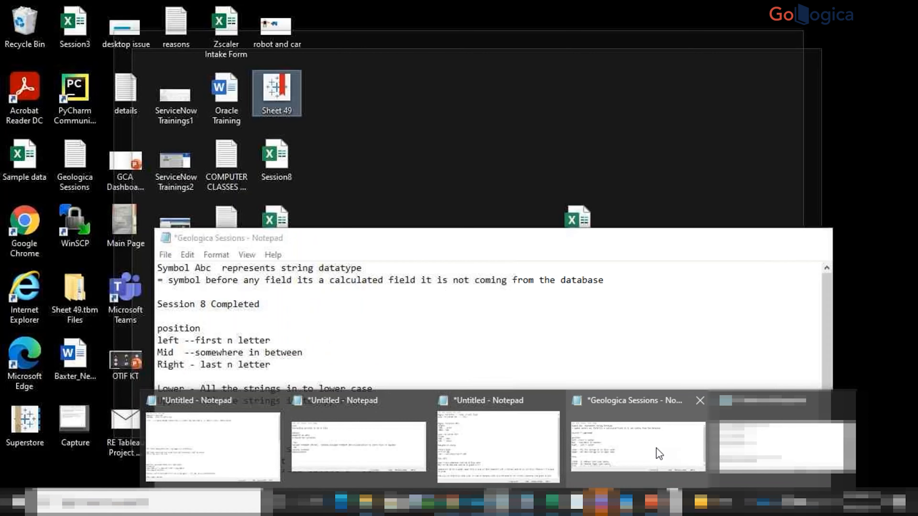
pyautogui.click(657, 449)
pyautogui.write('T/F symbol its a boolean function')
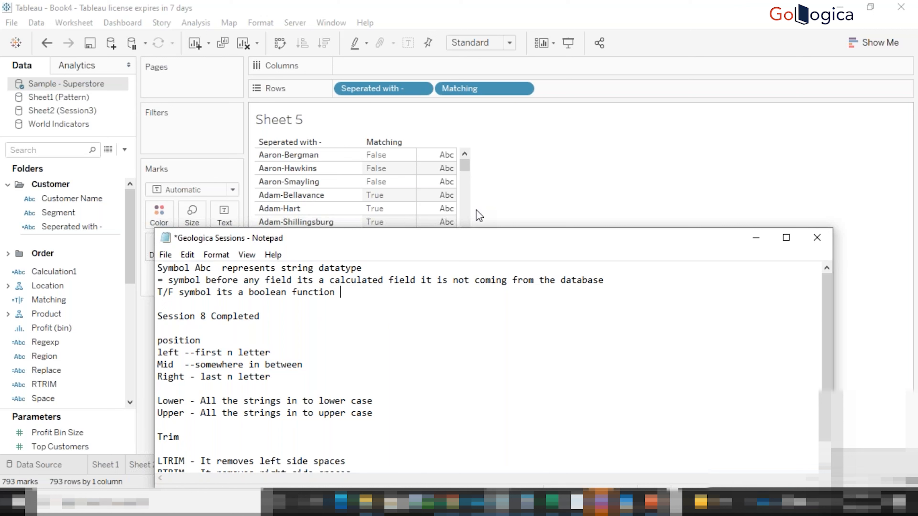
pyautogui.press('Return')
pyautogui.write('if its')
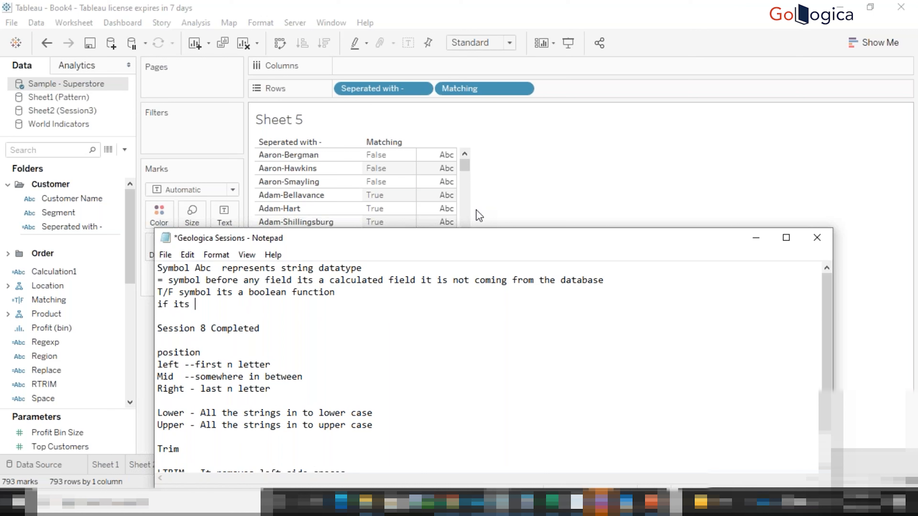
pyautogui.write(' satisying the condition it will show as true else false')
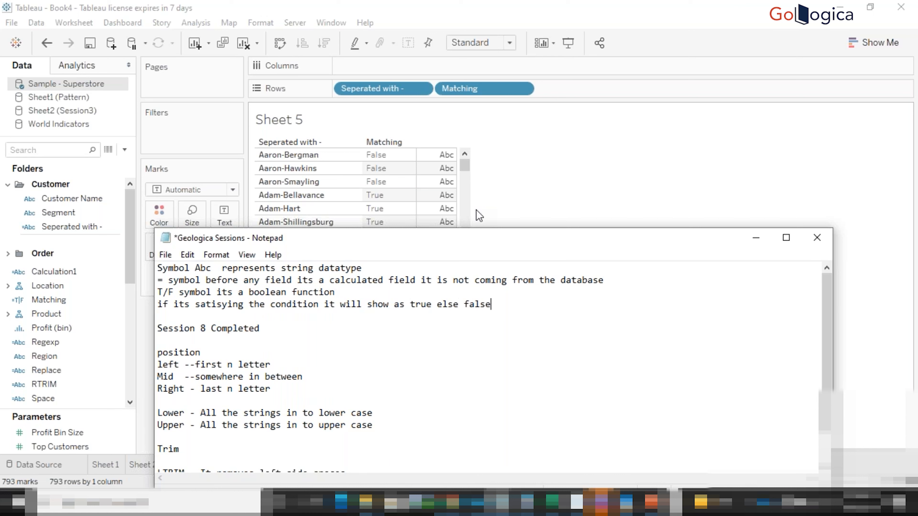
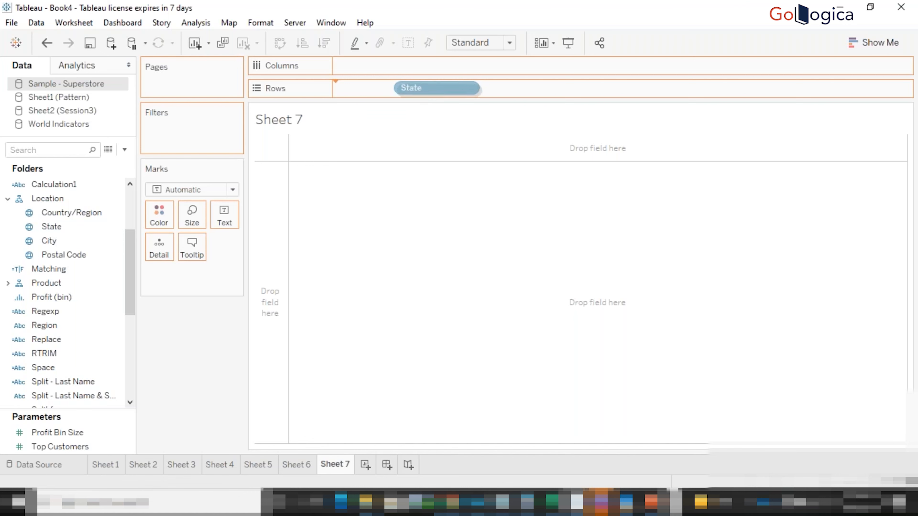
# Step: Convert the State list on Sheet 7 into a symbol map using Show Me, and close the chart suggestions
pyautogui.click(870, 50)
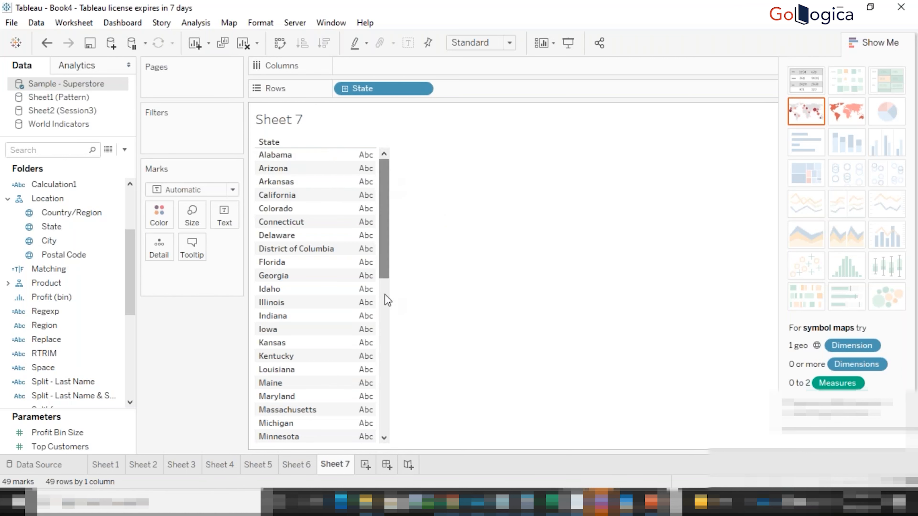
pyautogui.click(400, 120)
pyautogui.click(295, 177)
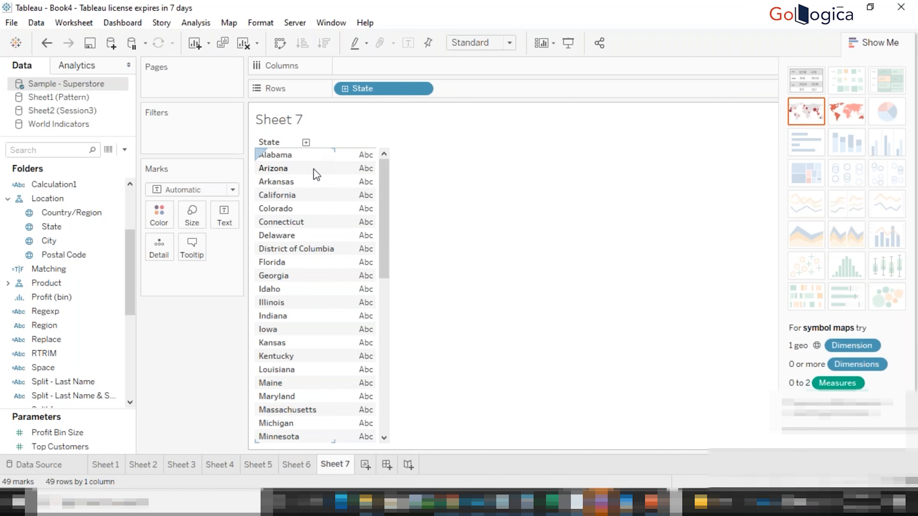
pyautogui.click(71, 228)
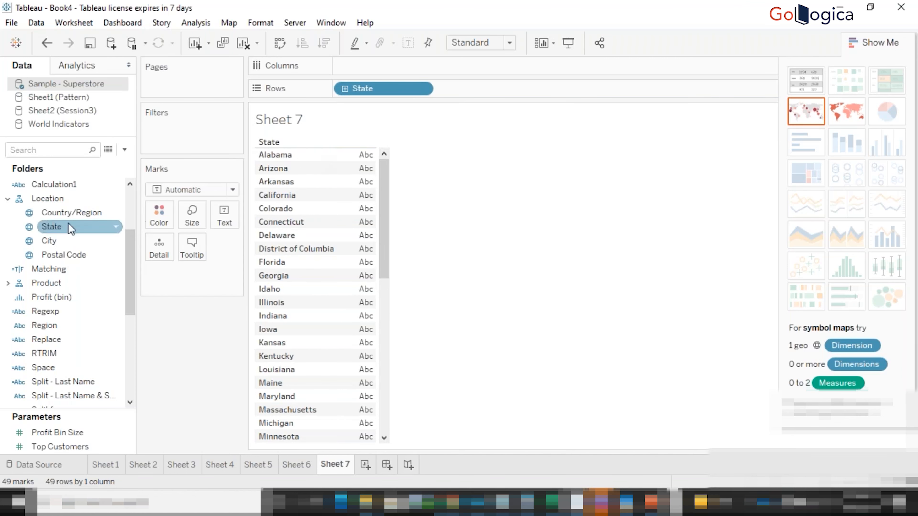
pyautogui.click(799, 111)
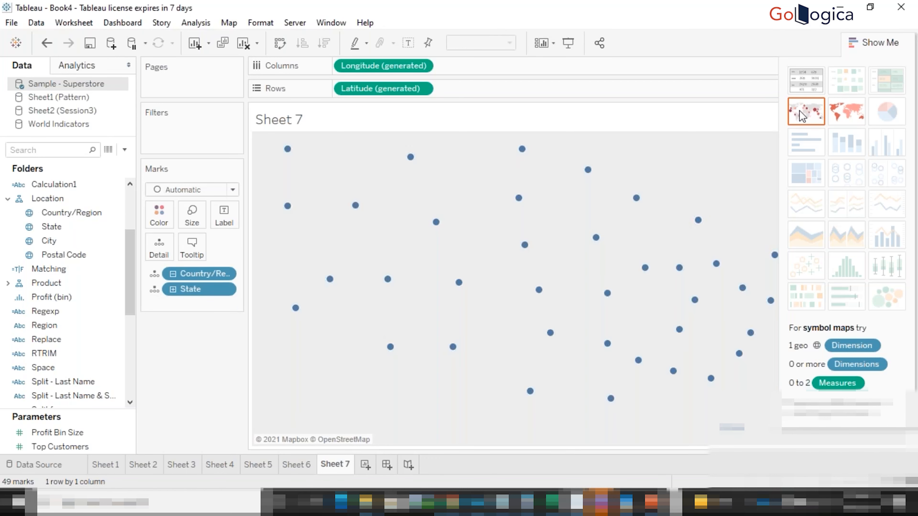
pyautogui.click(876, 44)
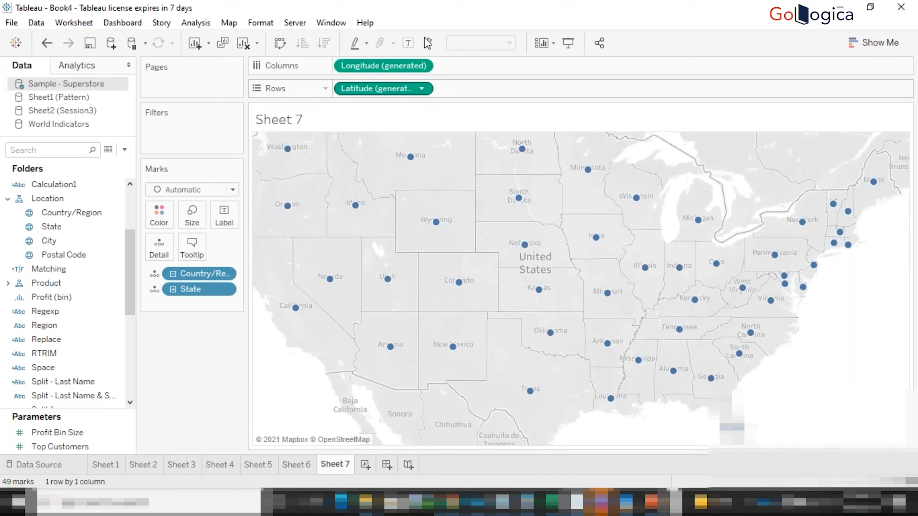
# Step: Search the Sample - Superstore fields for "l" to locate the generated latitude and longitude fields, and clear the search
pyautogui.click(57, 150)
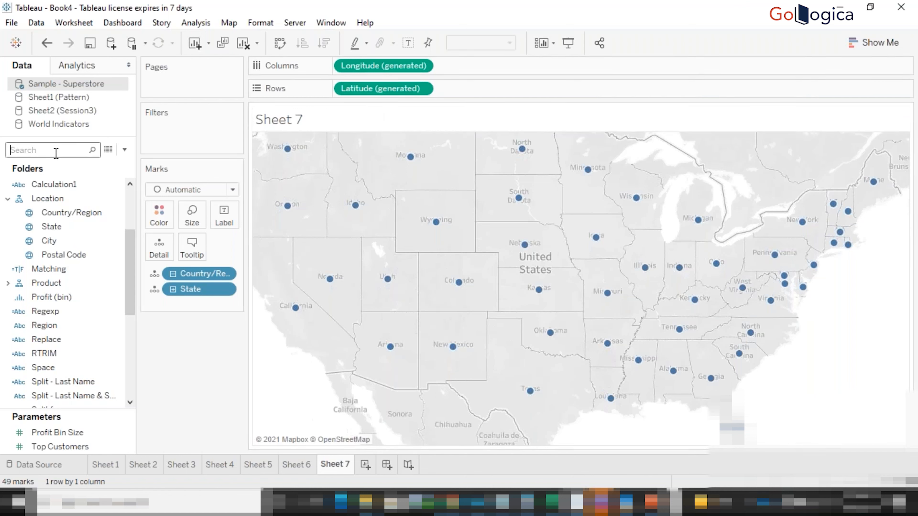
pyautogui.write('l')
pyautogui.click(57, 312)
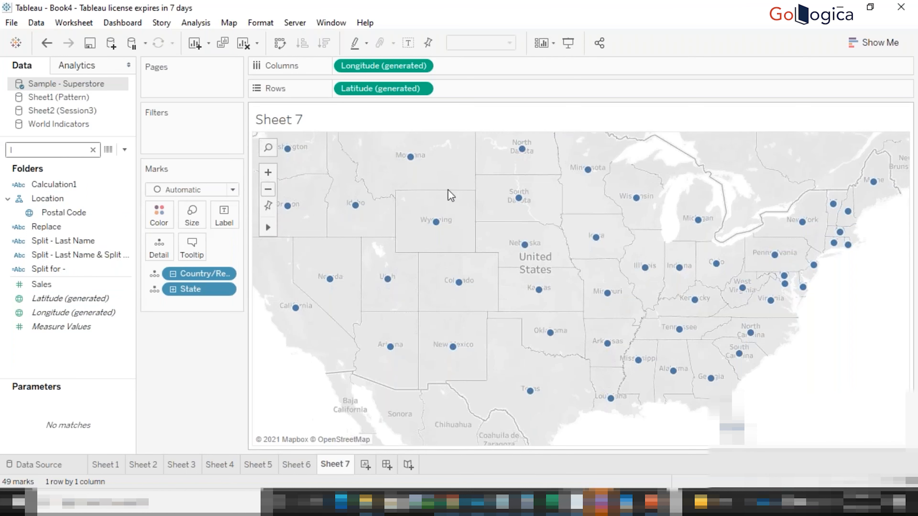
pyautogui.moveTo(436, 222)
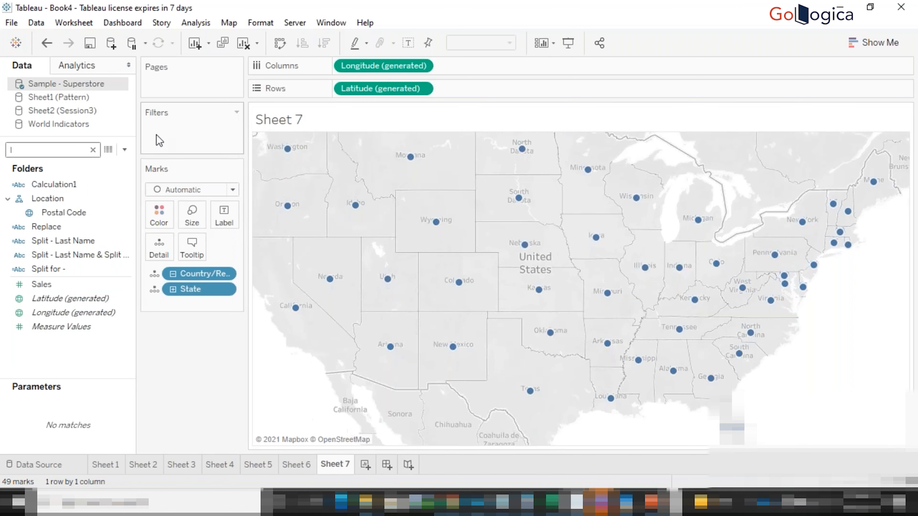
pyautogui.click(93, 150)
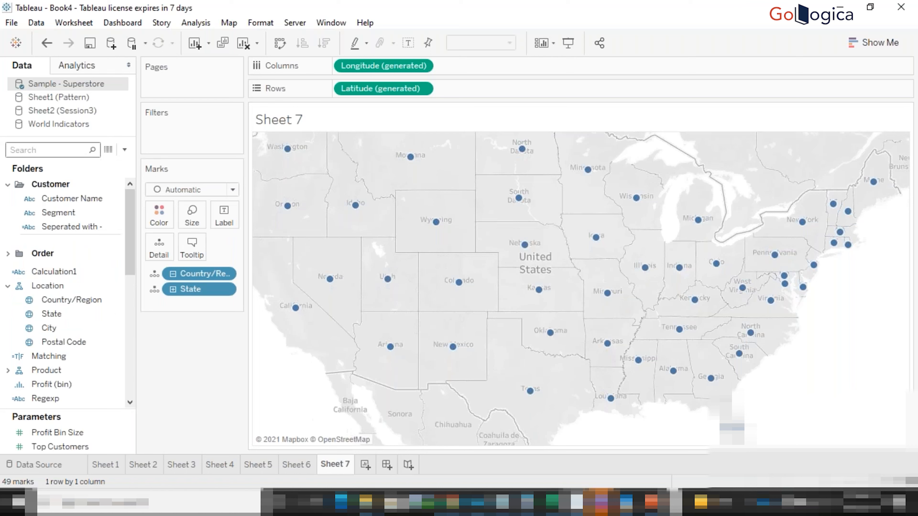
# Step: Check the # symbol beside the measure fields and add the line "# Float decimal number" to the Geologica Sessions notes in Notepad
pyautogui.moveTo(133, 214); pyautogui.dragTo(136, 334)
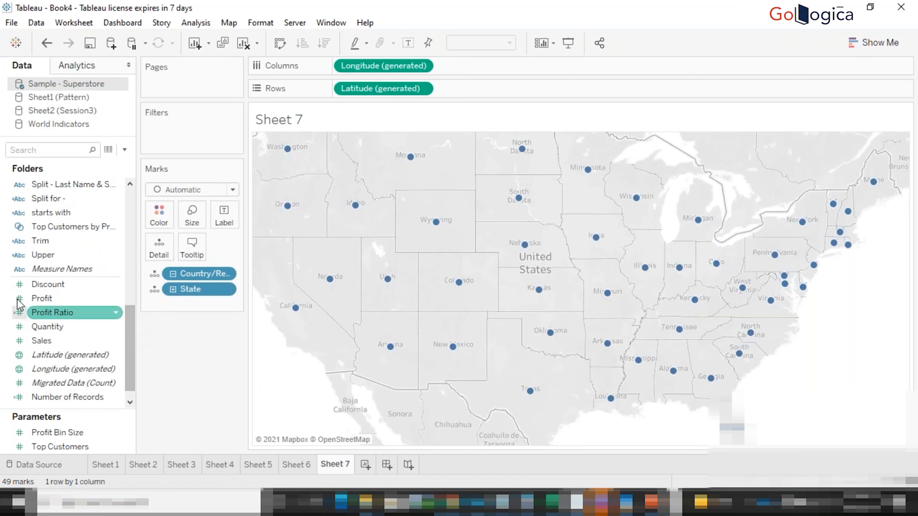
pyautogui.click(20, 288)
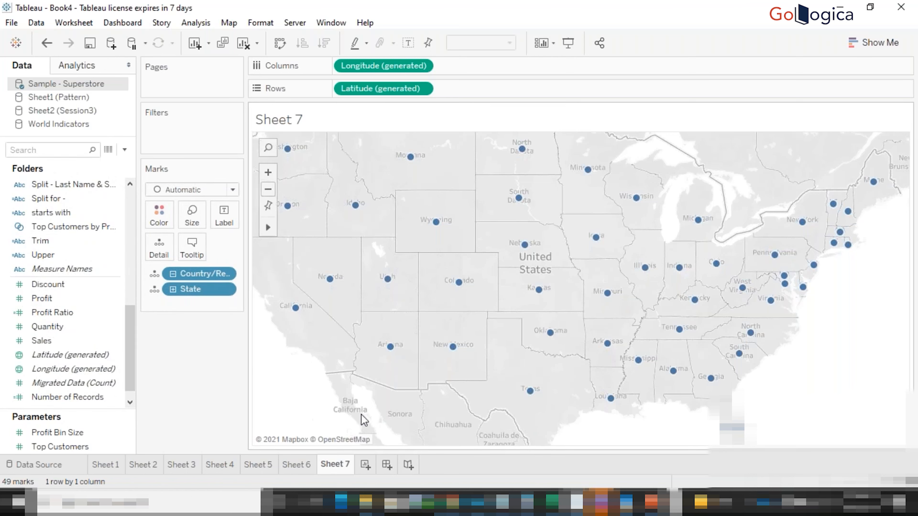
pyautogui.moveTo(480, 501)
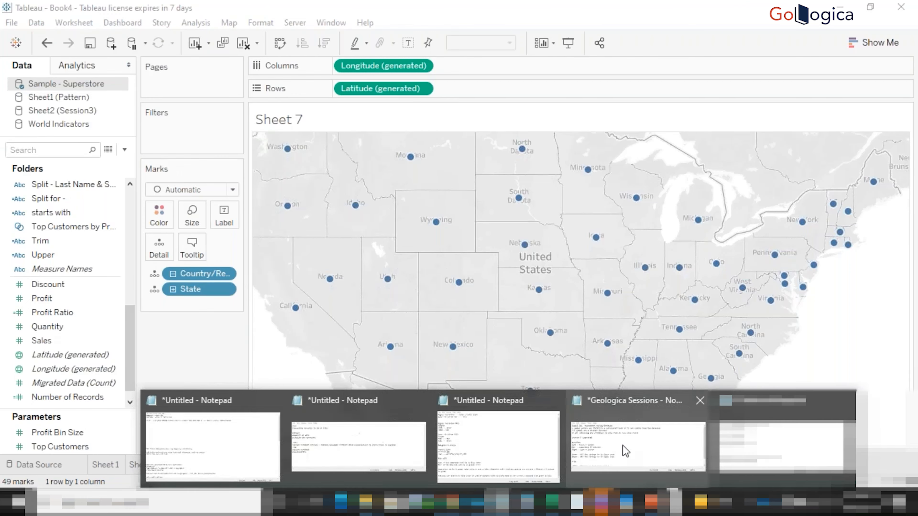
pyautogui.click(636, 439)
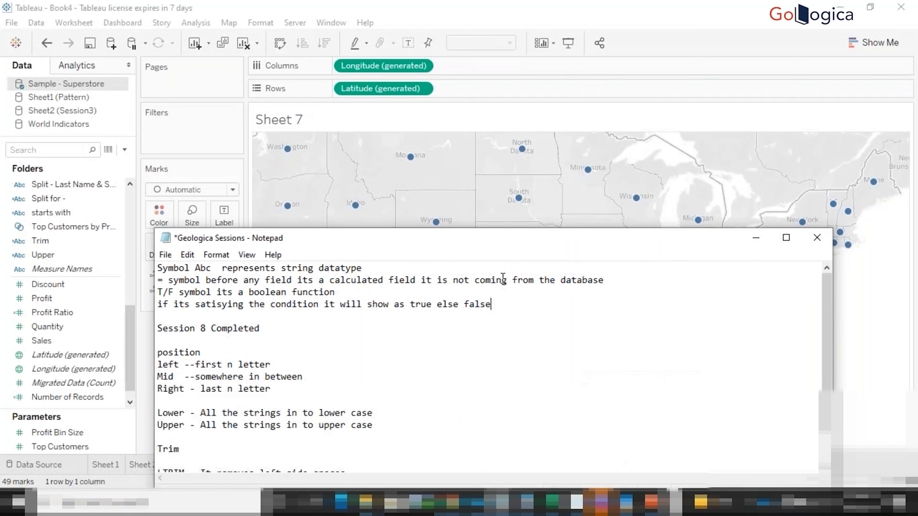
pyautogui.press('Return')
pyautogui.write('#')
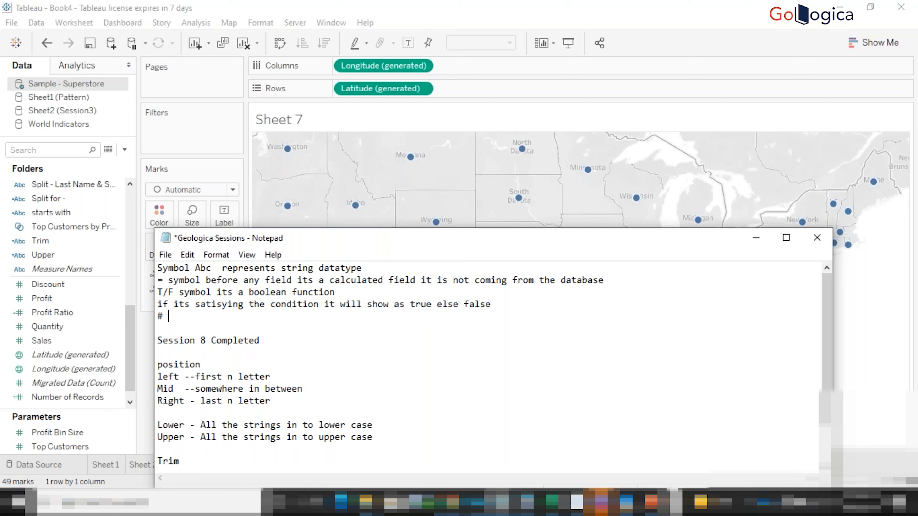
pyautogui.write('Float decimal number')
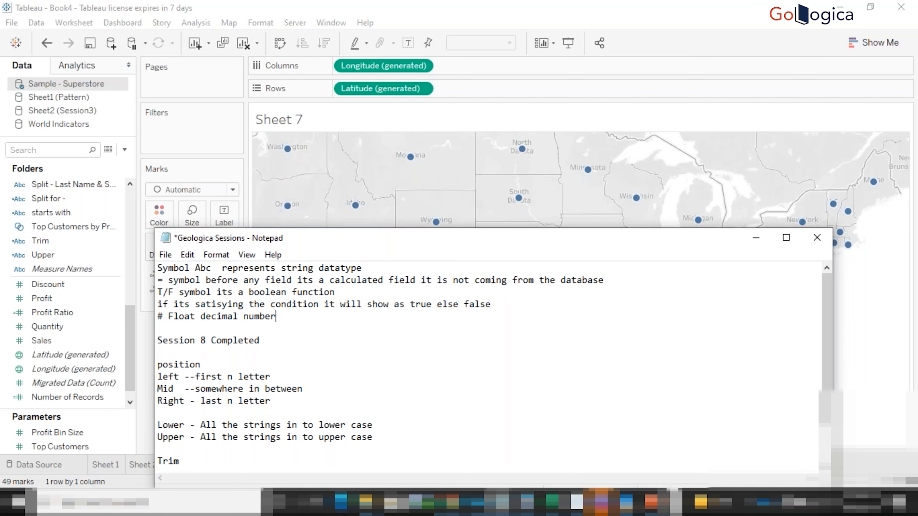
# Step: Append "whole number" to the # line in the Geologica Sessions notes, and view the Discount field's description in Tableau
pyautogui.write(' whole number')
pyautogui.click(62, 284)
pyautogui.rightClick(64, 286)
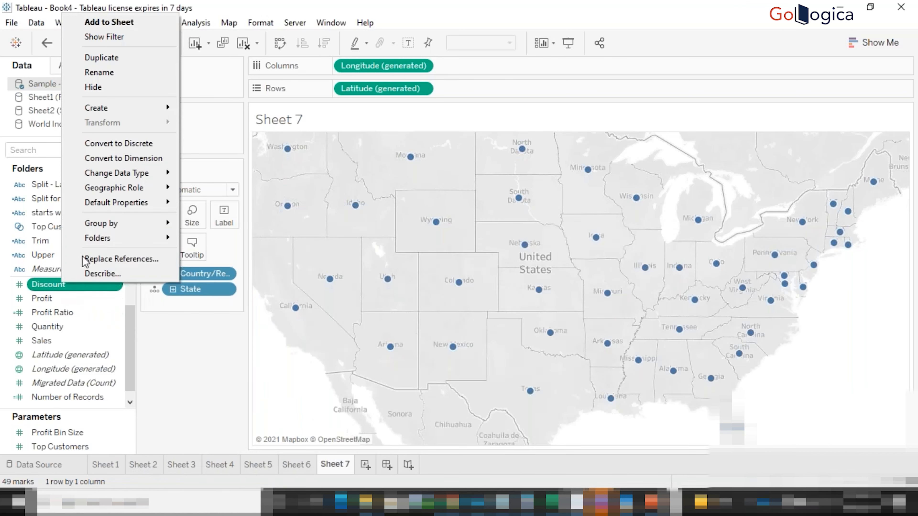
pyautogui.click(105, 269)
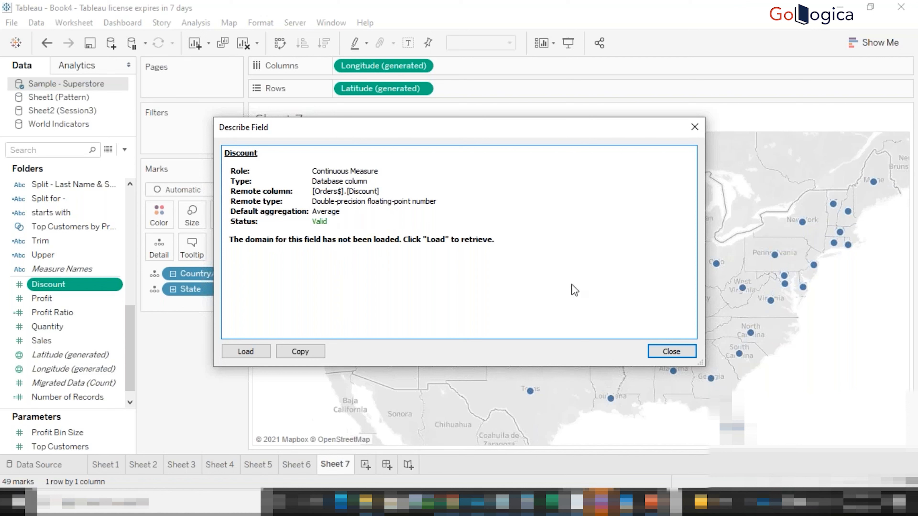
pyautogui.click(665, 353)
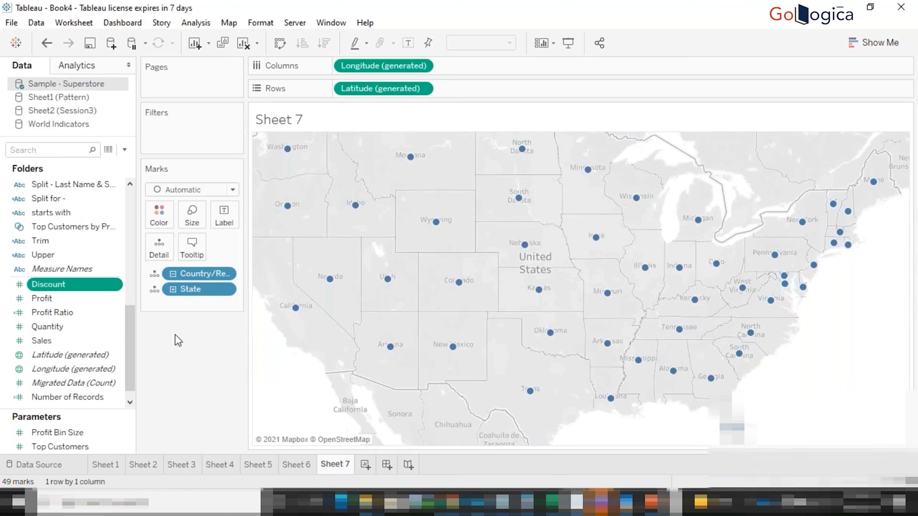
# Step: Open the Profit Ratio calculated field to view its formula, and close it without editing
pyautogui.rightClick(53, 313)
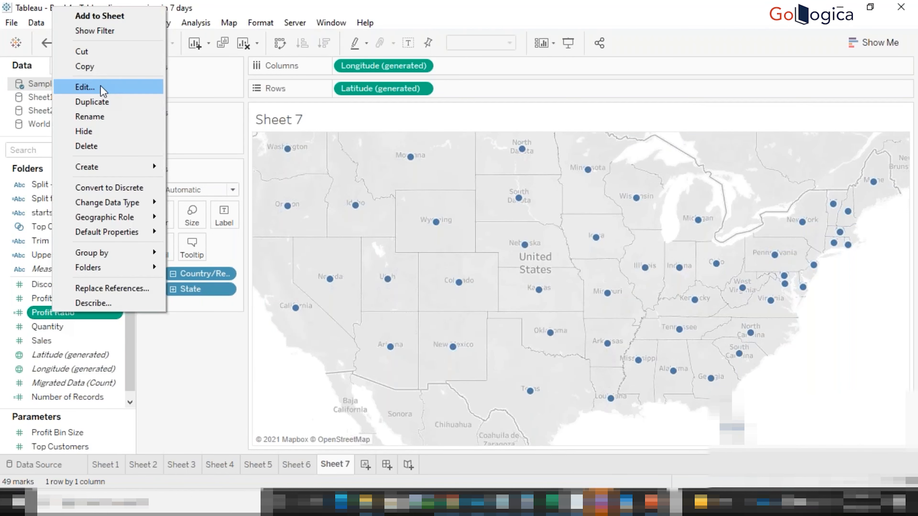
pyautogui.click(103, 91)
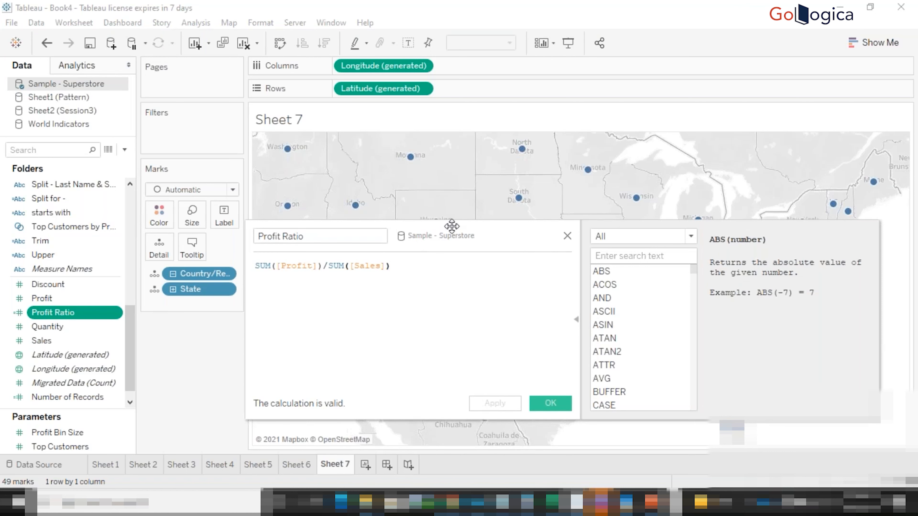
pyautogui.click(567, 239)
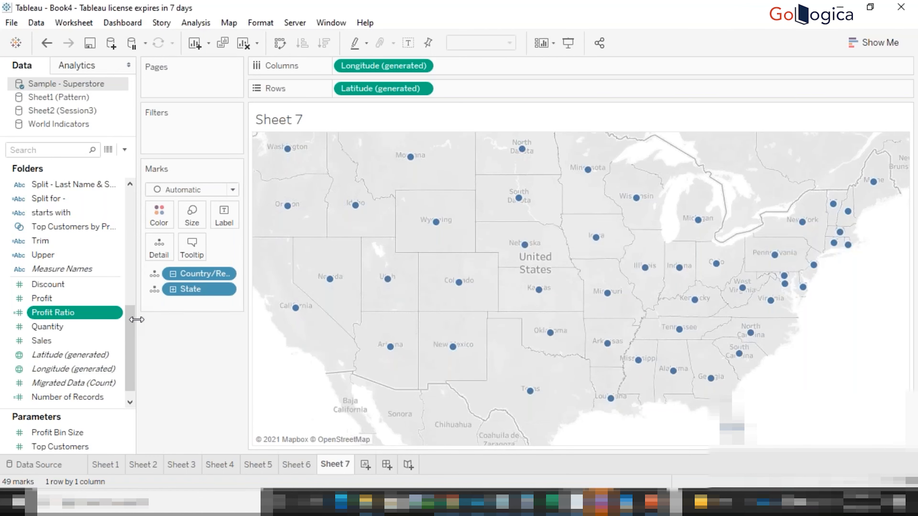
# Step: Add a new worksheet after Sheet 7, and view the field descriptions of the Discount and Profit measures
pyautogui.scroll(4, 21, 224)
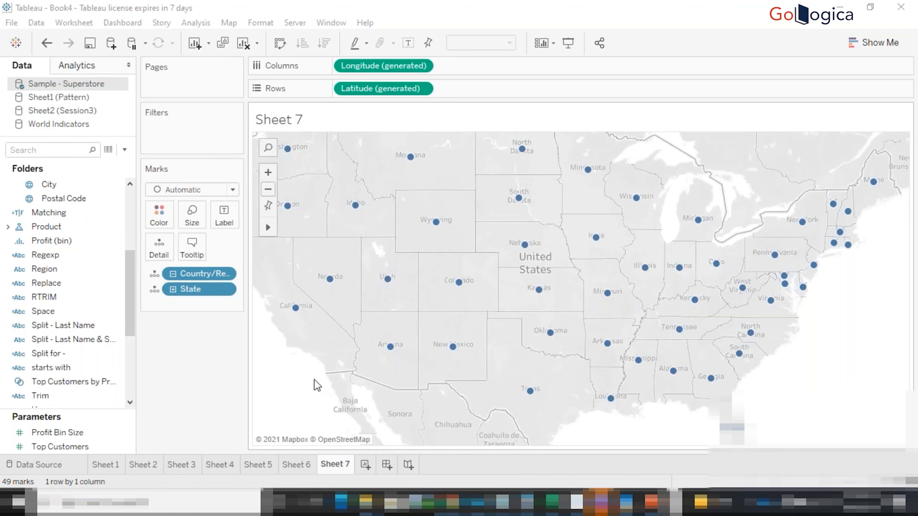
pyautogui.click(365, 465)
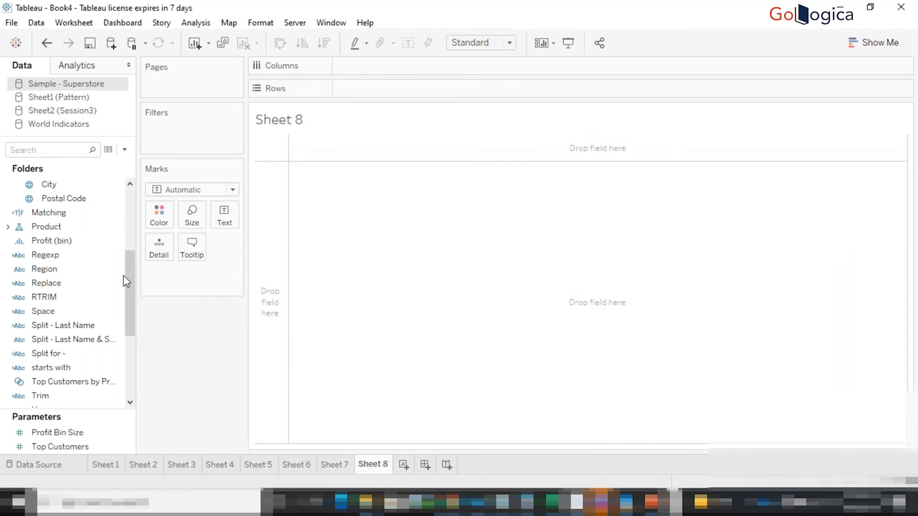
pyautogui.click(106, 270)
pyautogui.scroll(-4, 73, 289)
pyautogui.rightClick(65, 271)
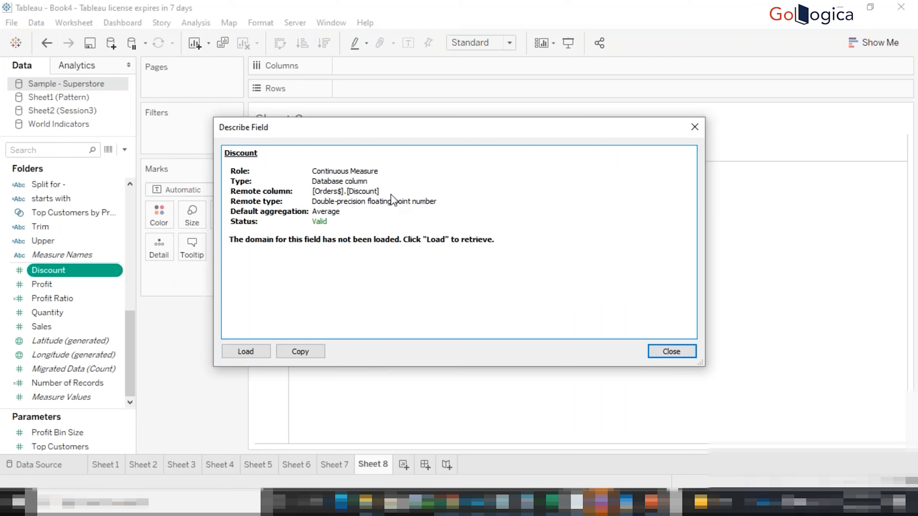
pyautogui.click(697, 129)
pyautogui.rightClick(63, 285)
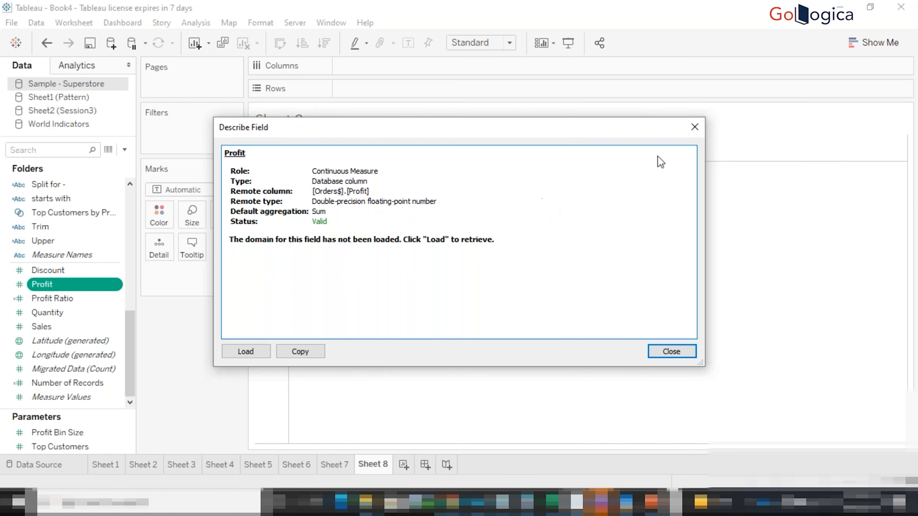
pyautogui.click(693, 128)
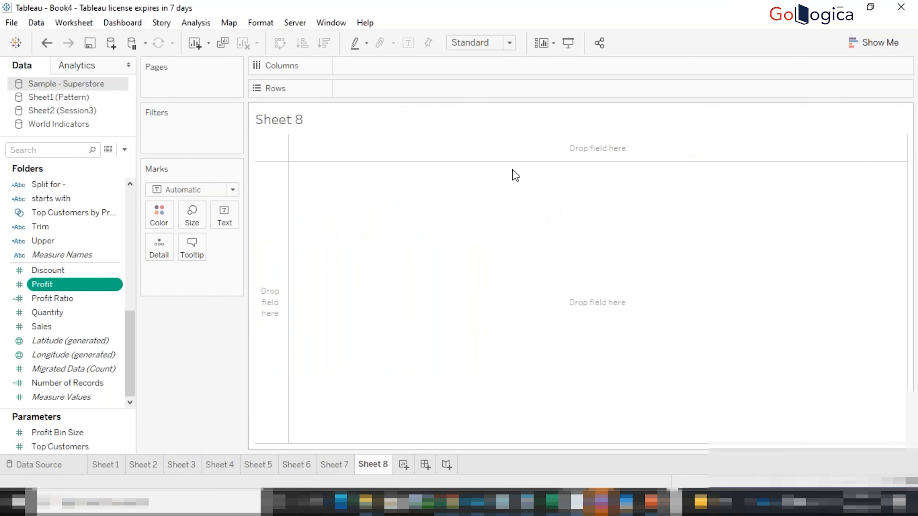
# Step: Show the data type options of the Discount measure, including its geographic role choices
pyautogui.click(20, 270)
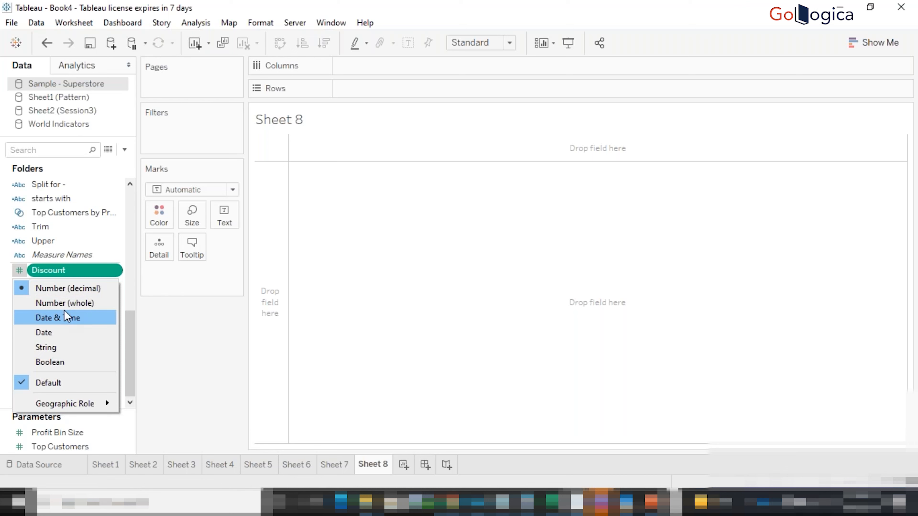
pyautogui.moveTo(73, 404)
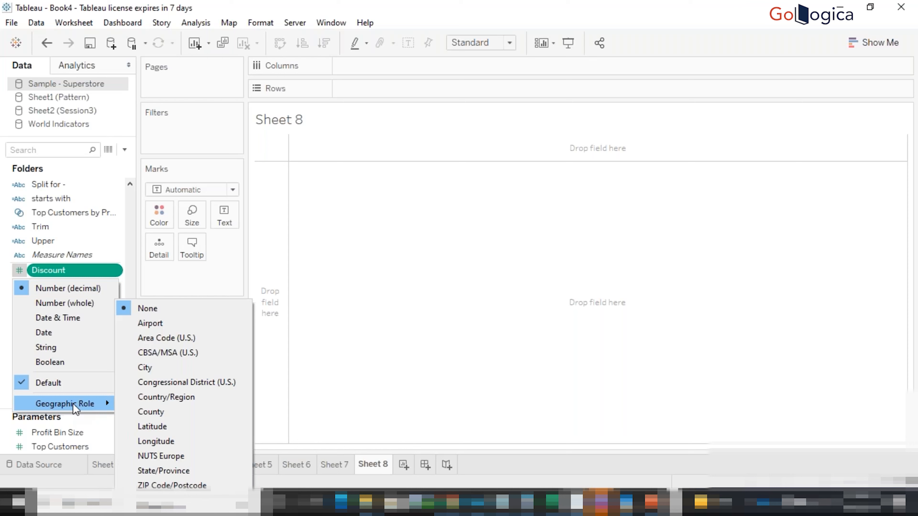